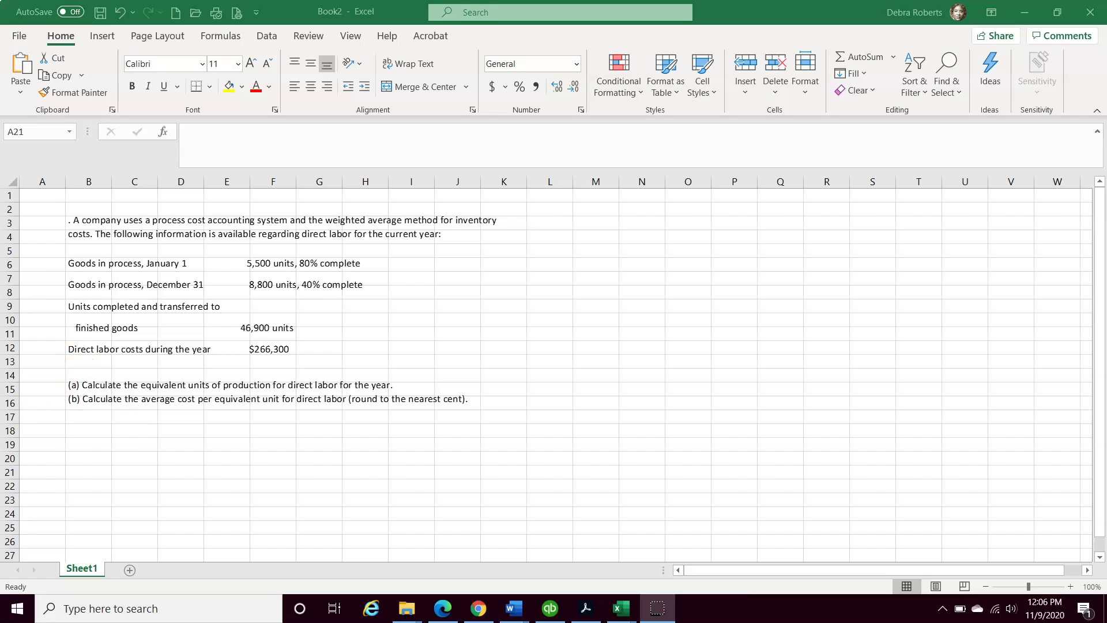
Enter the two-line heading 'Physical / Units' in C21:C22.
click(87, 451)
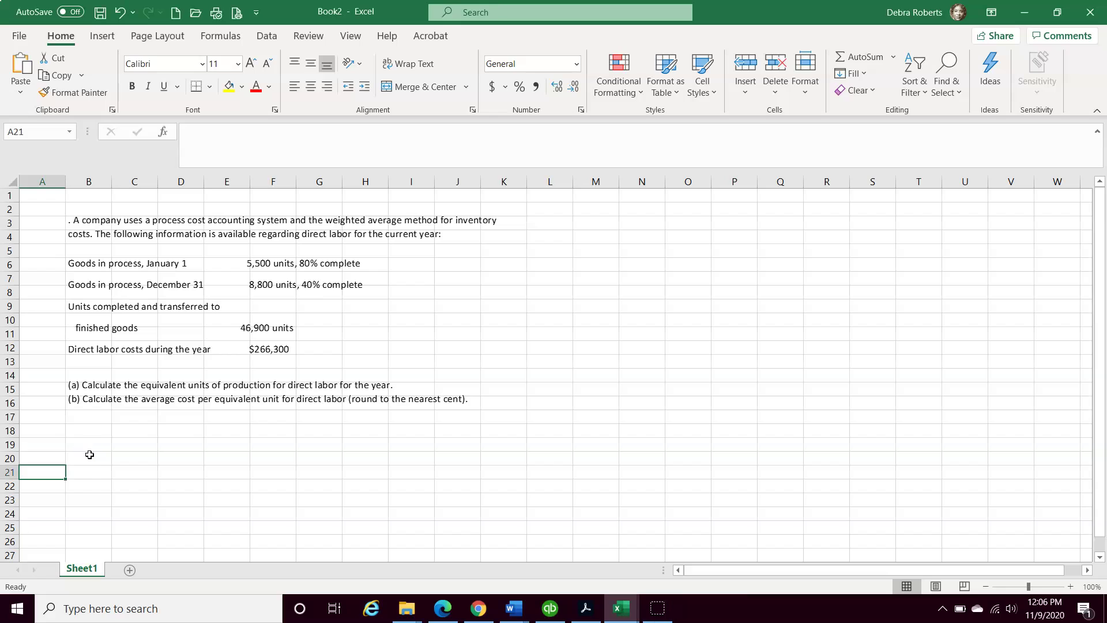
click(87, 468)
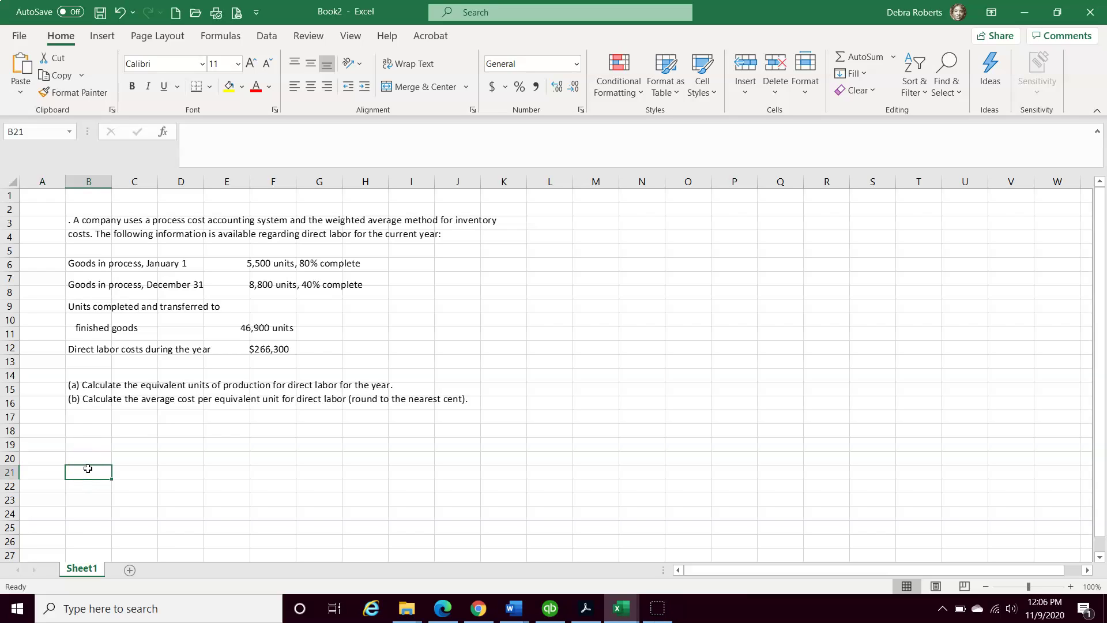
click(127, 473)
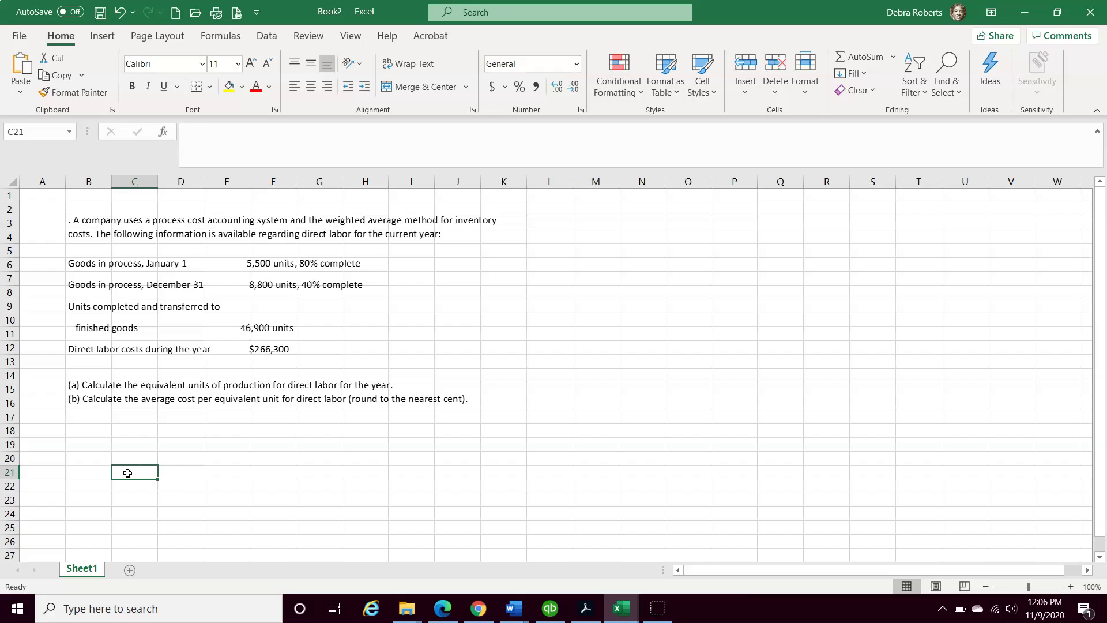
text(Phys)
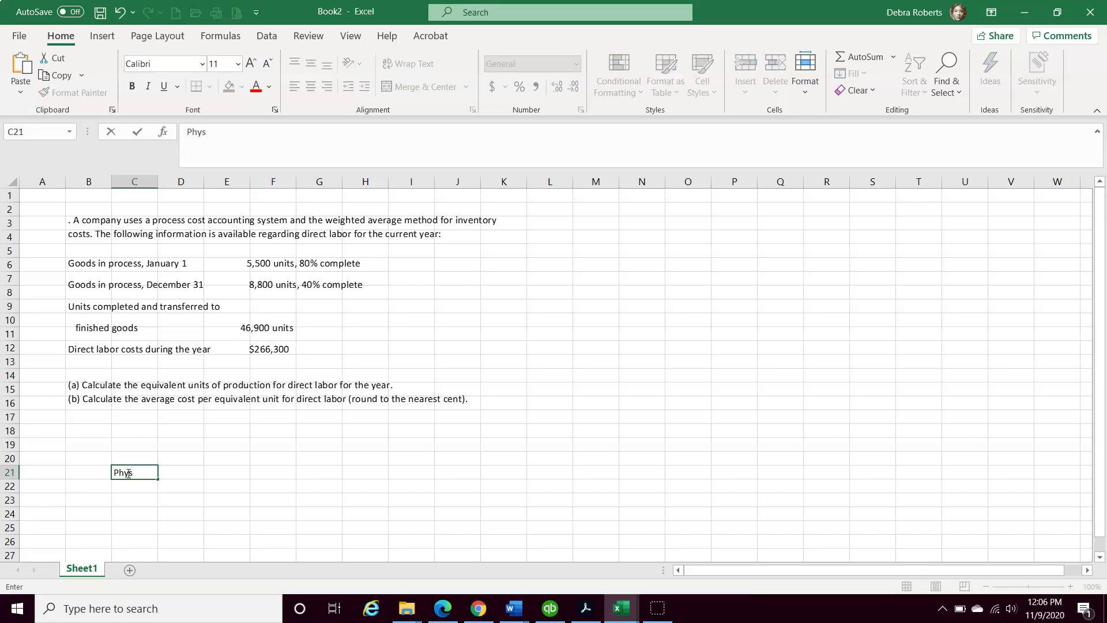
text(ical U)
key(BackSpace)
key(BackSpace)
key(Return)
text(Units)
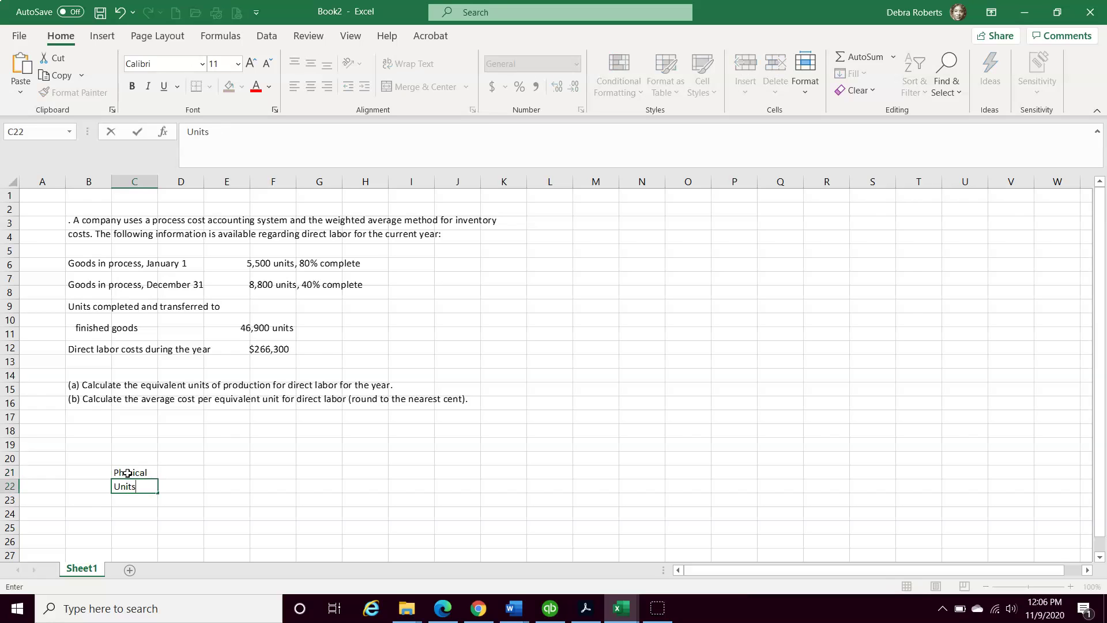
key(Tab)
Enter the heading '% of work / complete' in D21:D22.
key(Up)
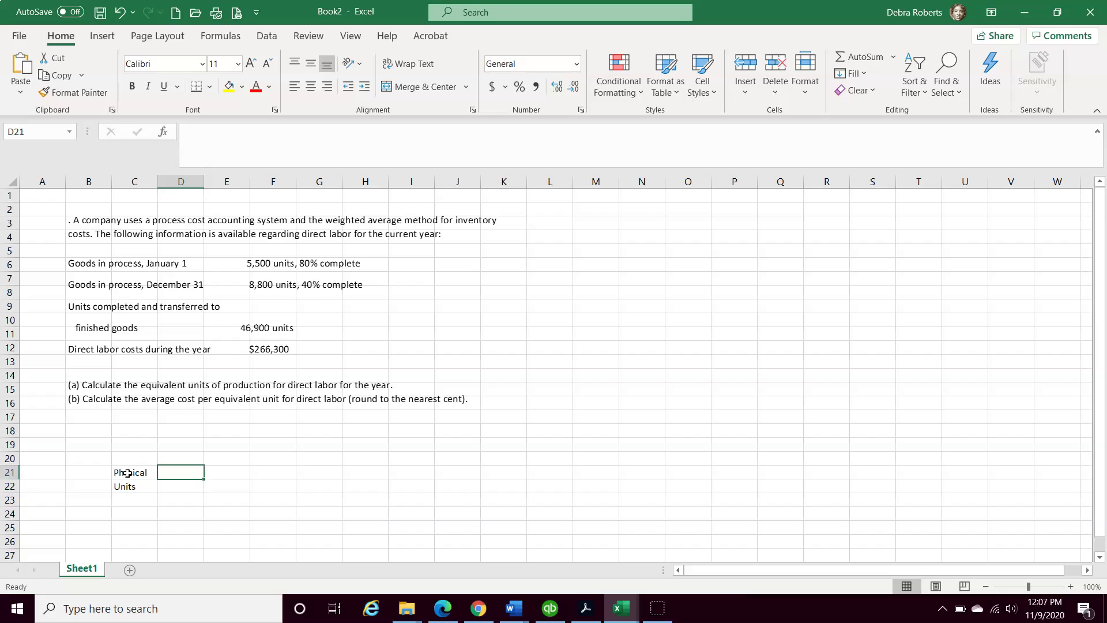
text(%)
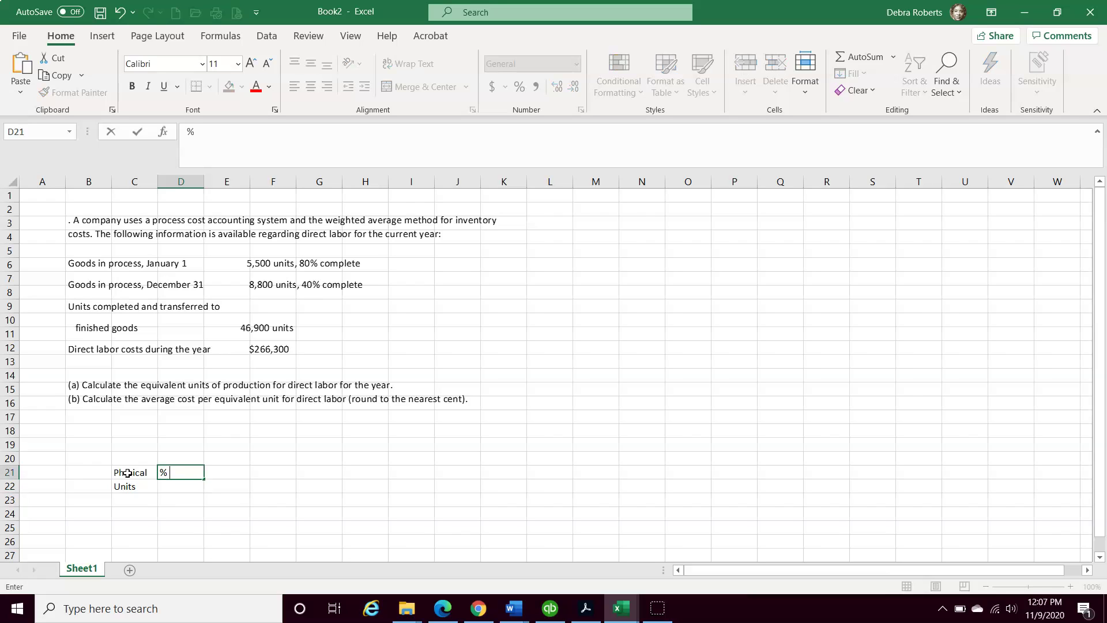
text( of work)
key(Return)
text(comple)
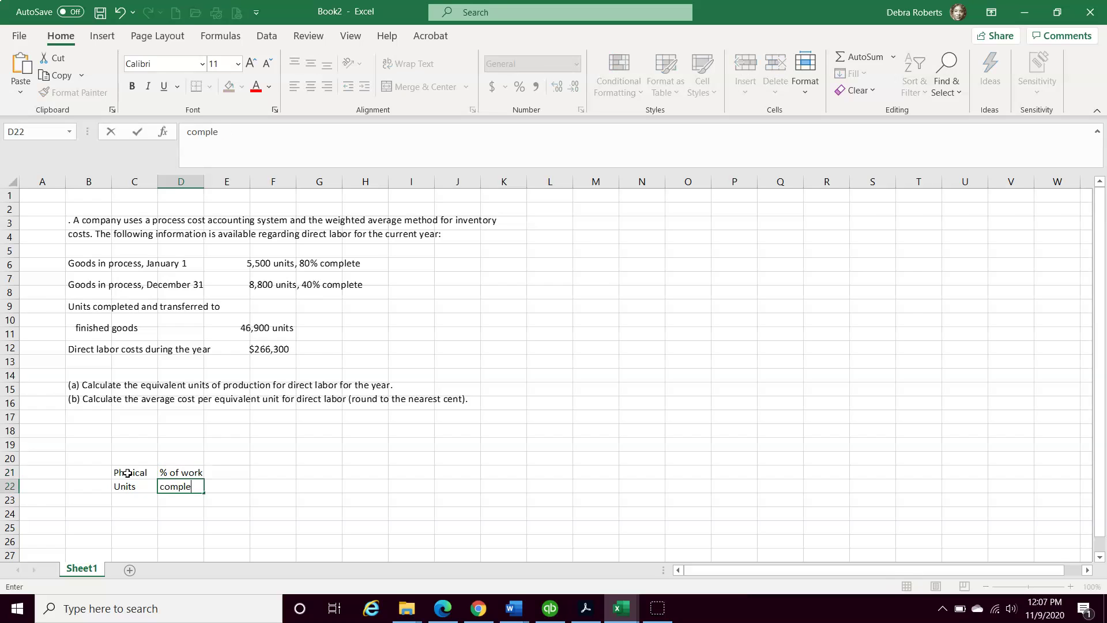
text(te)
key(Tab)
Enter the heading 'Eqv Units / Produced' in E21:E22.
key(Up)
text(Equ)
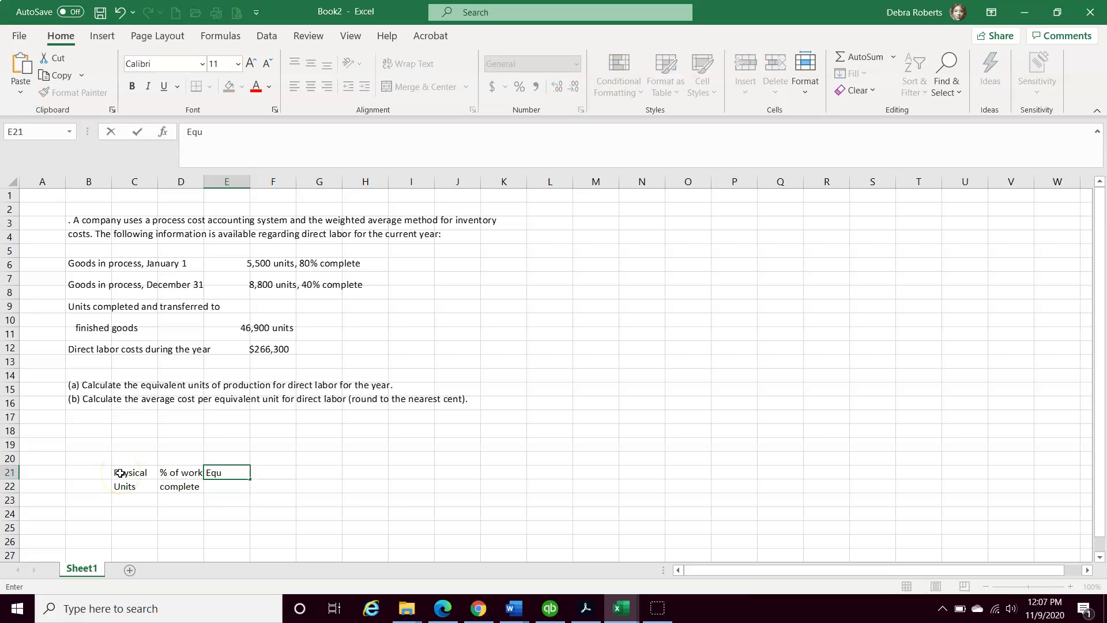
key(BackSpace)
text(v Units)
key(Return)
text(Prduct)
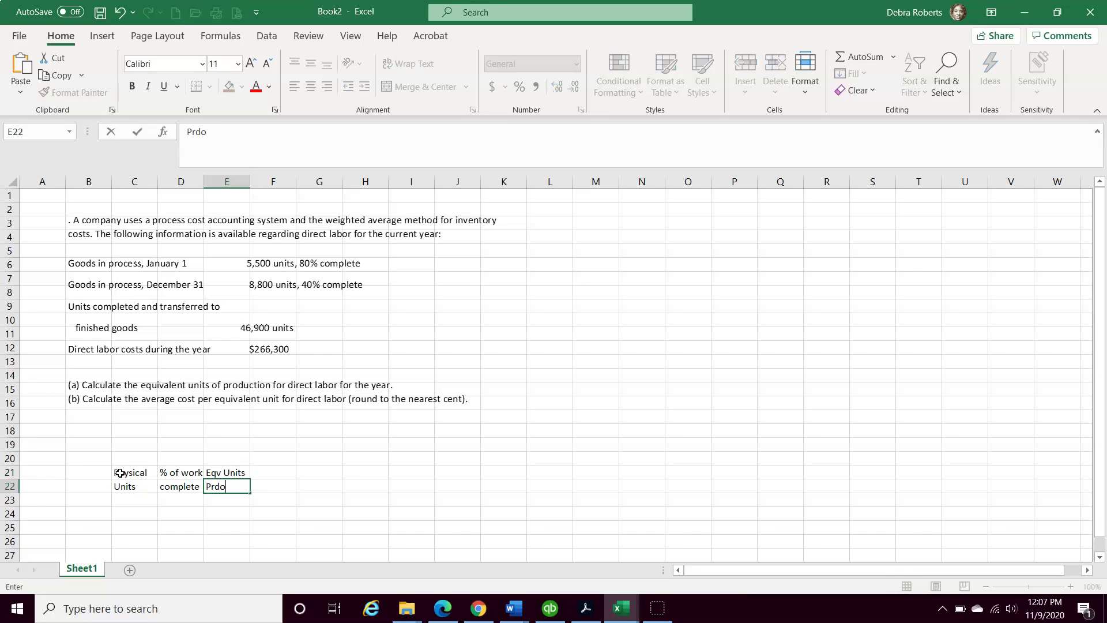
key(BackSpace)
key(BackSpace)
key(BackSpace)
key(BackSpace)
text(oduced)
key(ctrl+Return)
Underline the second-row headings in C22:E22.
key(Down)
key(Up)
key(Up)
key(Down)
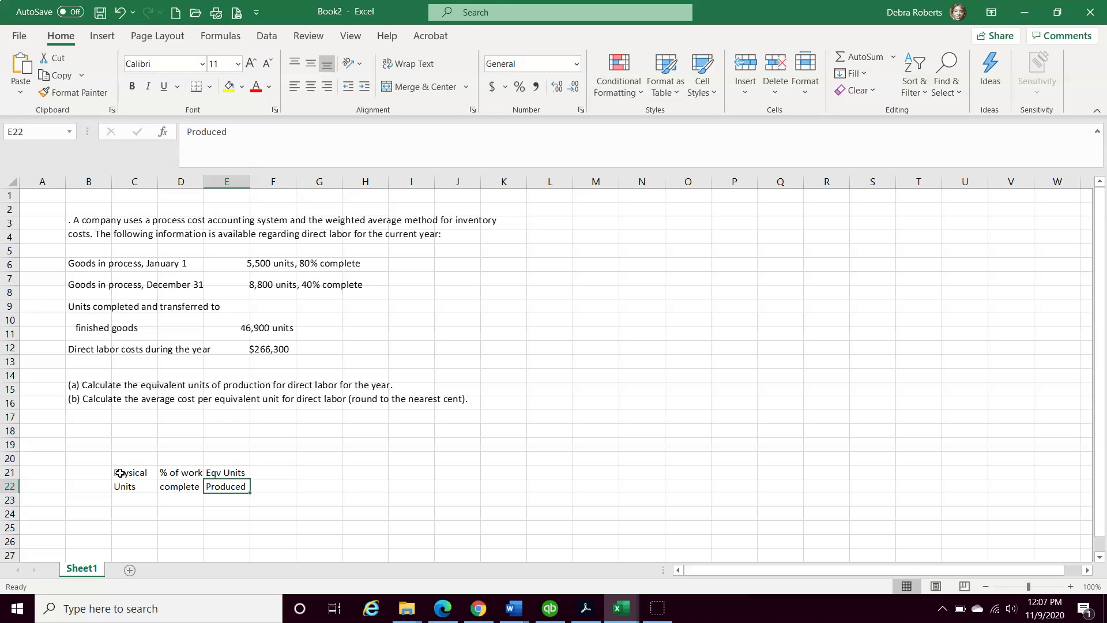
key(Left)
key(Left)
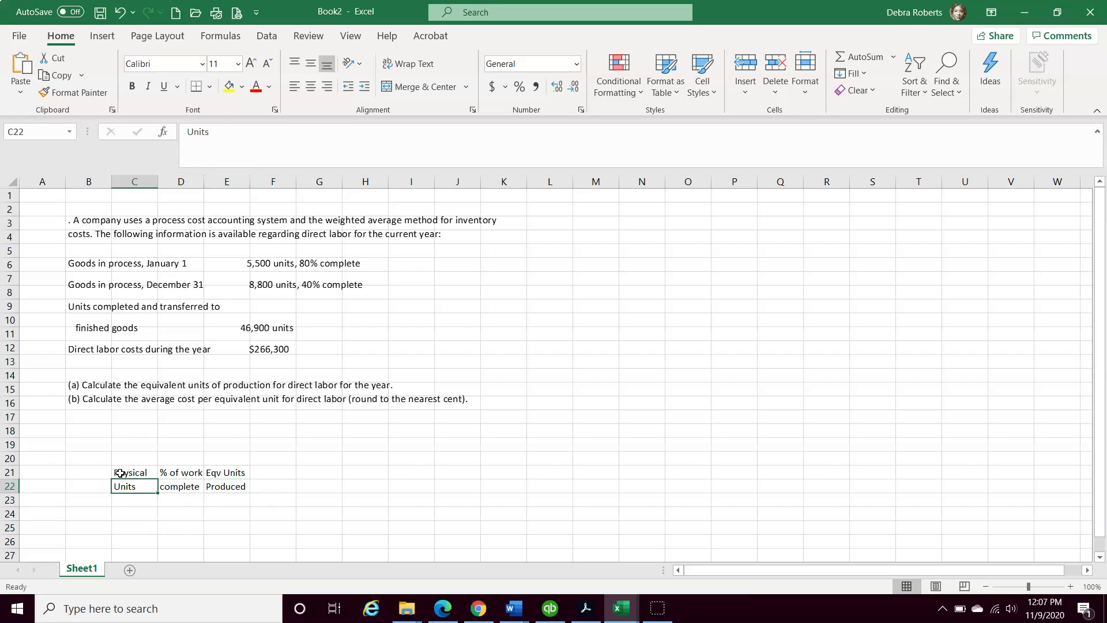
key(shift+Right)
key(shift+Right)
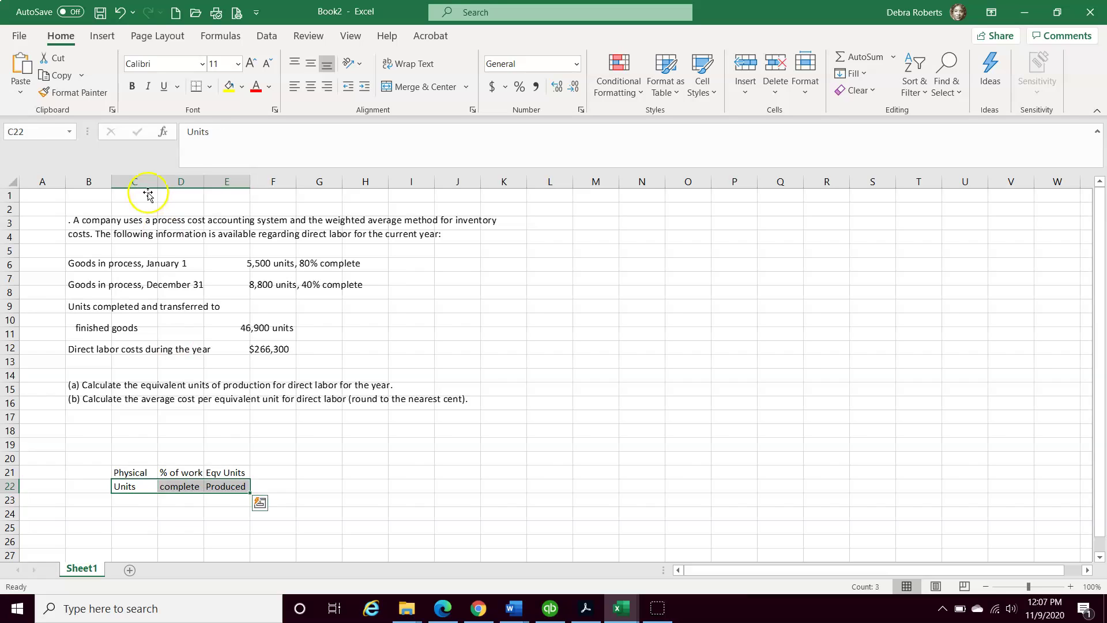
click(164, 86)
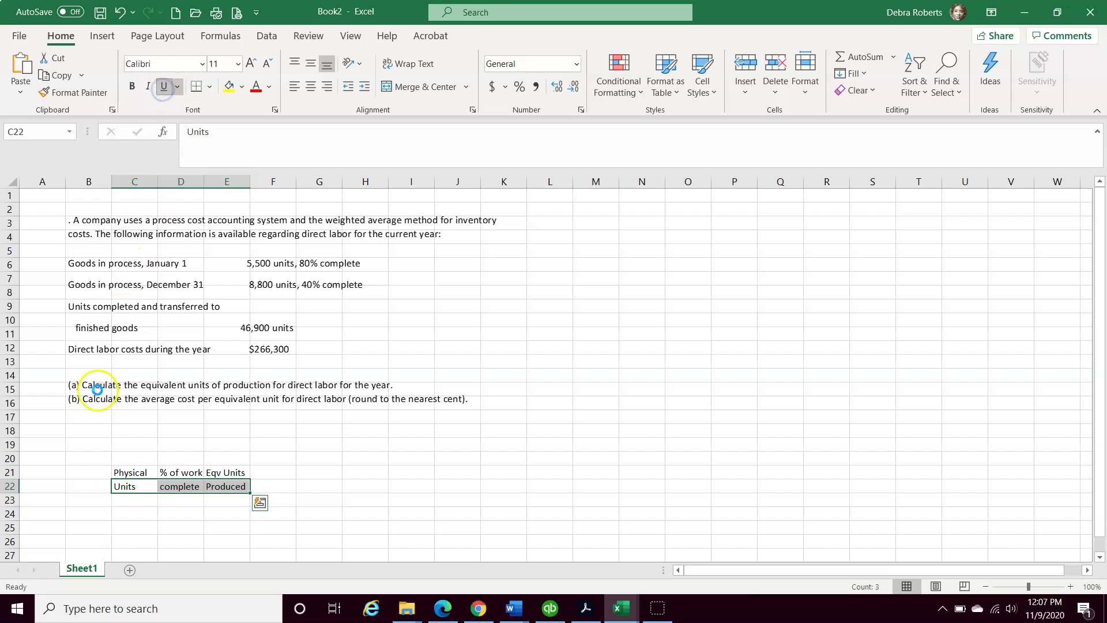
click(79, 499)
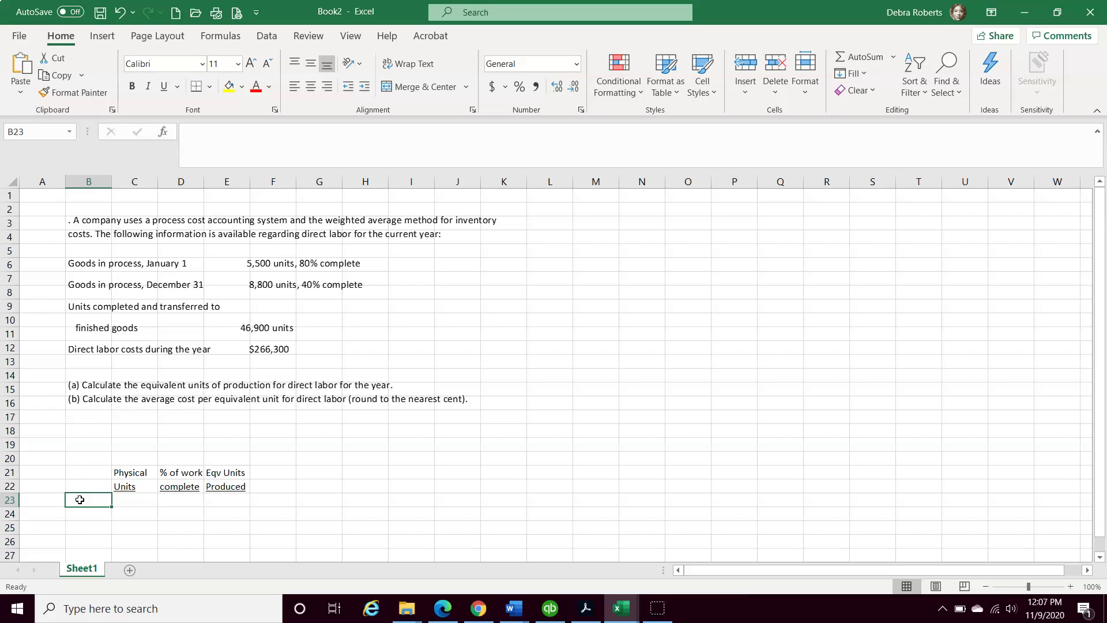
Label A23 'Completed and transferred out', wrapped, with column A widened to fit.
click(43, 500)
text(Co)
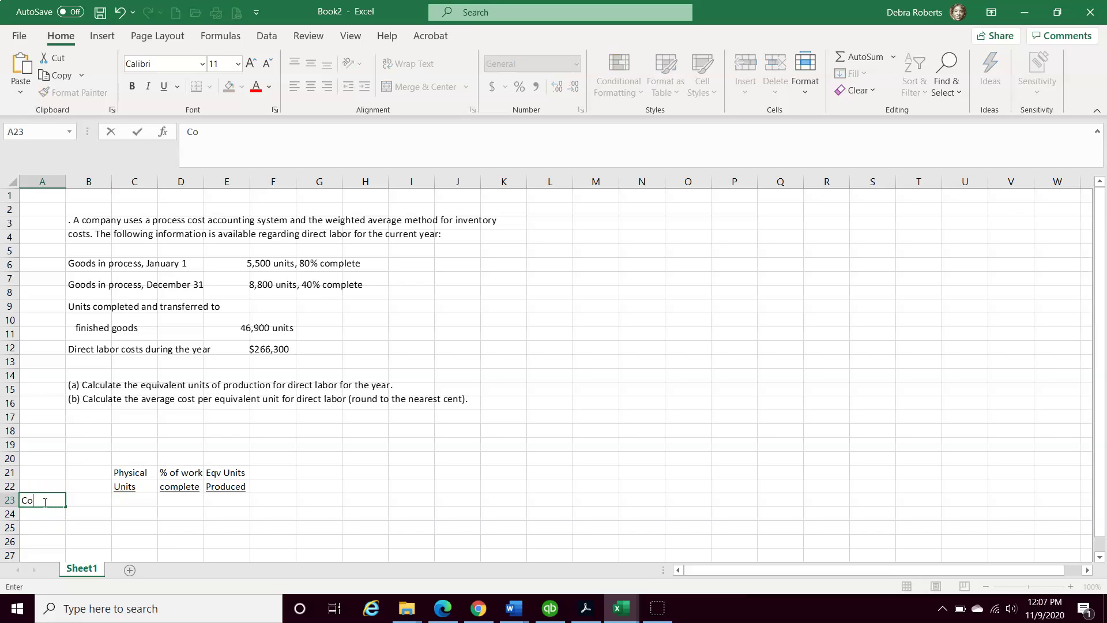
text(mpleted and tra)
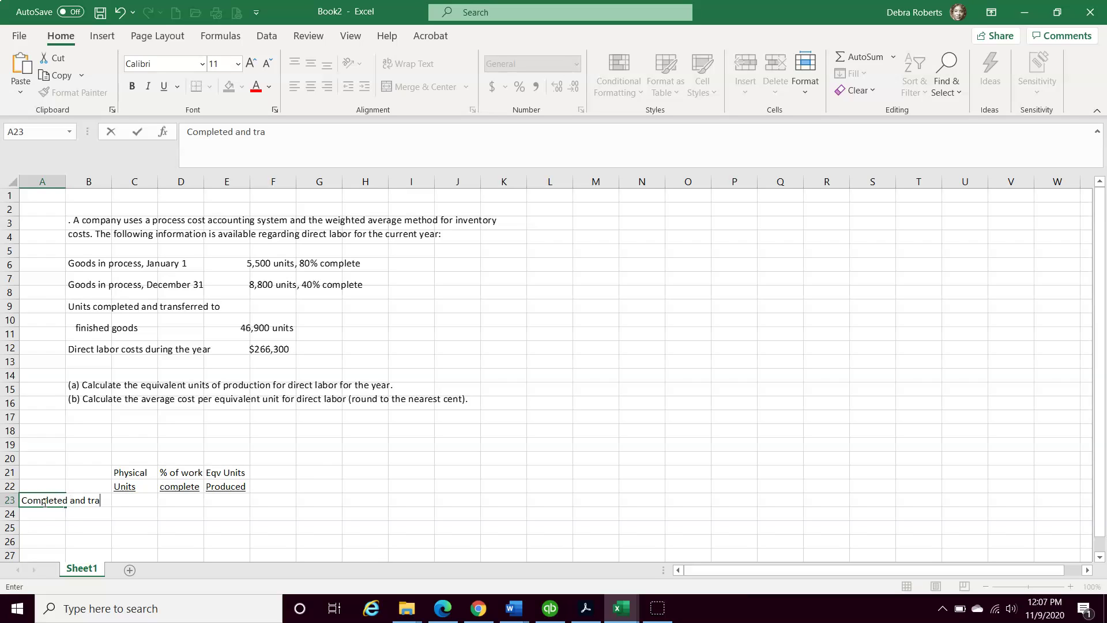
text(nsferred out)
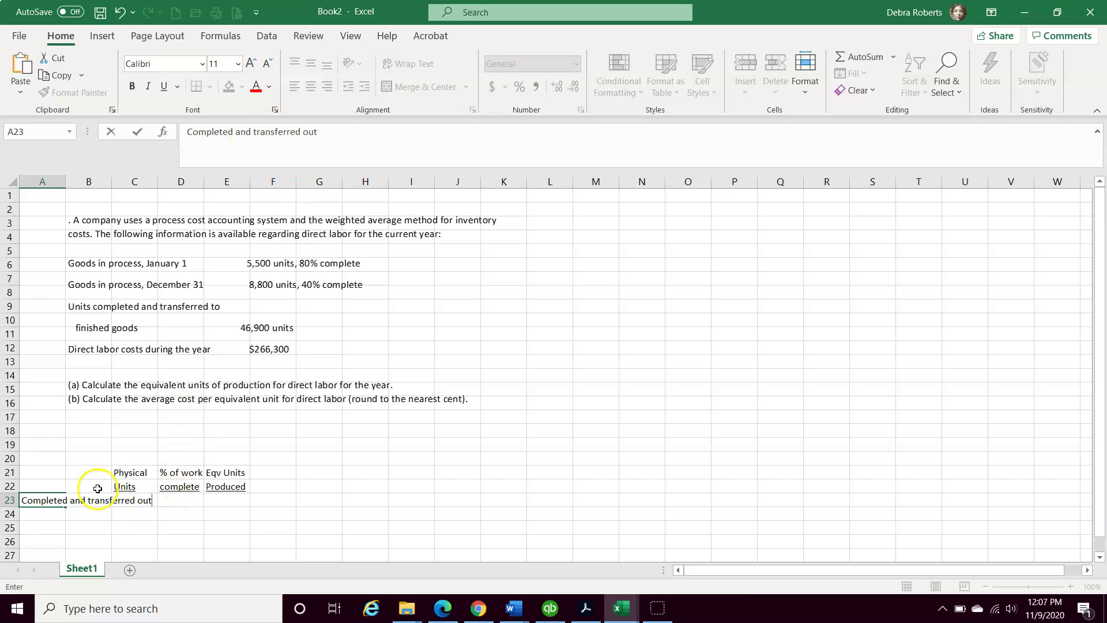
click(55, 515)
click(55, 500)
click(438, 68)
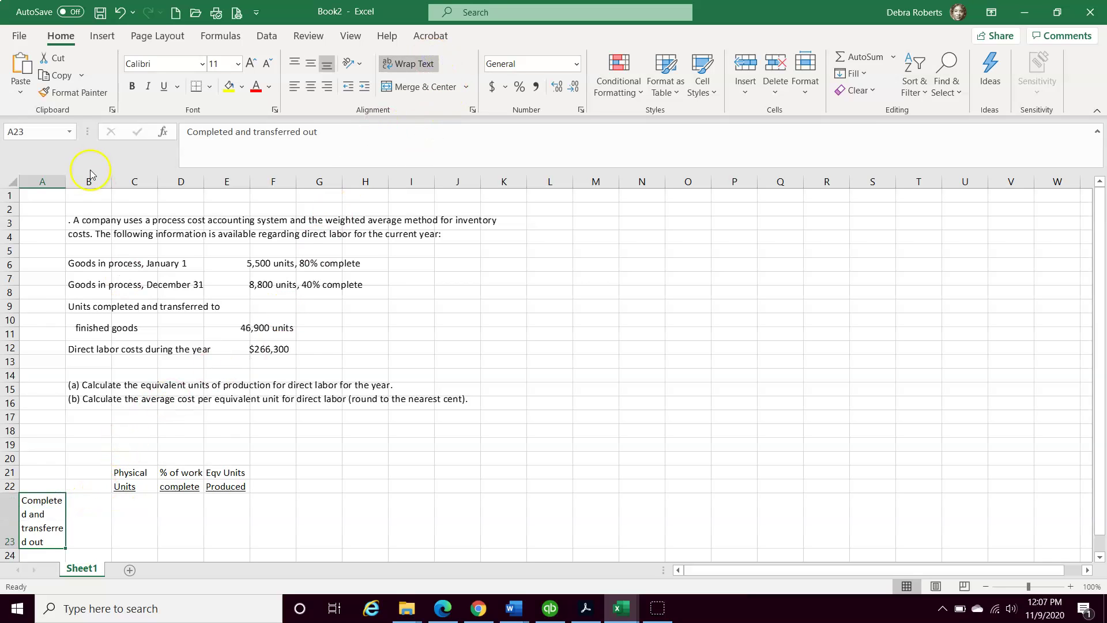
drag(72, 178, 101, 191)
Enter 46900 in C23, 100 in D23 and +46900 in E23.
click(155, 515)
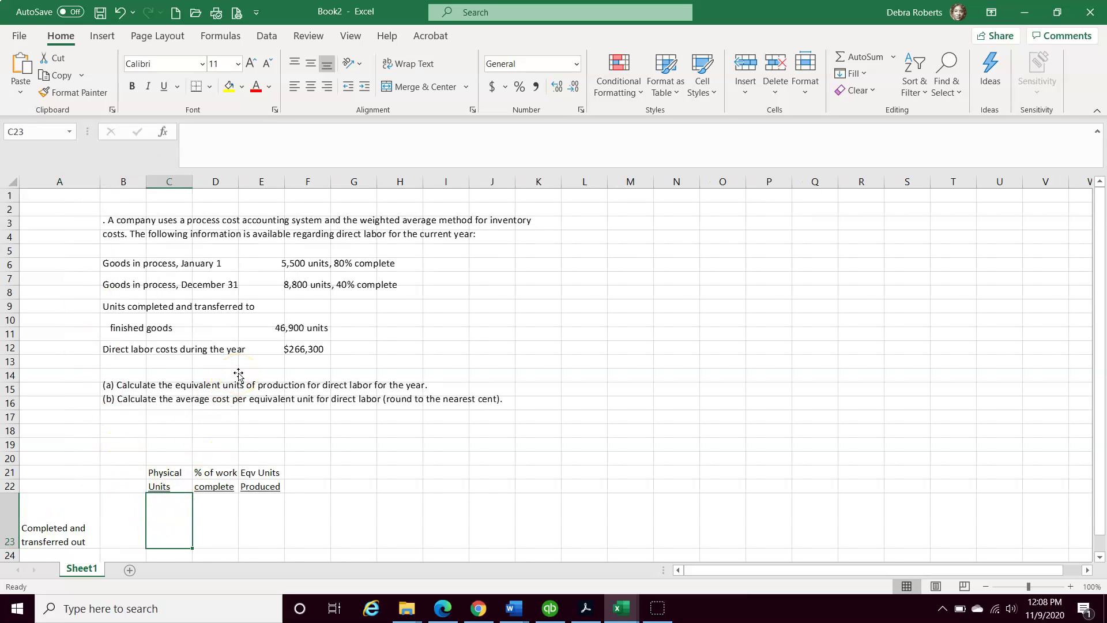
text(46900)
key(Tab)
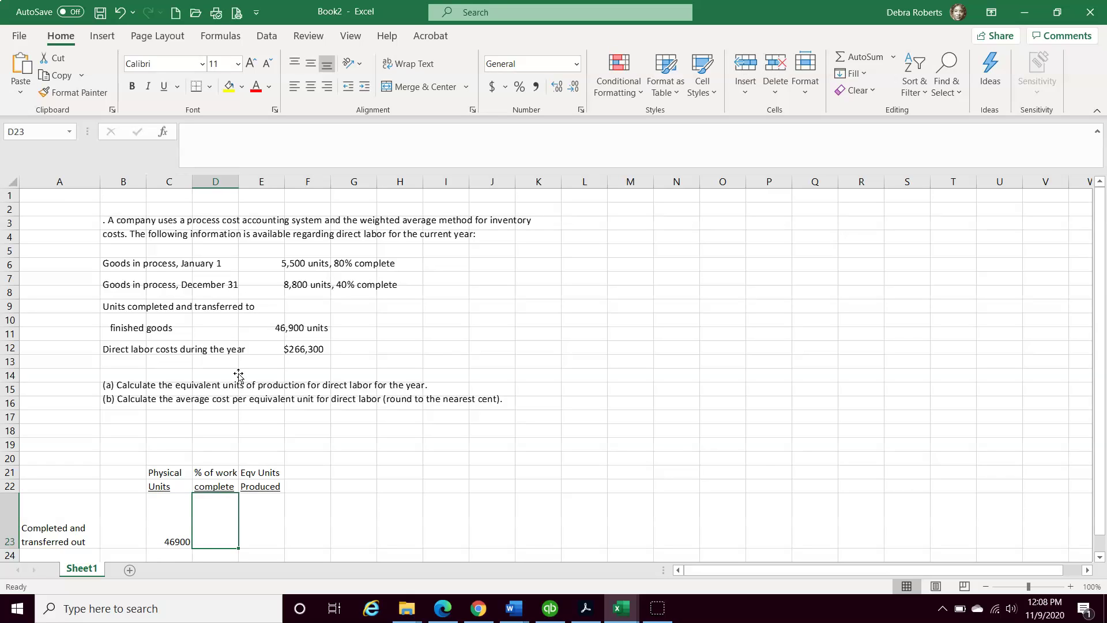
text(100)
key(Tab)
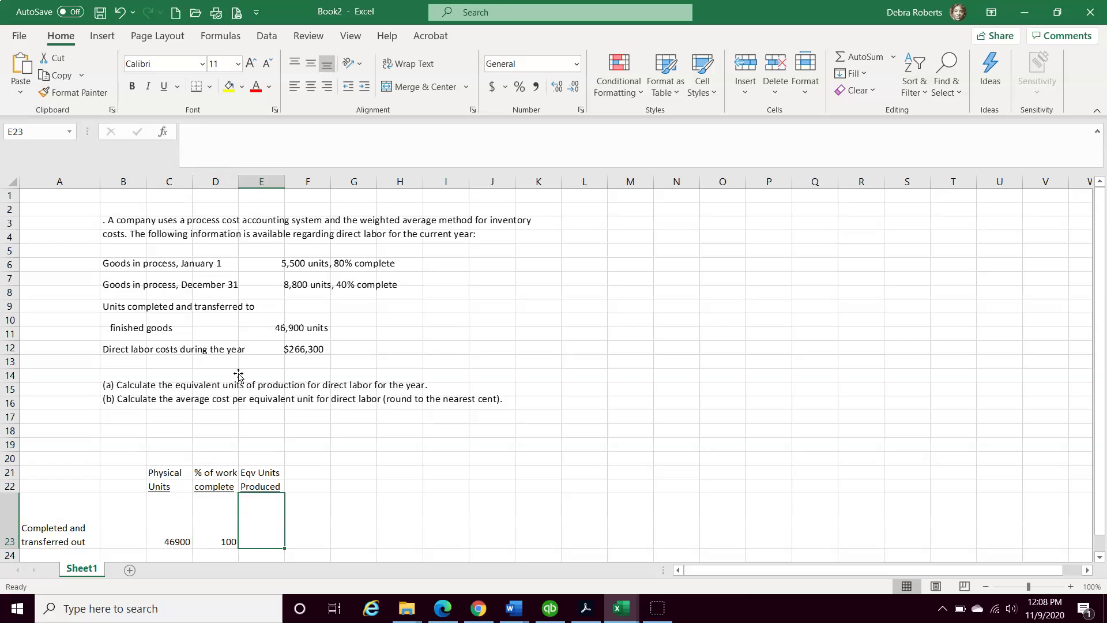
text(+)
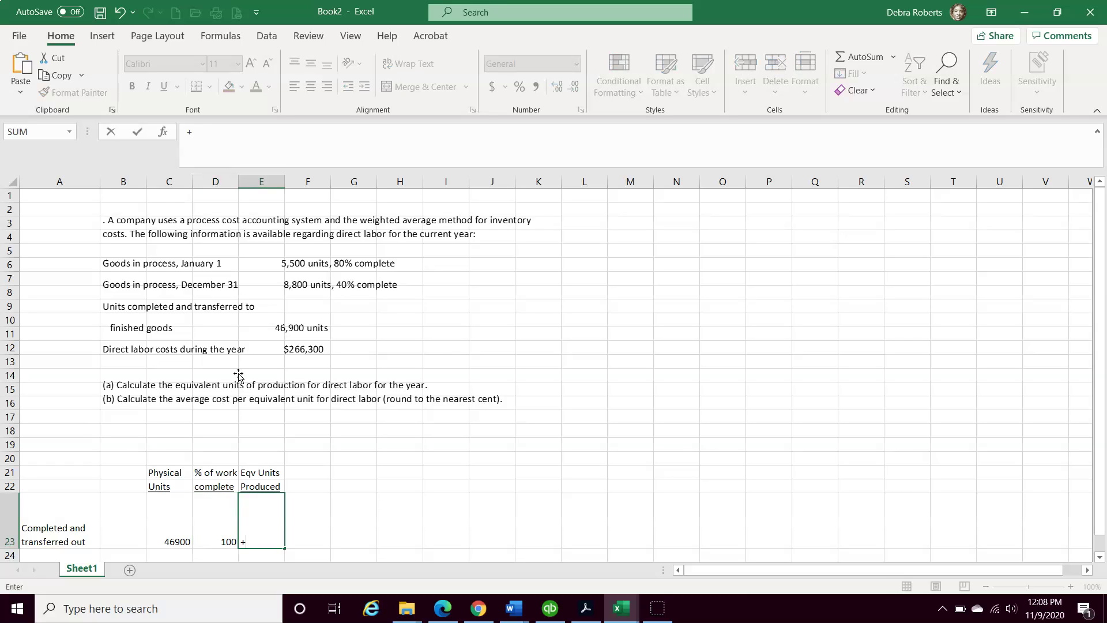
text(46900)
key(Return)
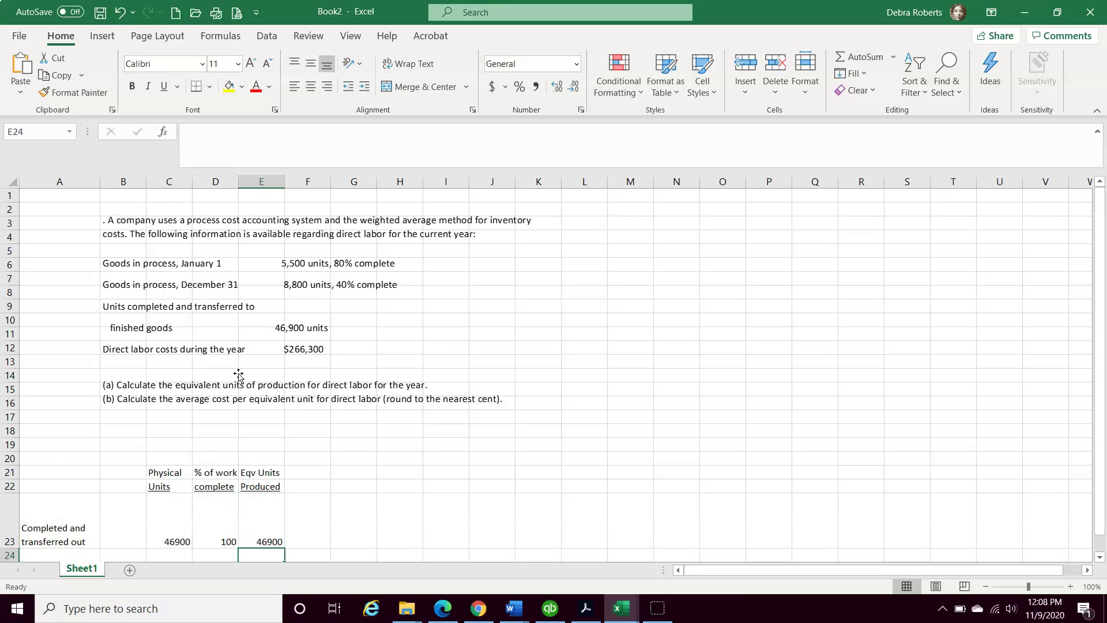
Format C23 and E23 in Comma Style with no decimals, showing 46,900.
click(178, 540)
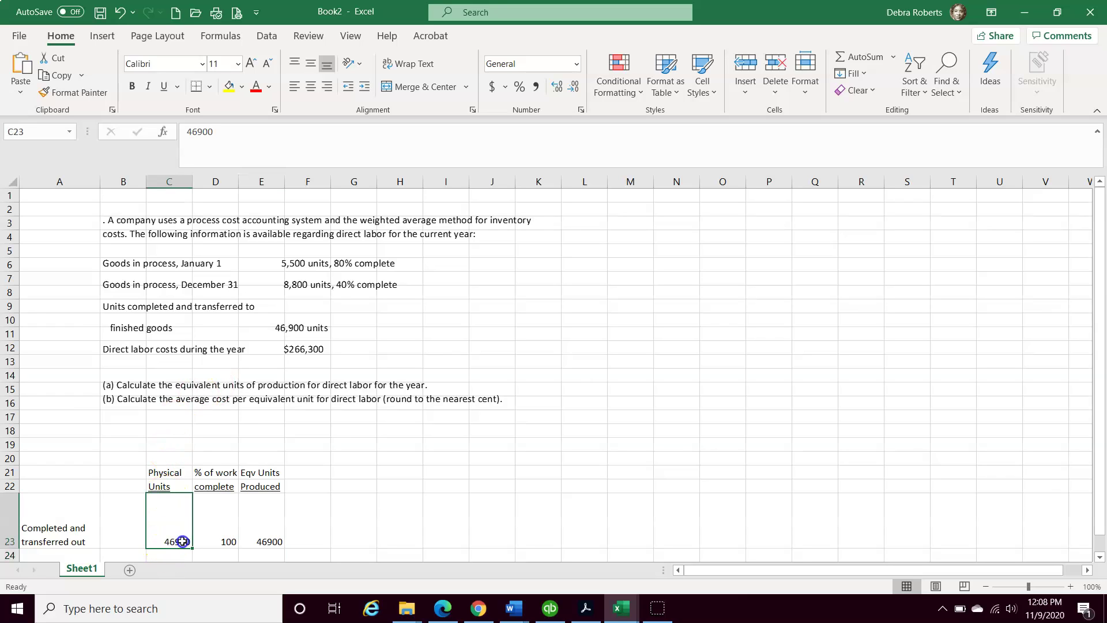
click(536, 86)
click(574, 87)
click(574, 87)
click(275, 539)
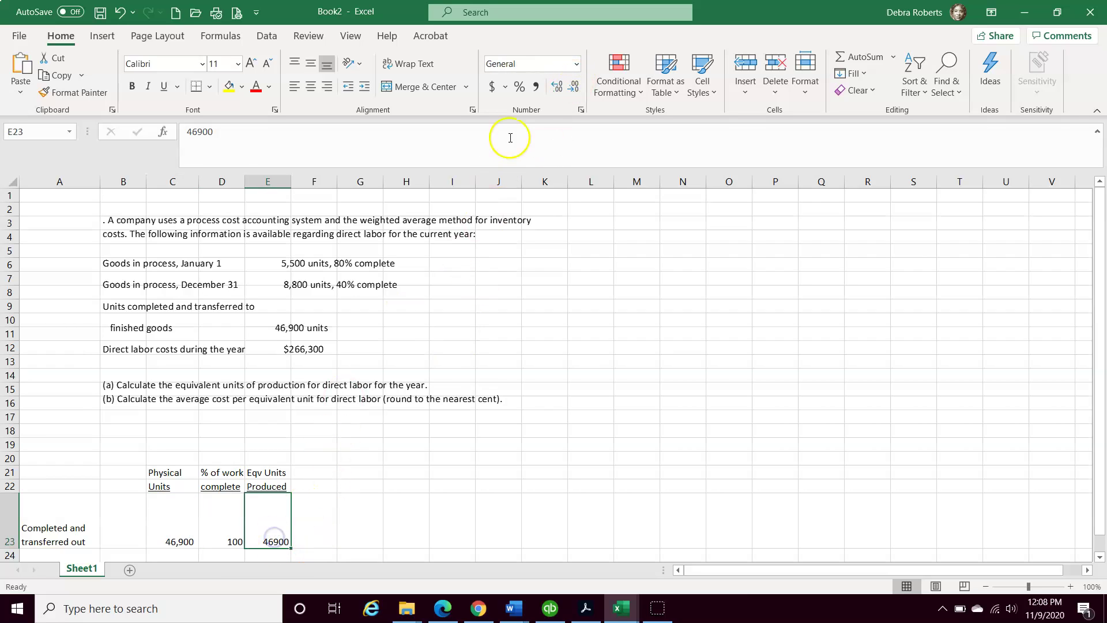
click(535, 87)
click(572, 87)
click(572, 87)
Format D23 as a percentage showing 100%.
scroll(228, 507, down, 2)
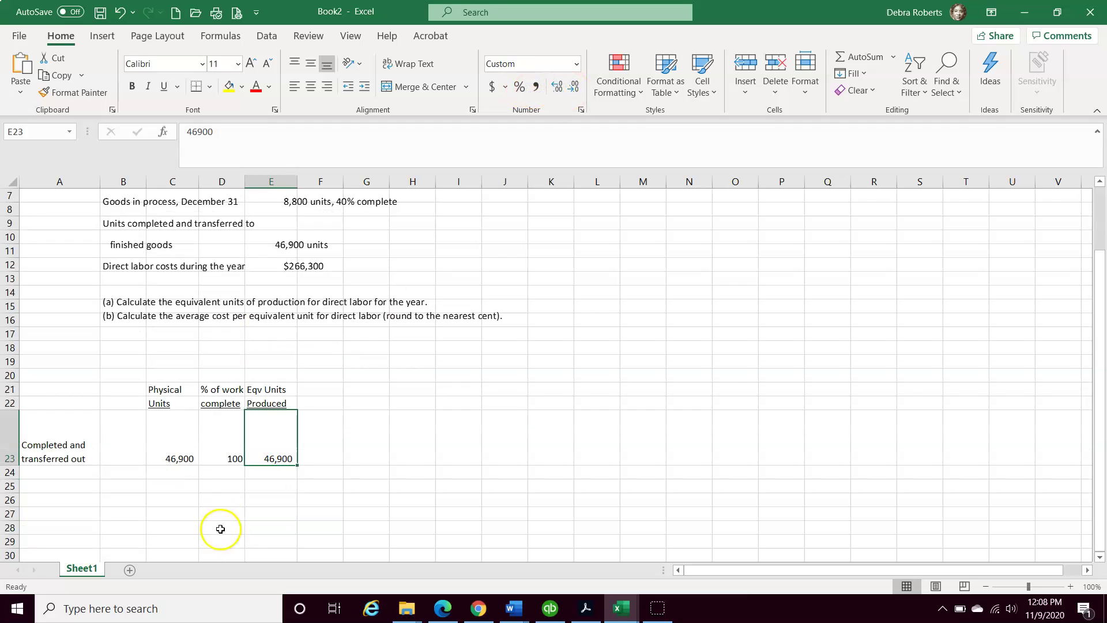
click(224, 450)
click(519, 88)
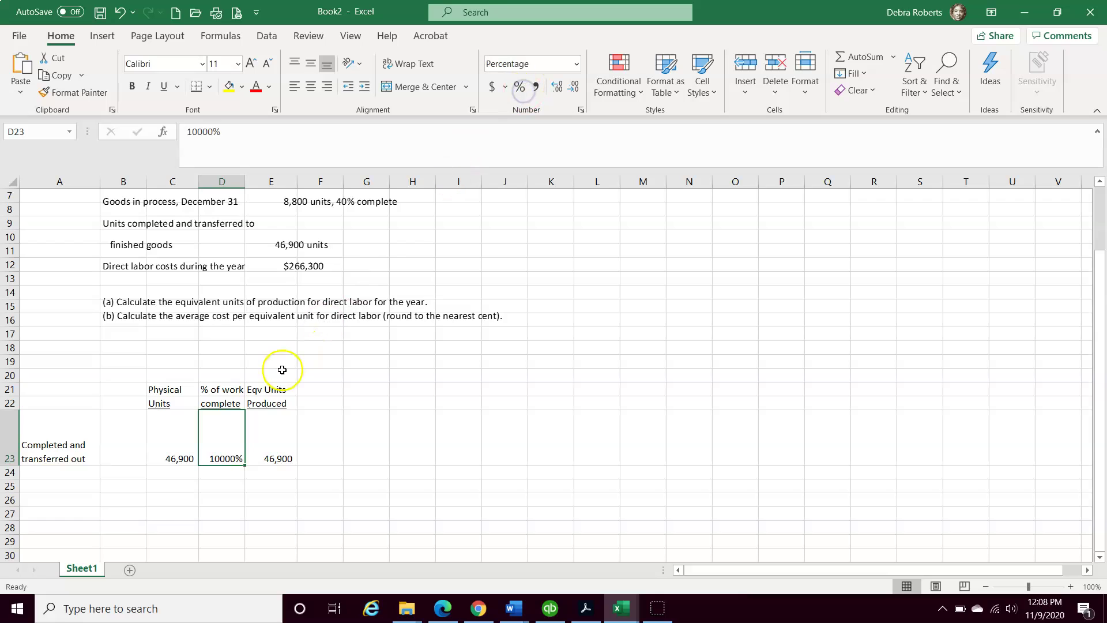
text(100)
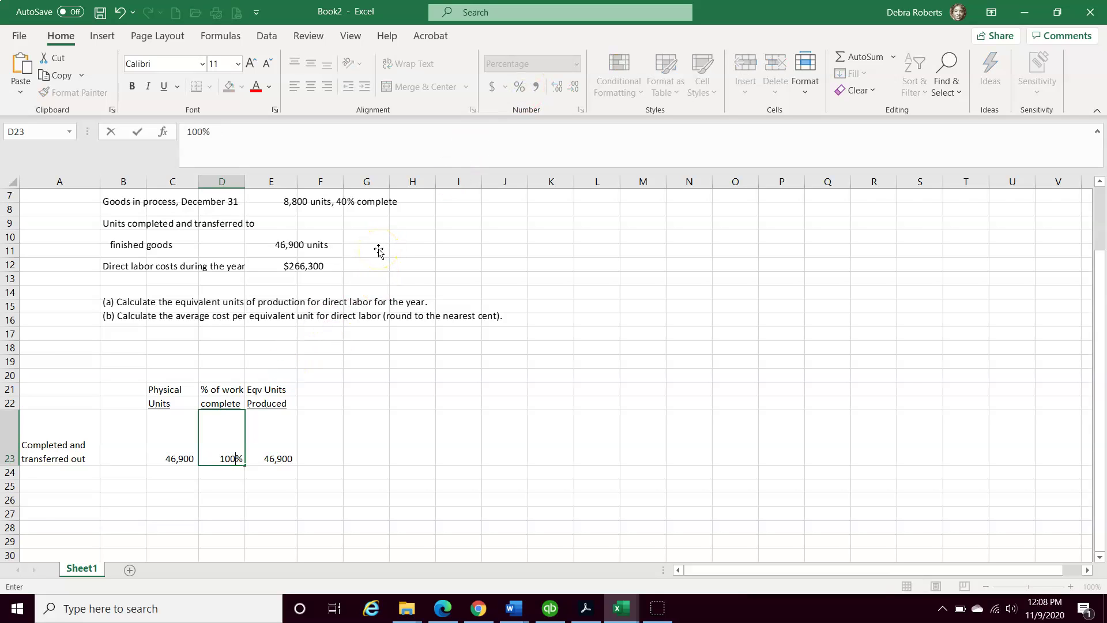
key(Return)
Label A24 'Ending good in process', wrapped like A23 using Format Painter.
click(70, 470)
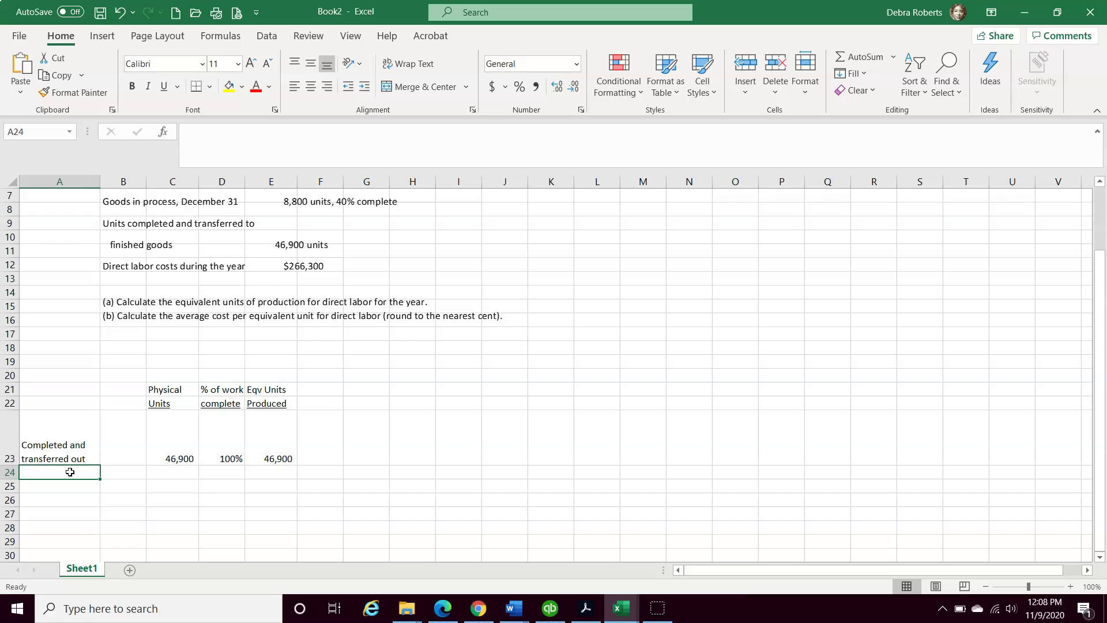
text(Ending E)
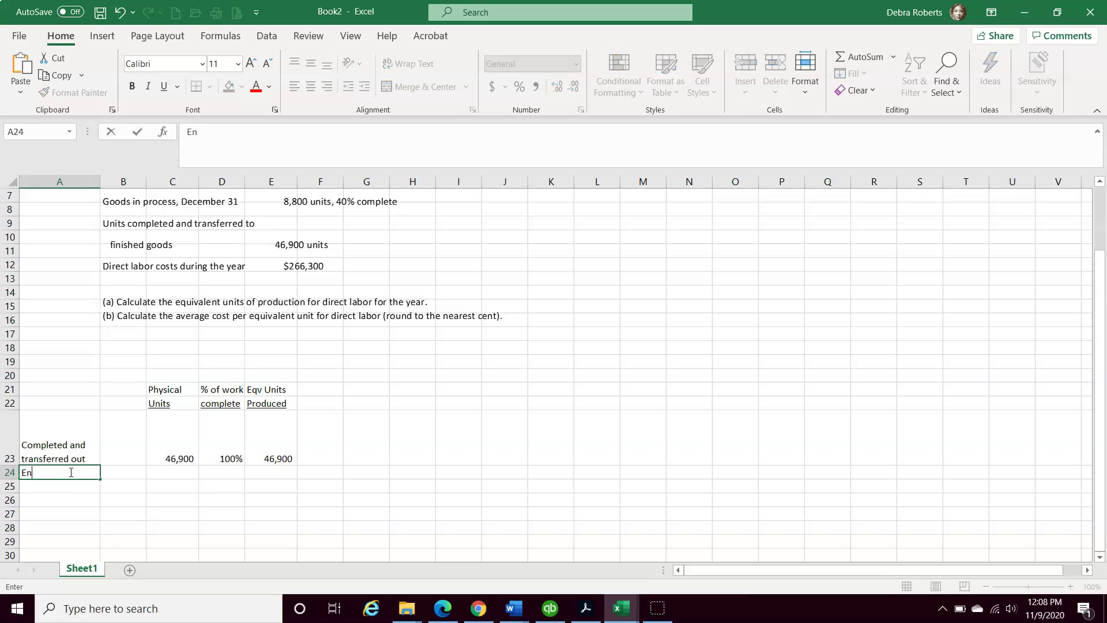
key(BackSpace)
text(good in process)
key(Return)
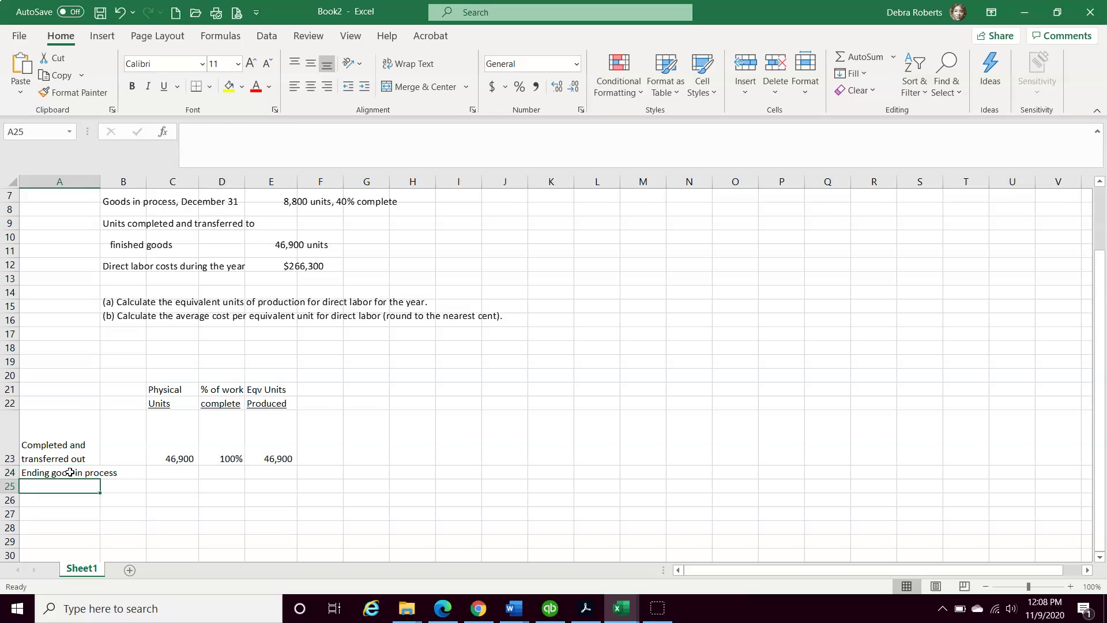
click(74, 445)
click(74, 92)
click(65, 473)
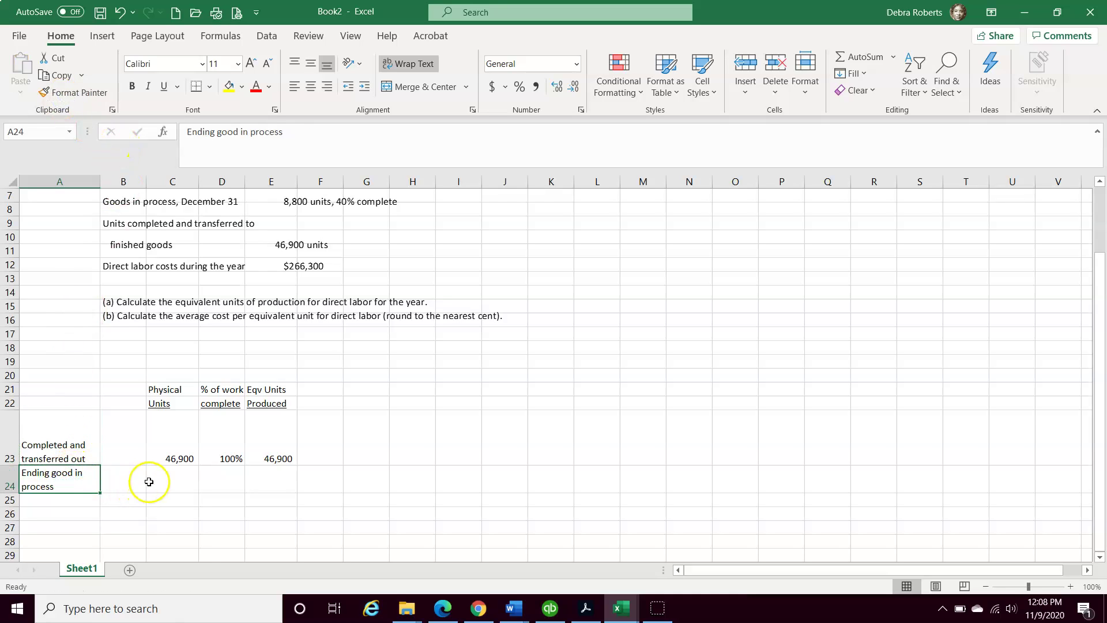
Enter 8800 physical units in C24 and .40 completion in D24.
click(170, 484)
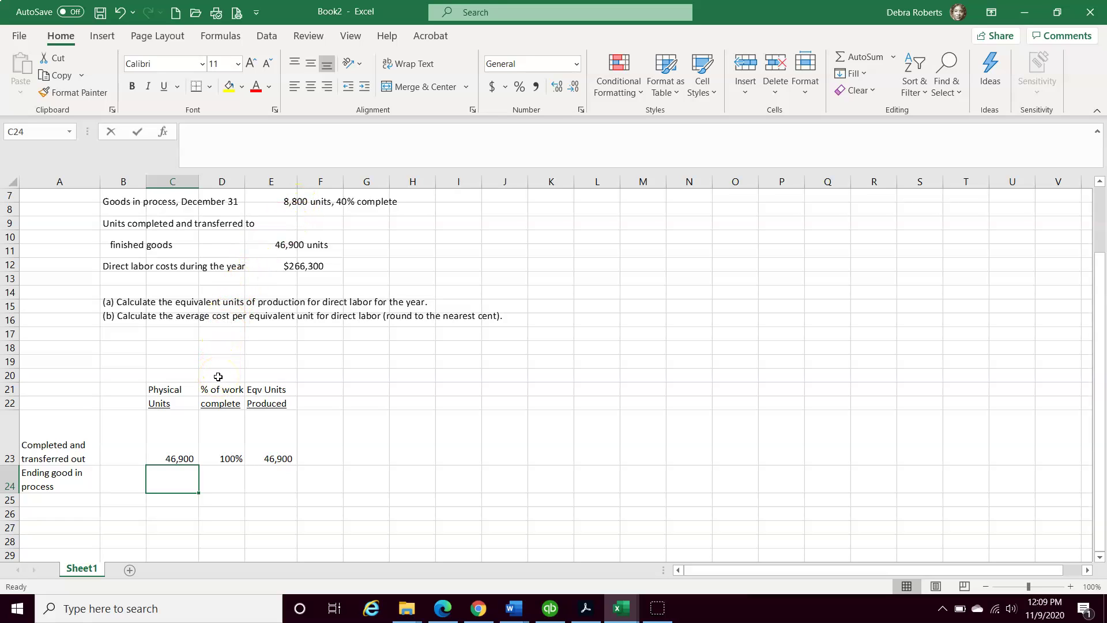
text(8800)
key(Return)
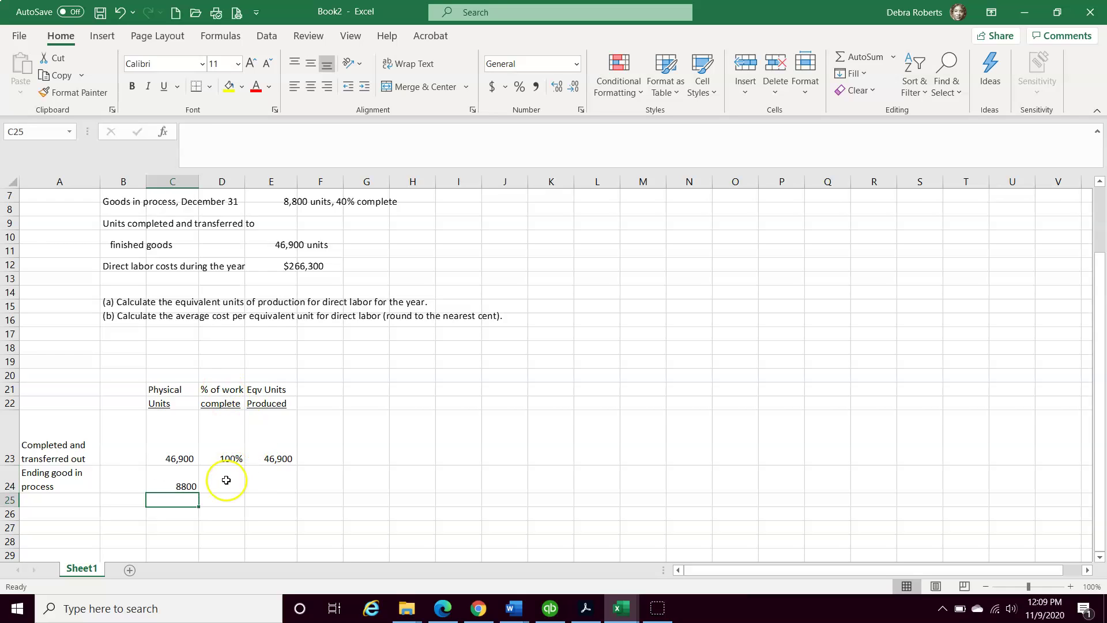
click(225, 482)
text(.40)
key(Return)
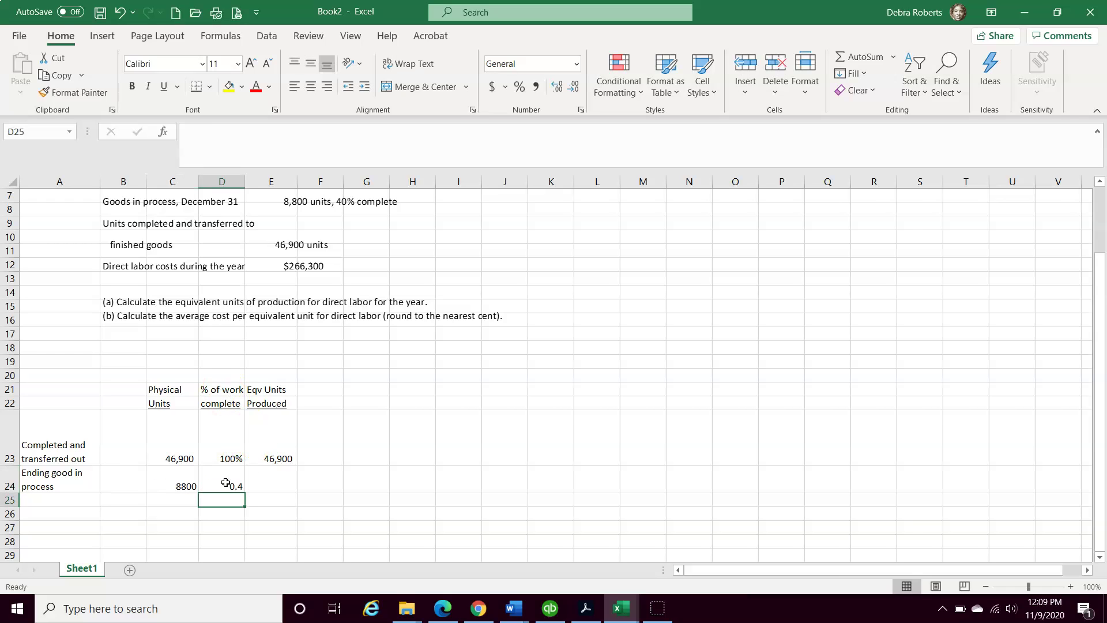
Copy row 23's formats so D24 shows 40% and C24 shows 8,800.
click(229, 460)
click(80, 95)
click(229, 486)
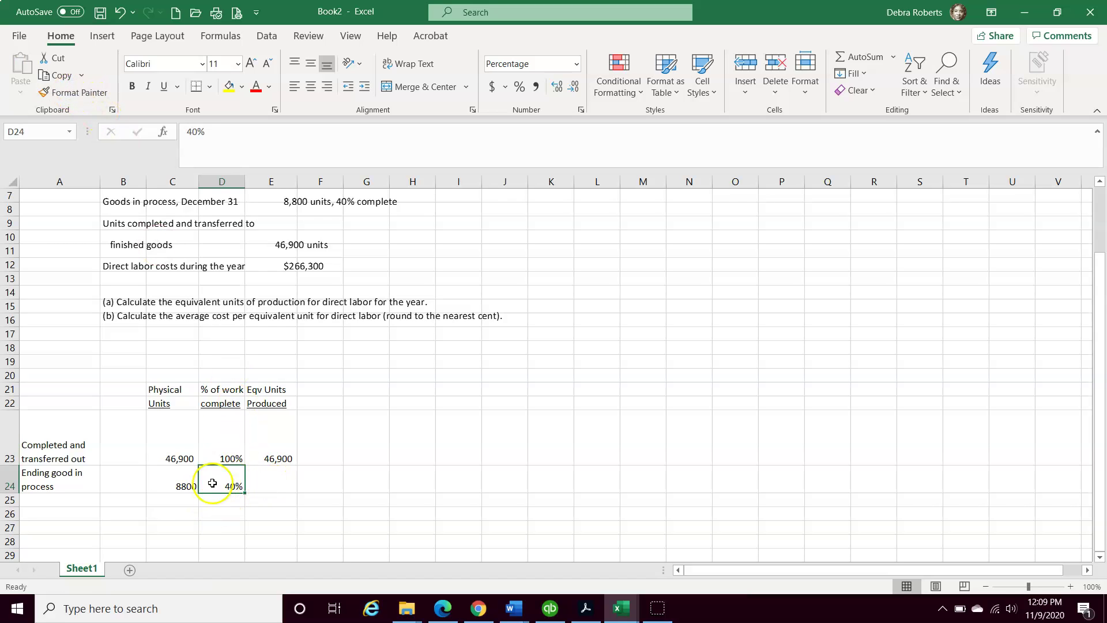
click(178, 454)
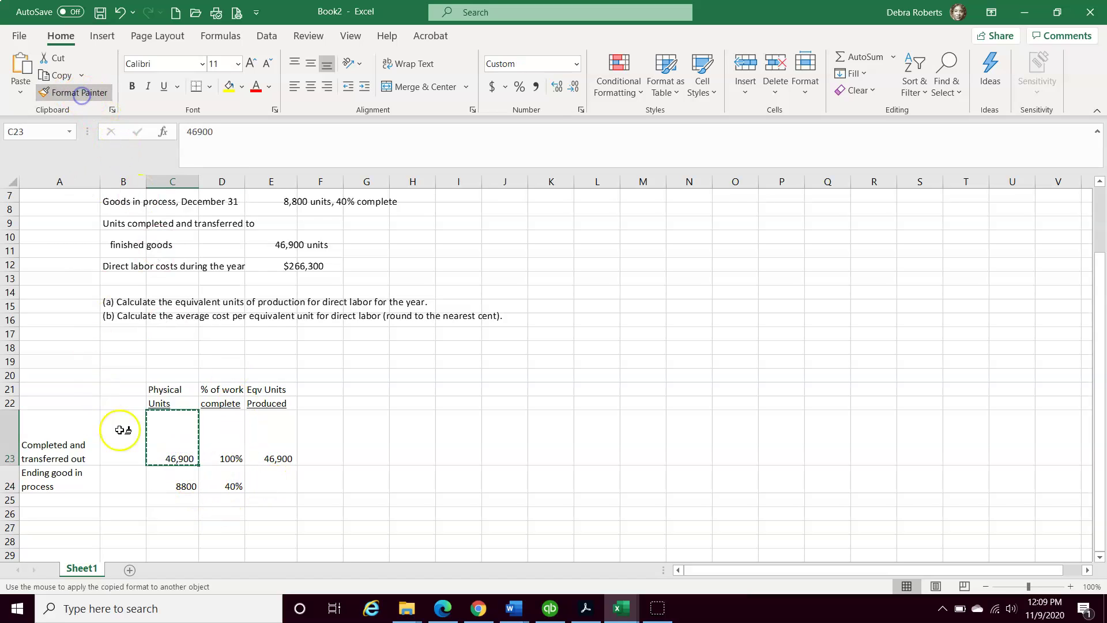
click(178, 484)
Compute E24 as =+C24*D24, giving 3,520 in comma format.
click(270, 484)
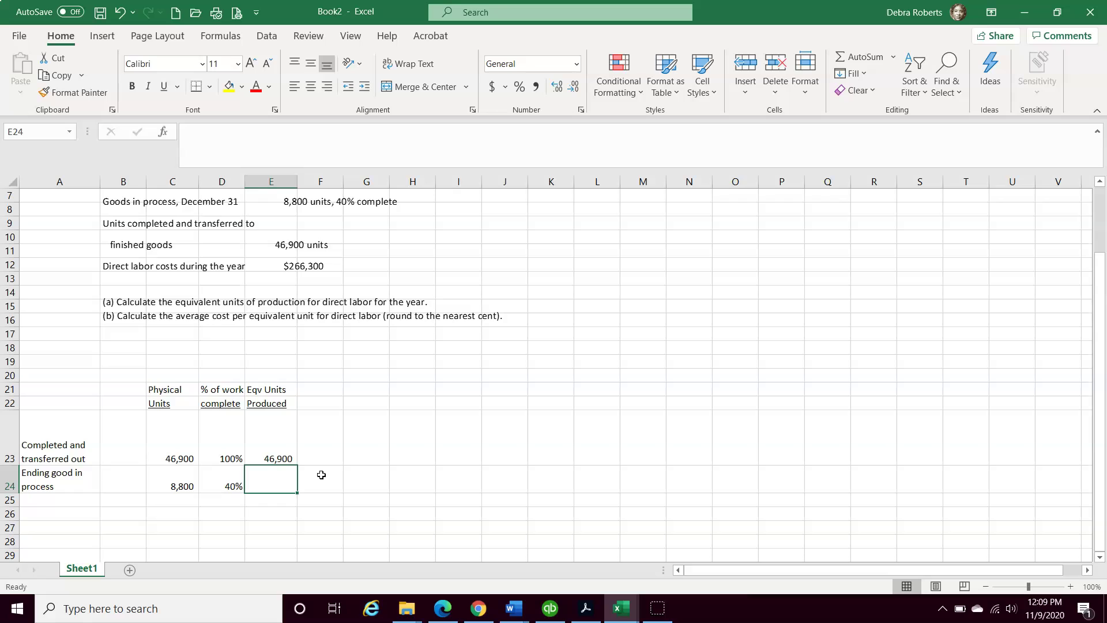
text(+)
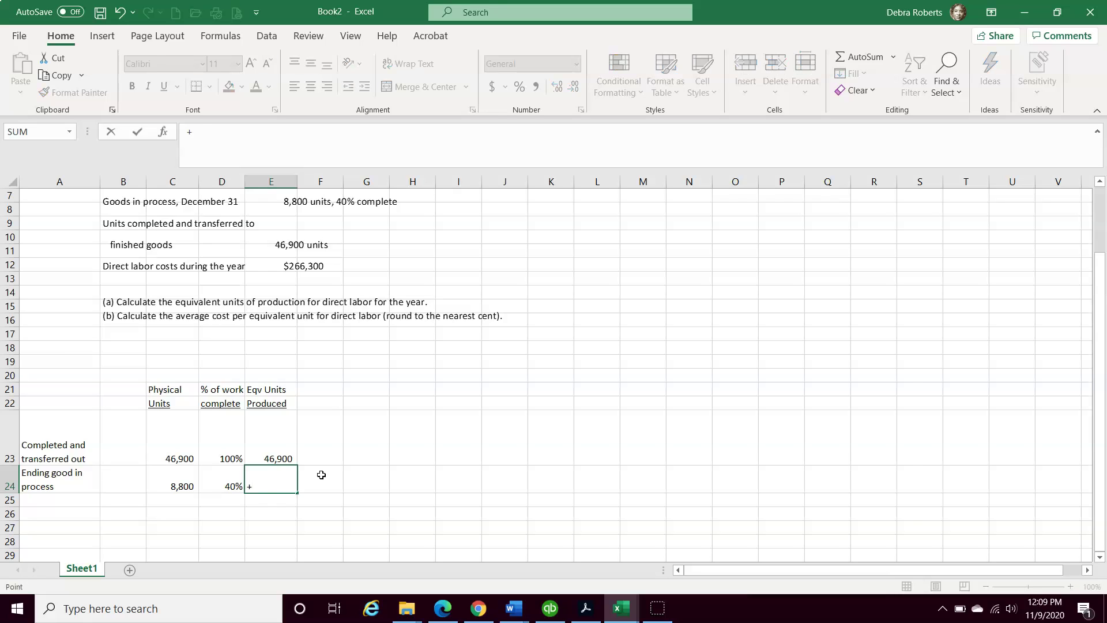
key(Left)
key(Left)
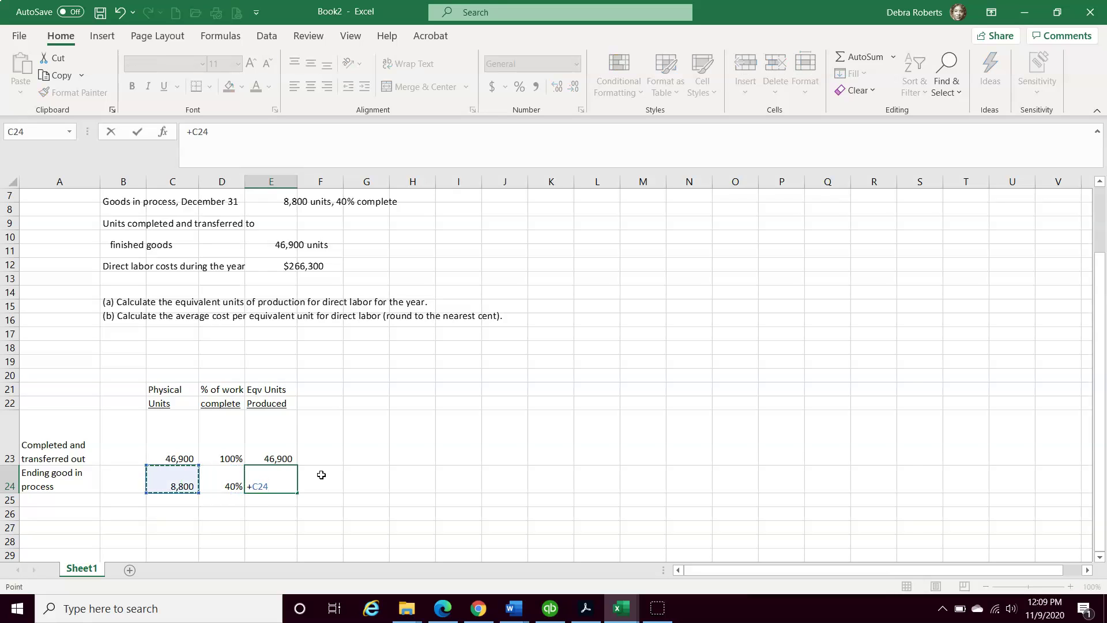
text(*)
key(Left)
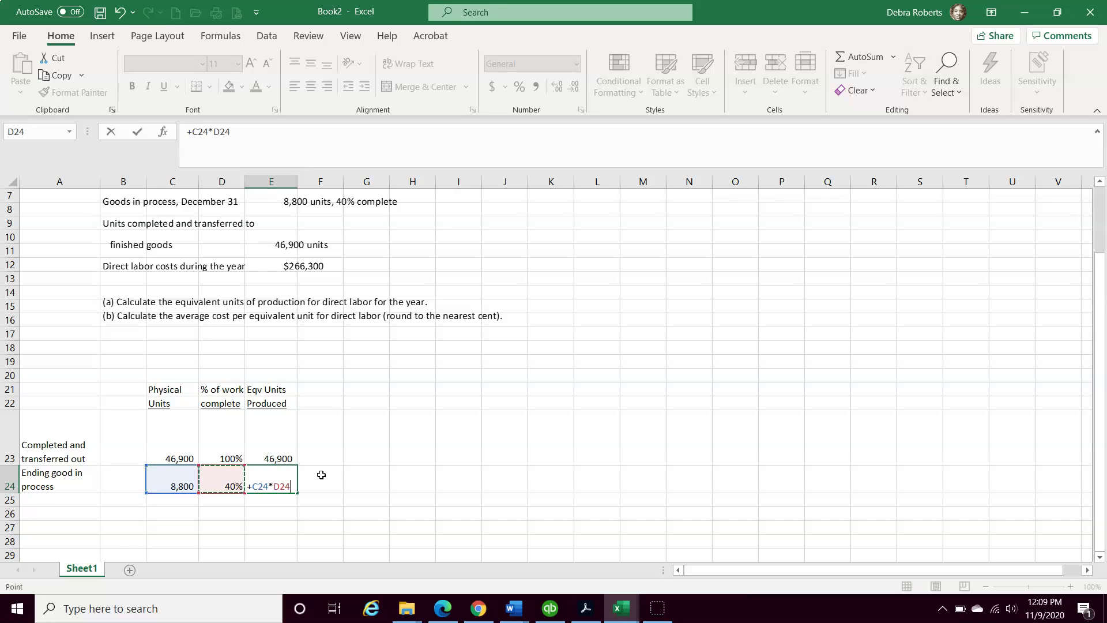
key(Return)
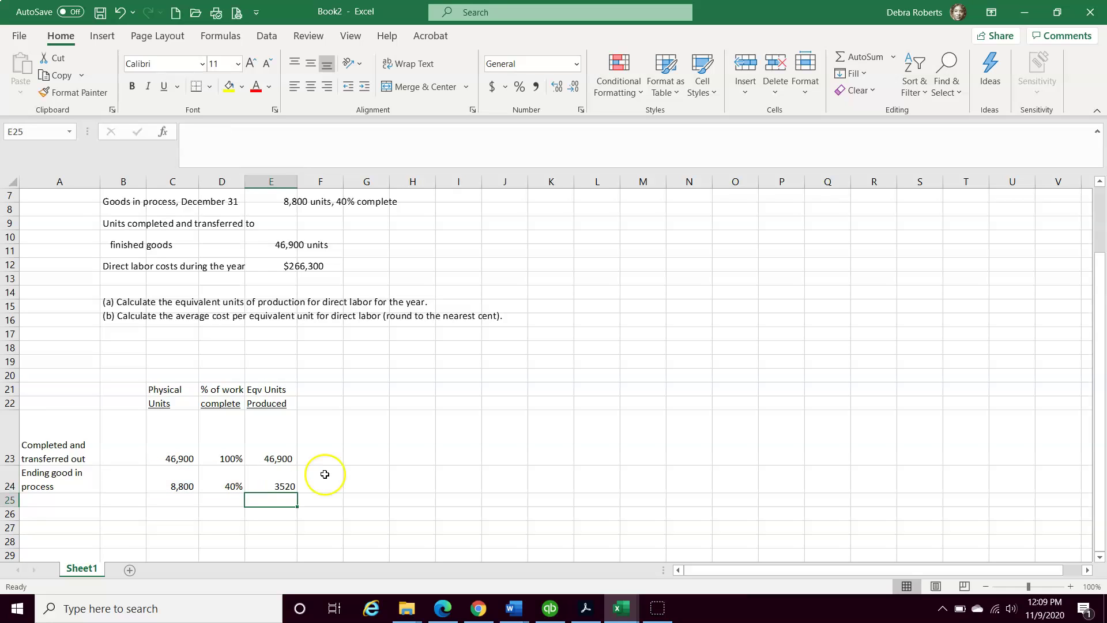
click(270, 483)
click(279, 459)
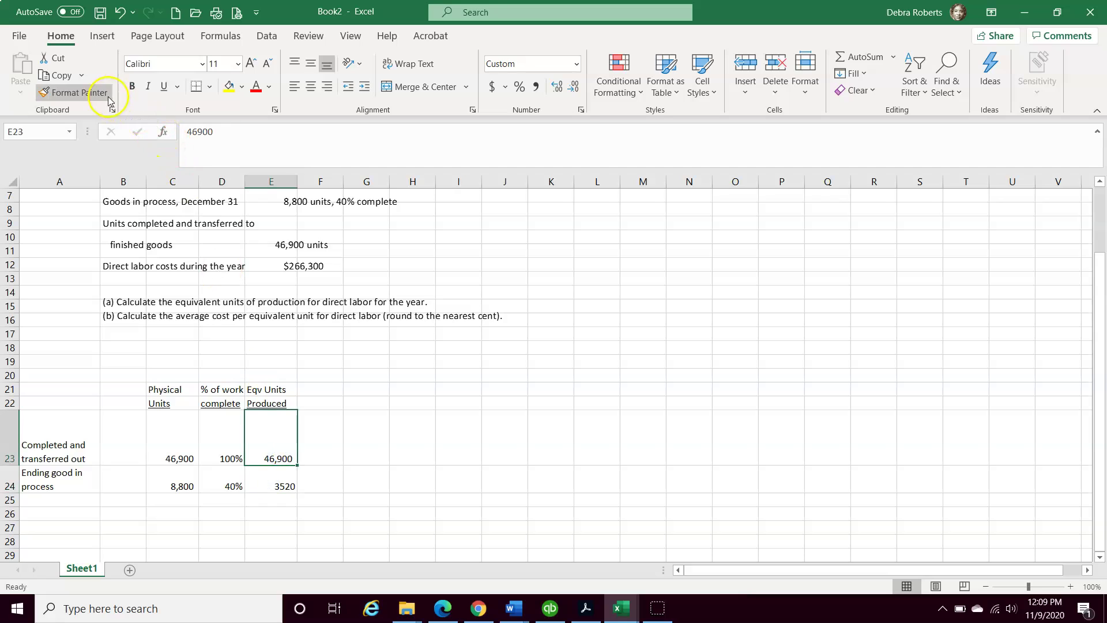
click(75, 93)
click(278, 486)
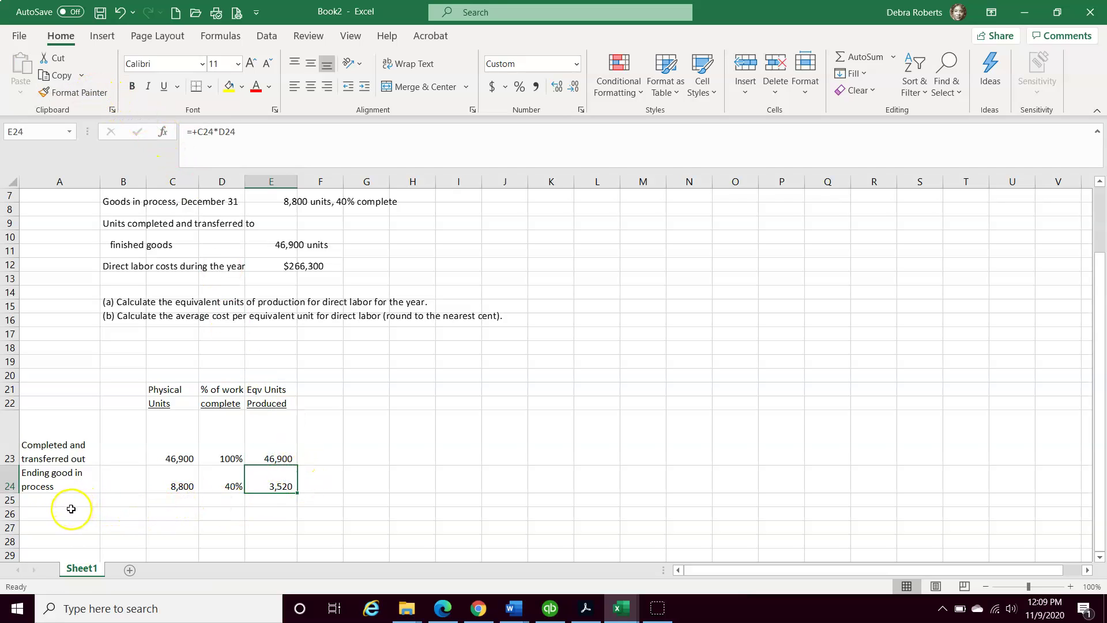
AutoSum row 25: 55,700 physical units in C25 and =SUM(E23:E24) giving 50,420 in E25.
click(180, 505)
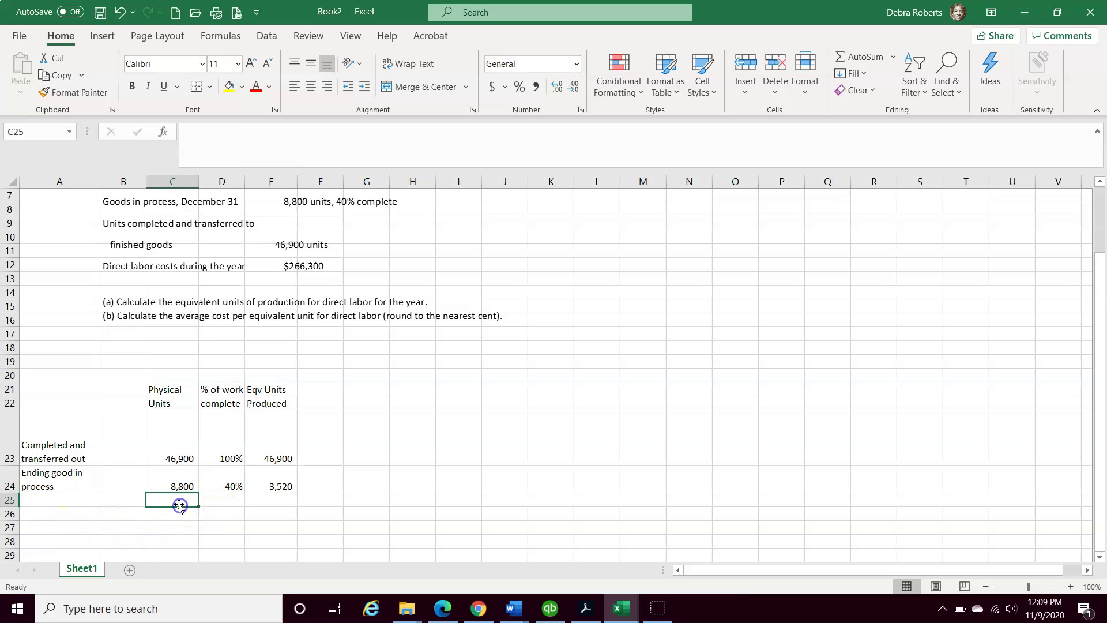
double_click(860, 56)
click(272, 503)
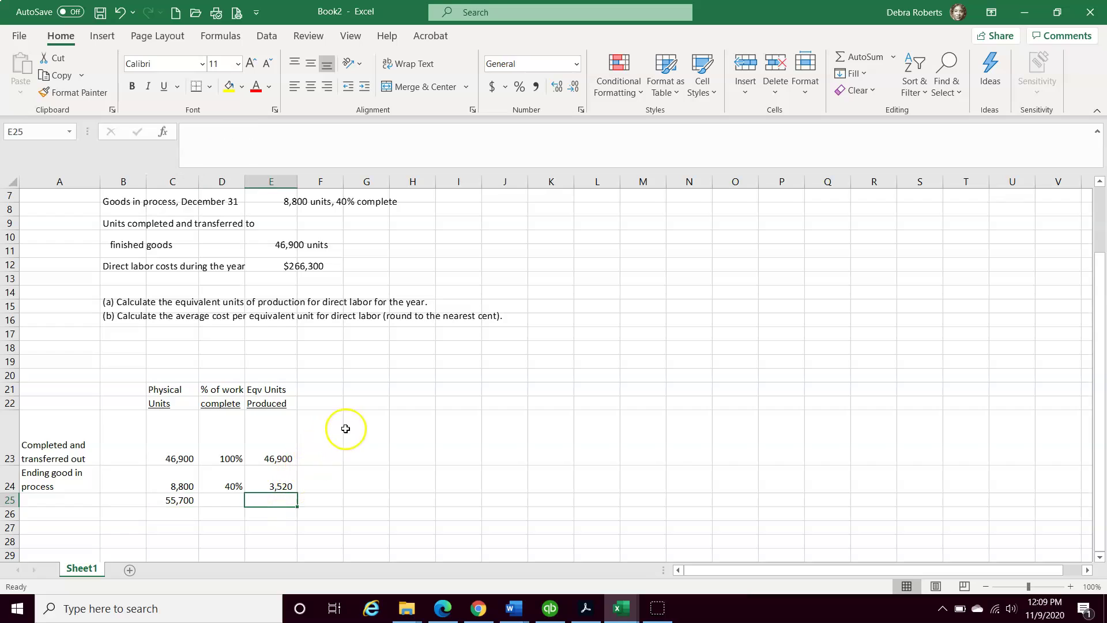
click(860, 57)
click(860, 57)
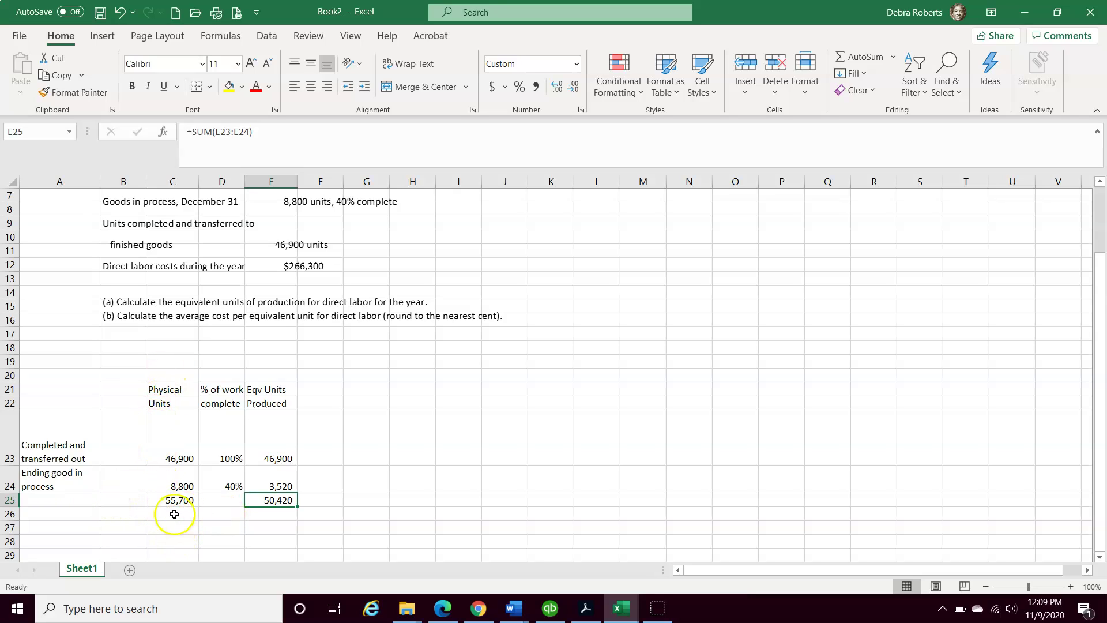
click(171, 401)
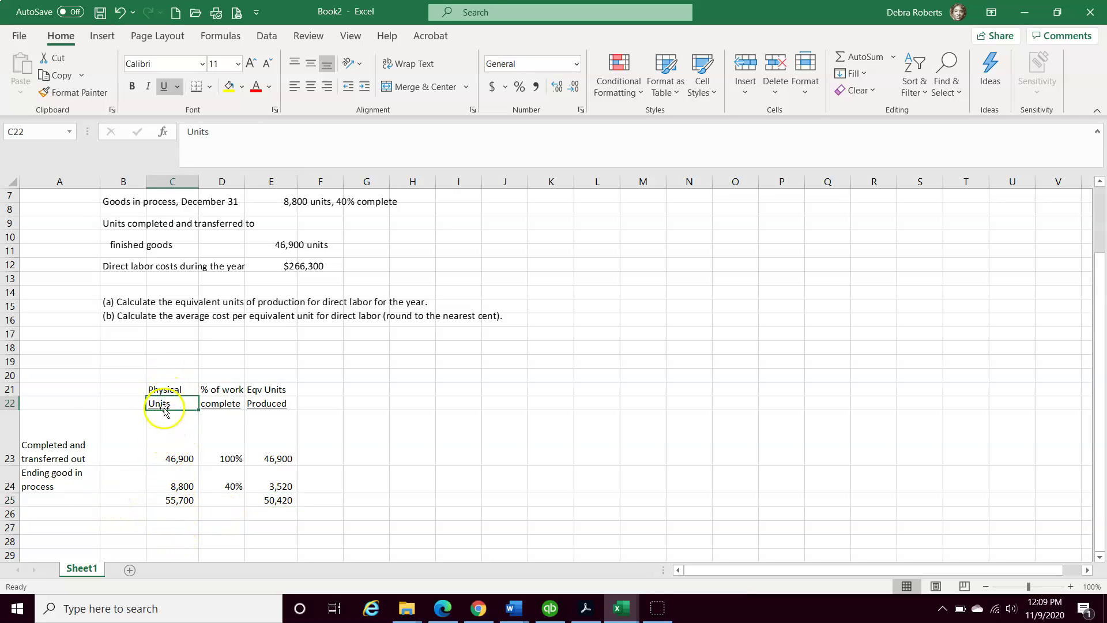
click(177, 501)
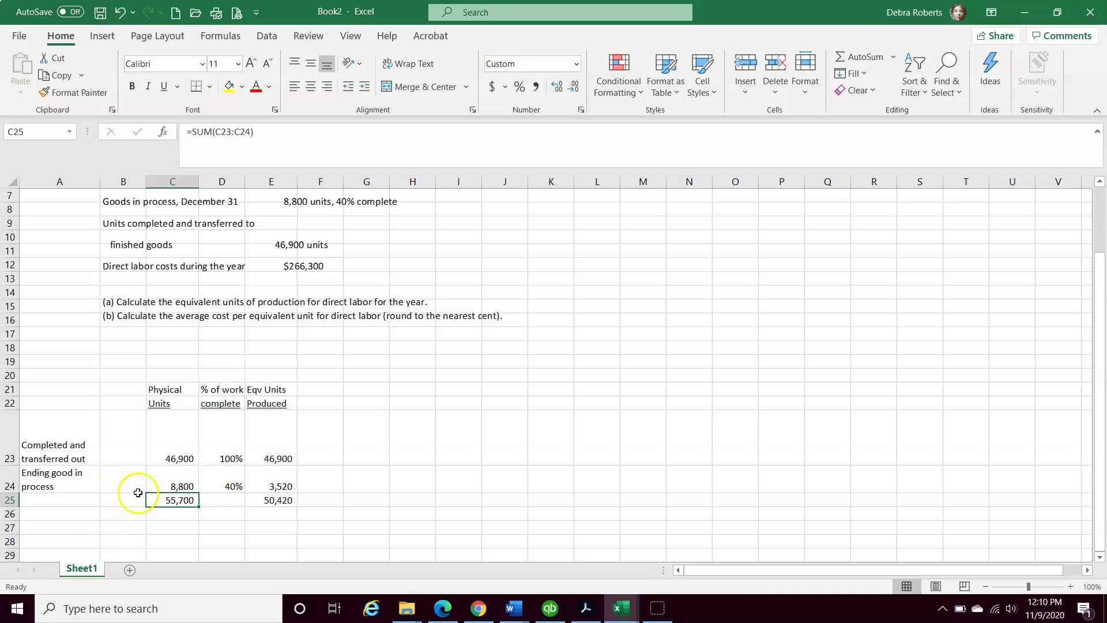
click(165, 501)
click(170, 523)
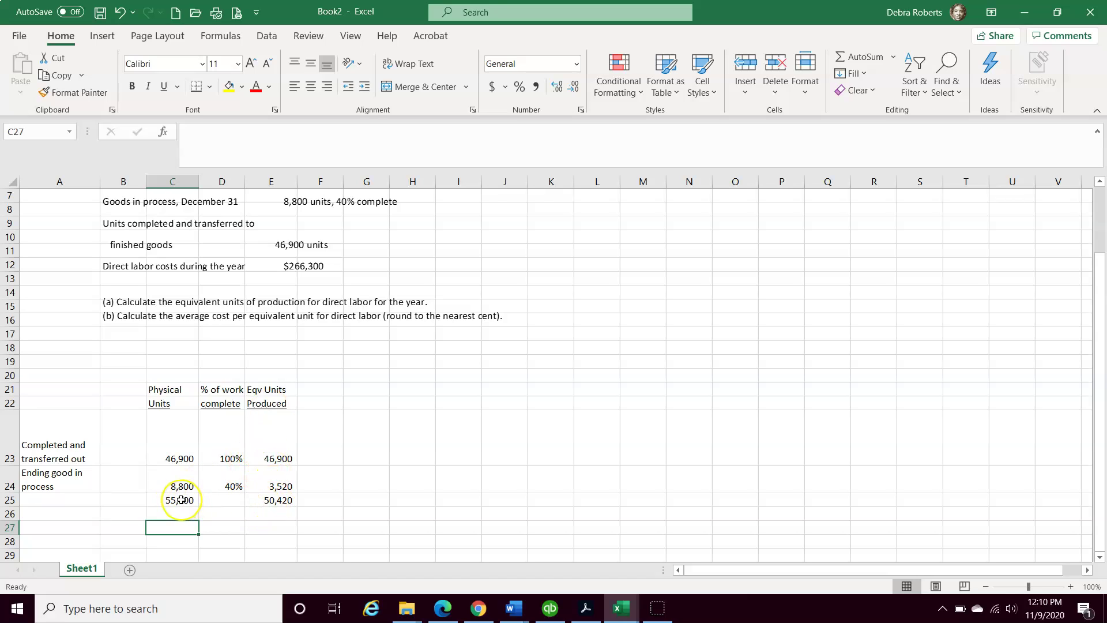
click(277, 500)
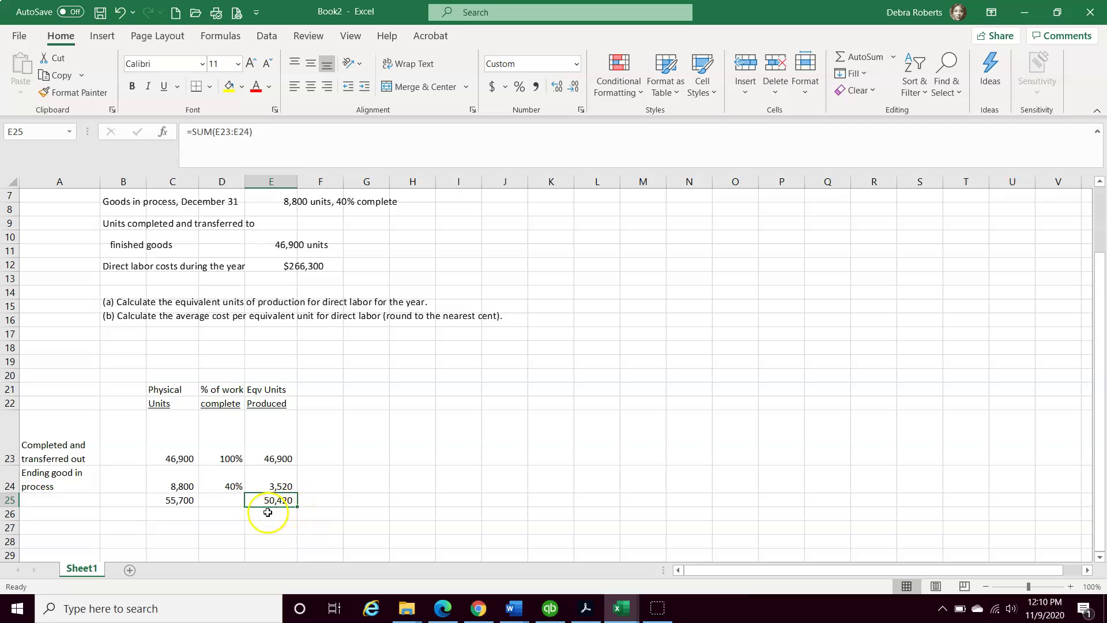
scroll(248, 511, down, 1)
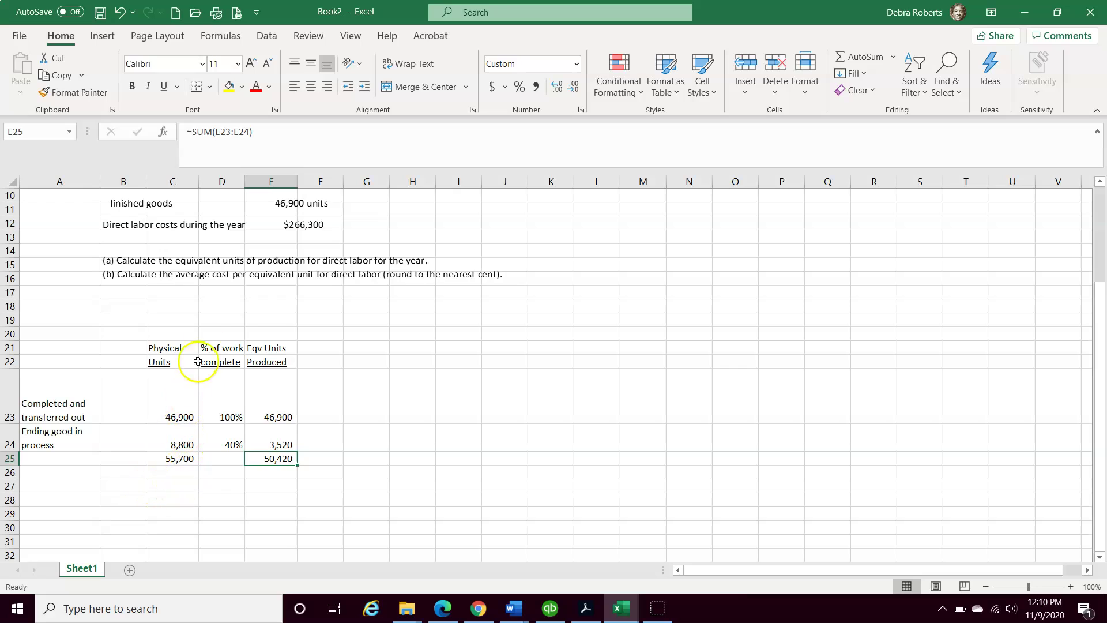
Enter the 266300 direct labor cost in C27, formatted as 266,300 without decimals.
click(154, 487)
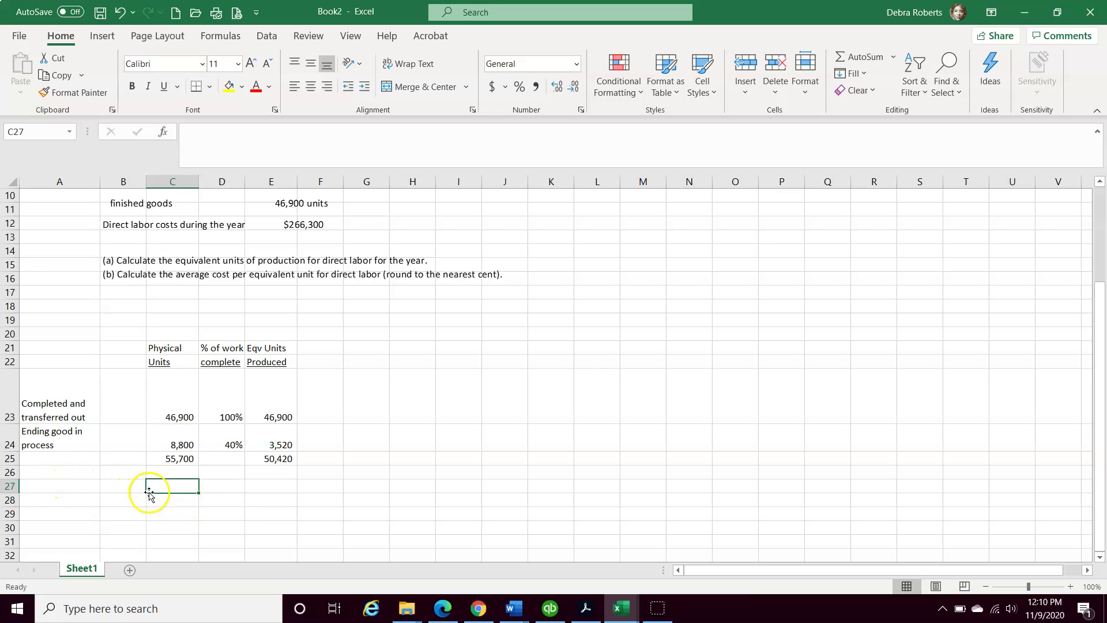
text(266300)
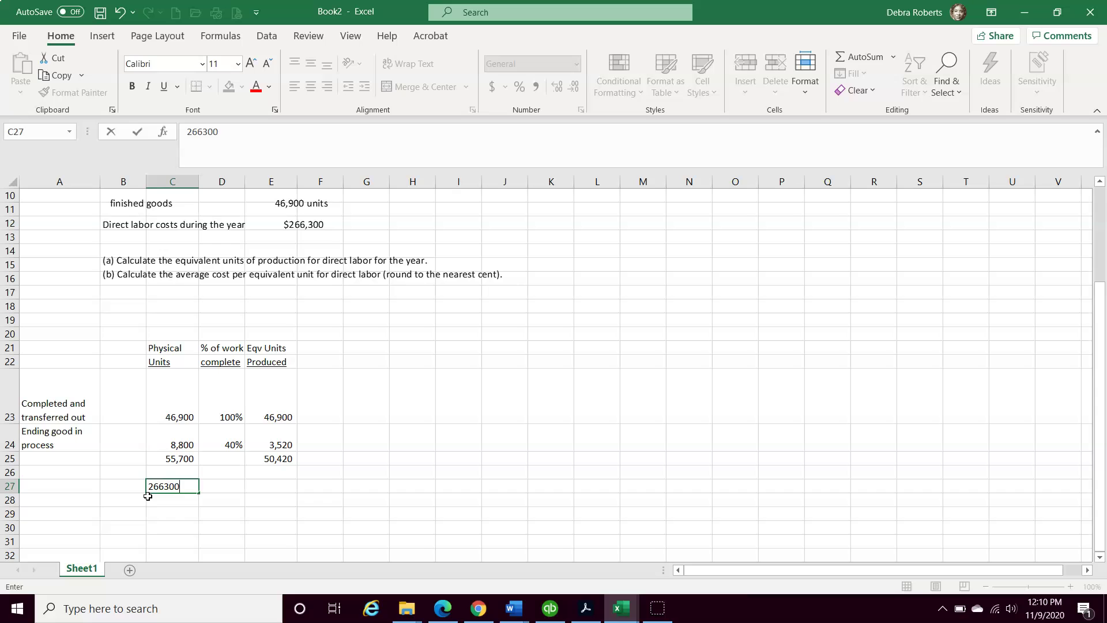
key(Tab)
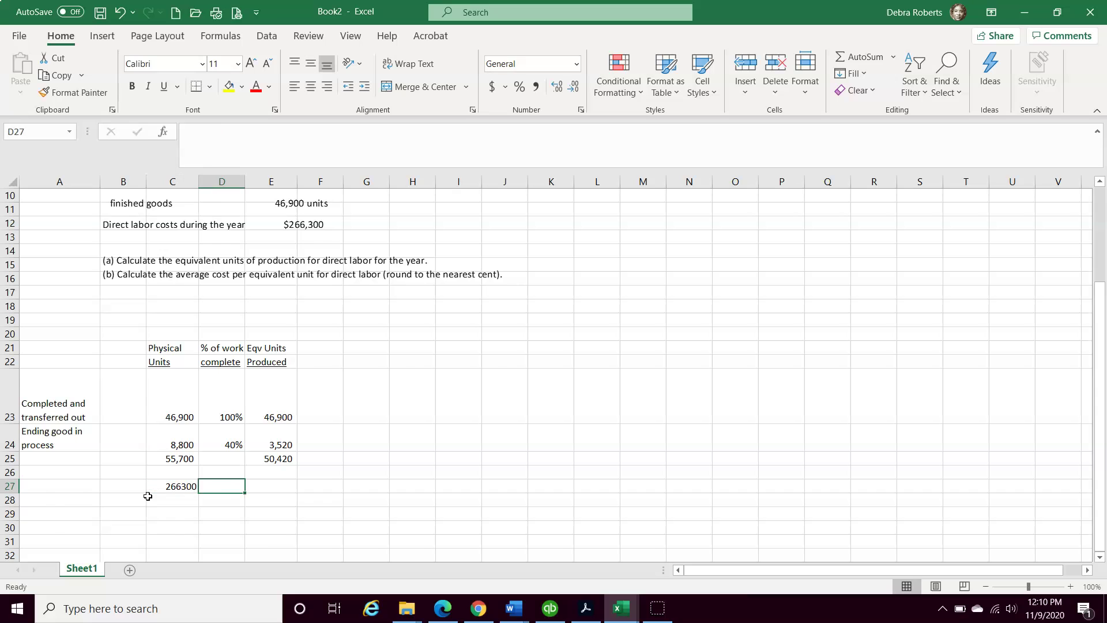
scroll(147, 496, up, 2)
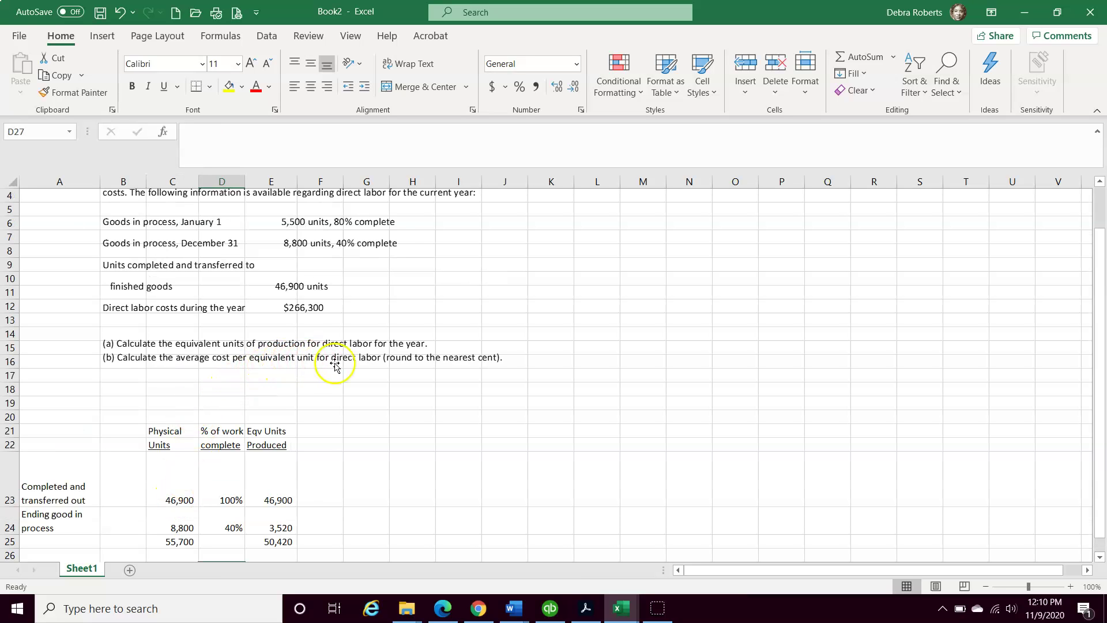
scroll(352, 386, down, 2)
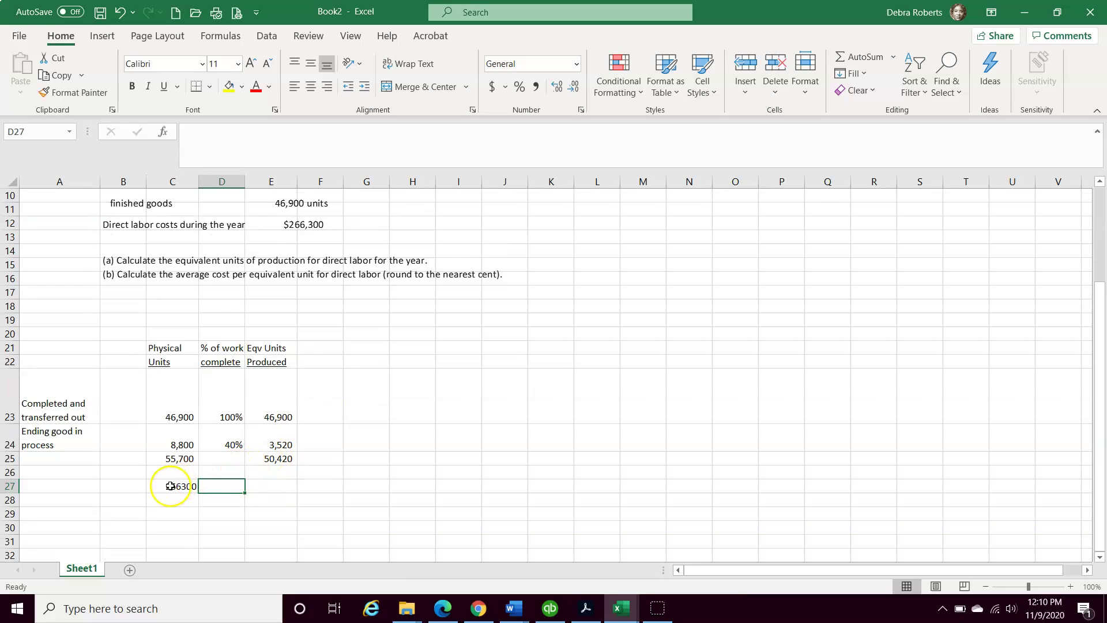
click(170, 486)
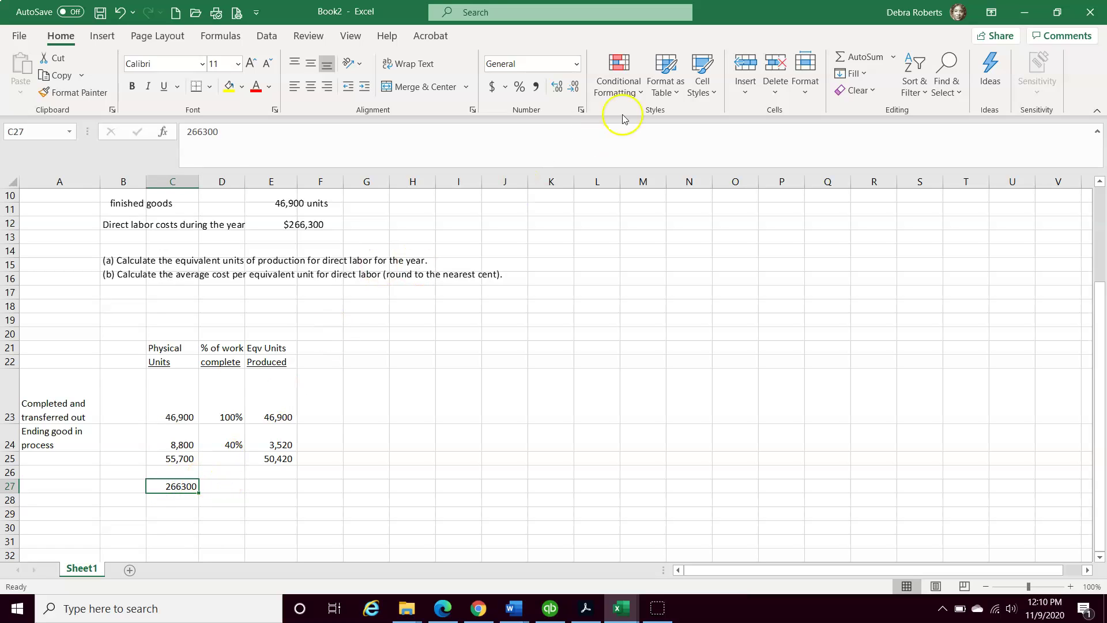
click(535, 87)
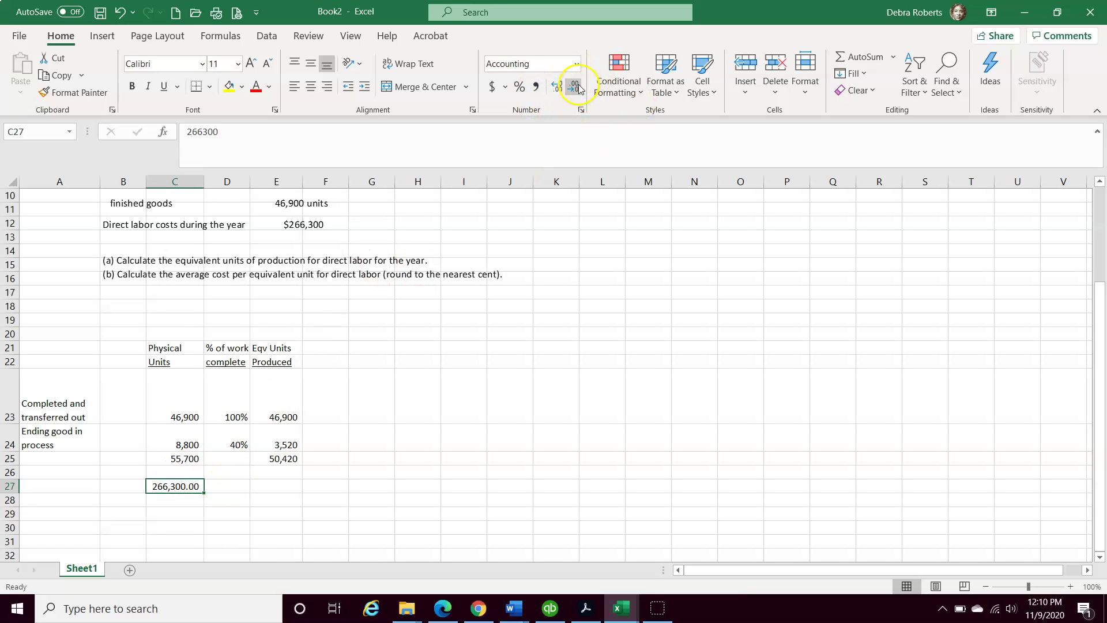
double_click(574, 88)
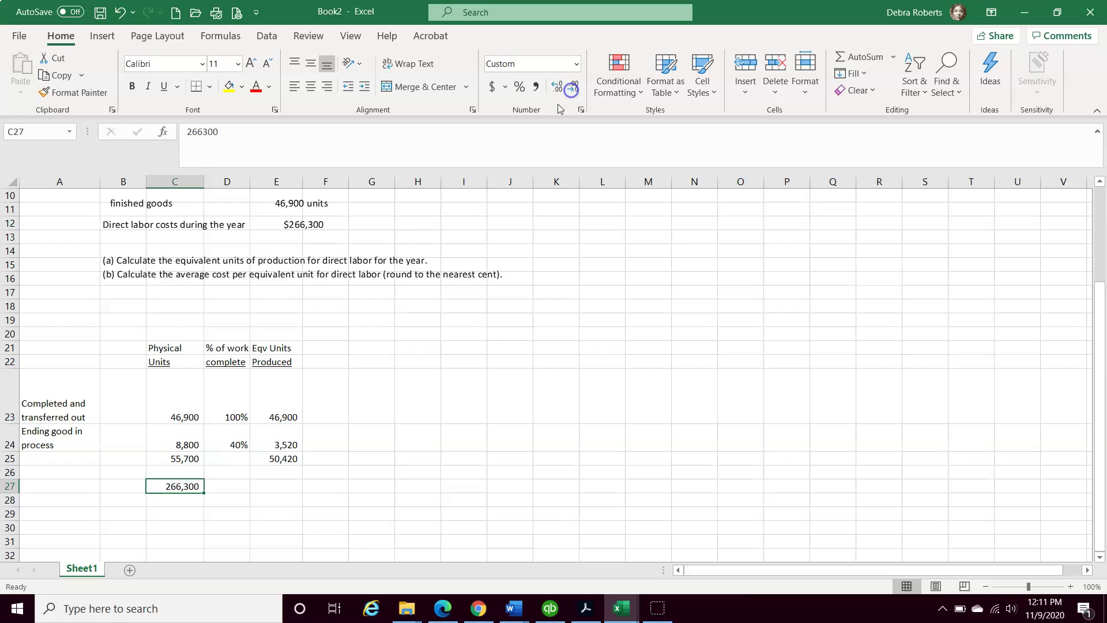
Enter 50420 equivalent units in D27.
click(230, 486)
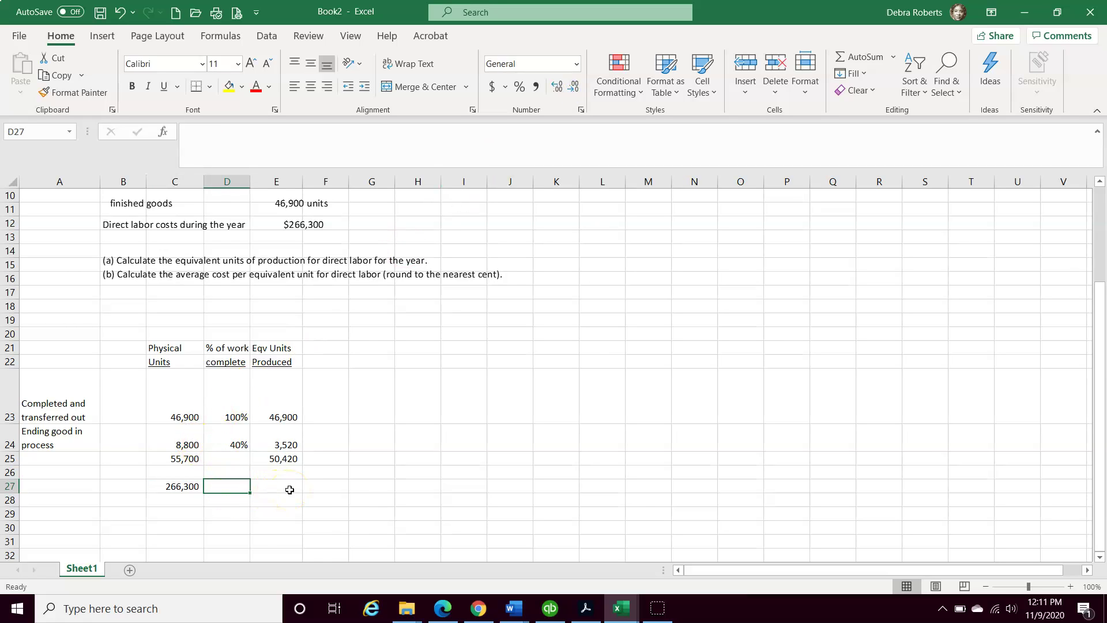
text(50420)
key(Return)
Copy E25's number format onto D27 so it reads 50,420.
click(281, 458)
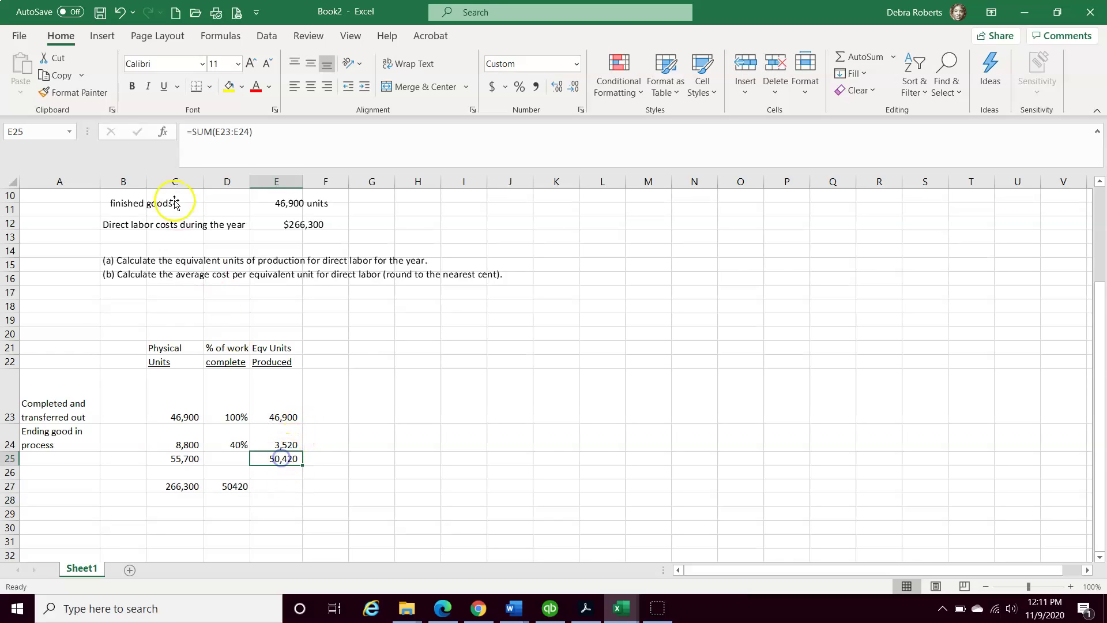
click(87, 93)
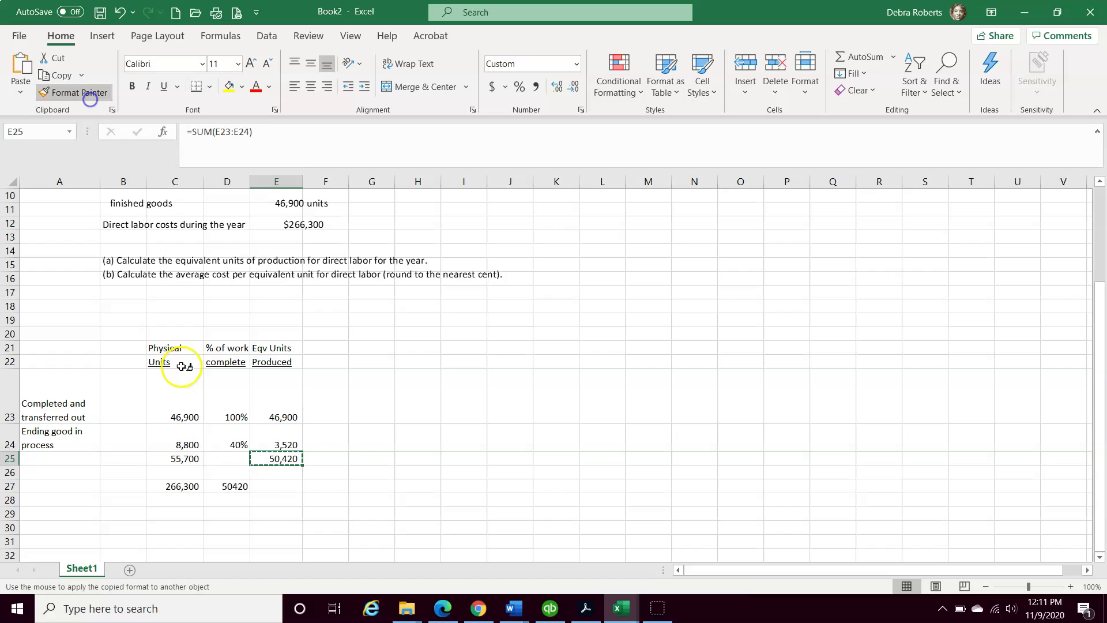
click(228, 487)
Compute labor cost per equivalent unit in E27 as =+C27/D27, giving 5.28.
click(275, 485)
text(+)
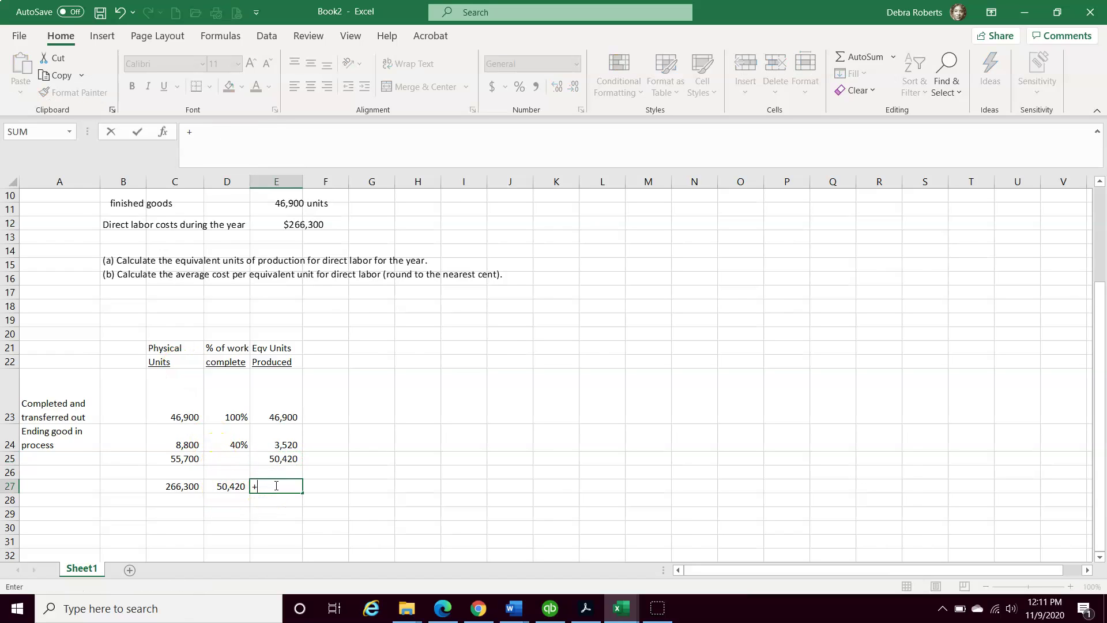
key(Left)
key(Left)
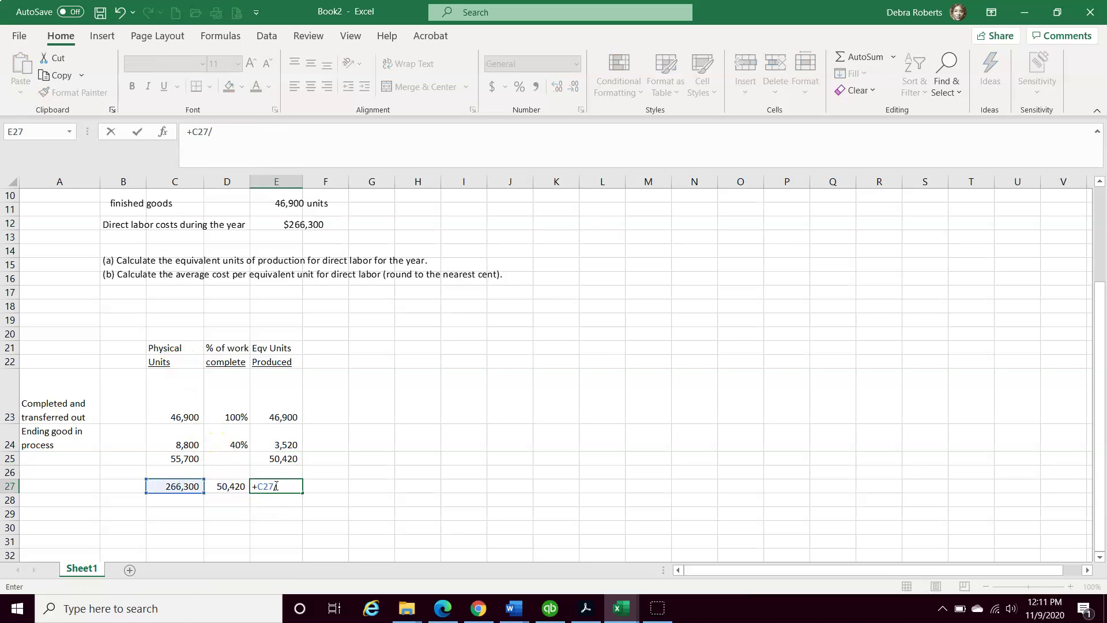
text(/)
key(Left)
key(Return)
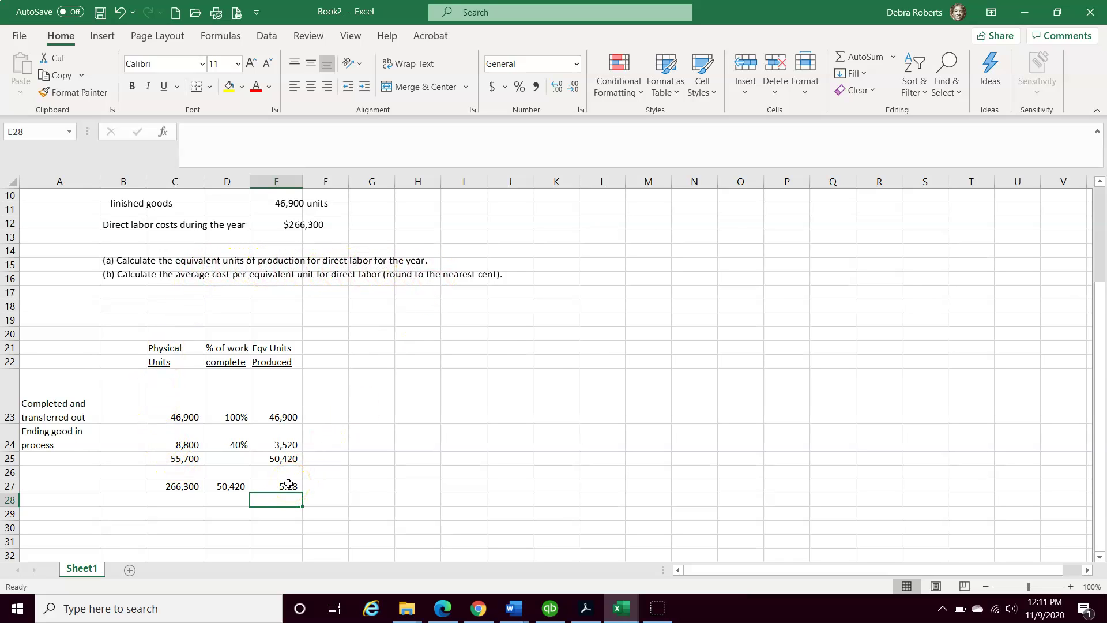
click(286, 458)
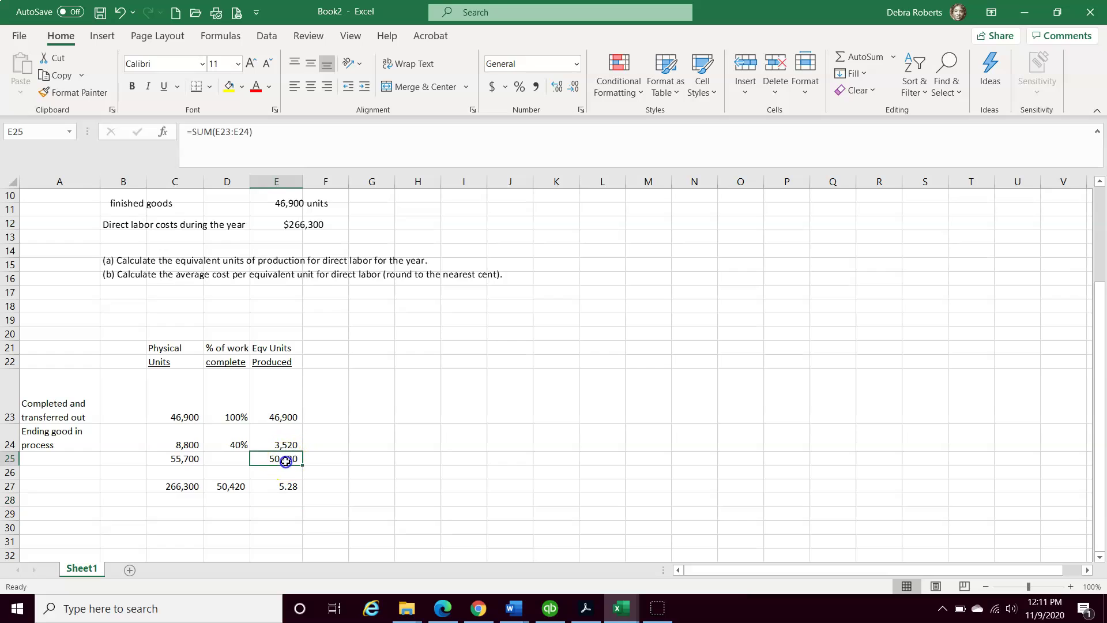
Fill E25, E27 and D27 yellow and the 266,300 cost in C27 dark green.
click(227, 87)
click(285, 488)
click(228, 87)
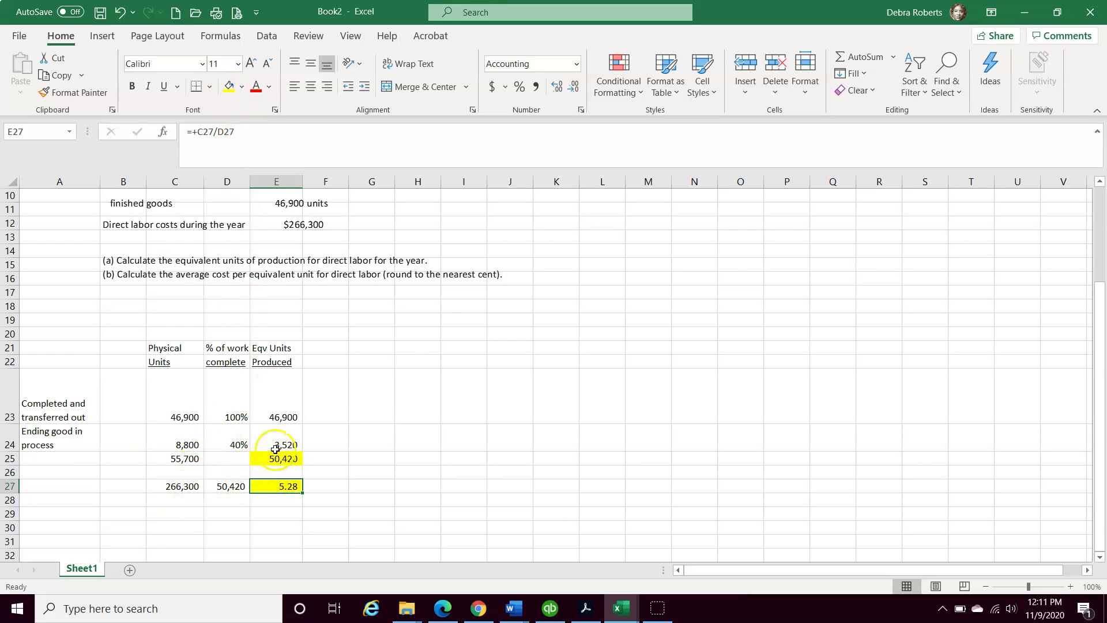
click(222, 487)
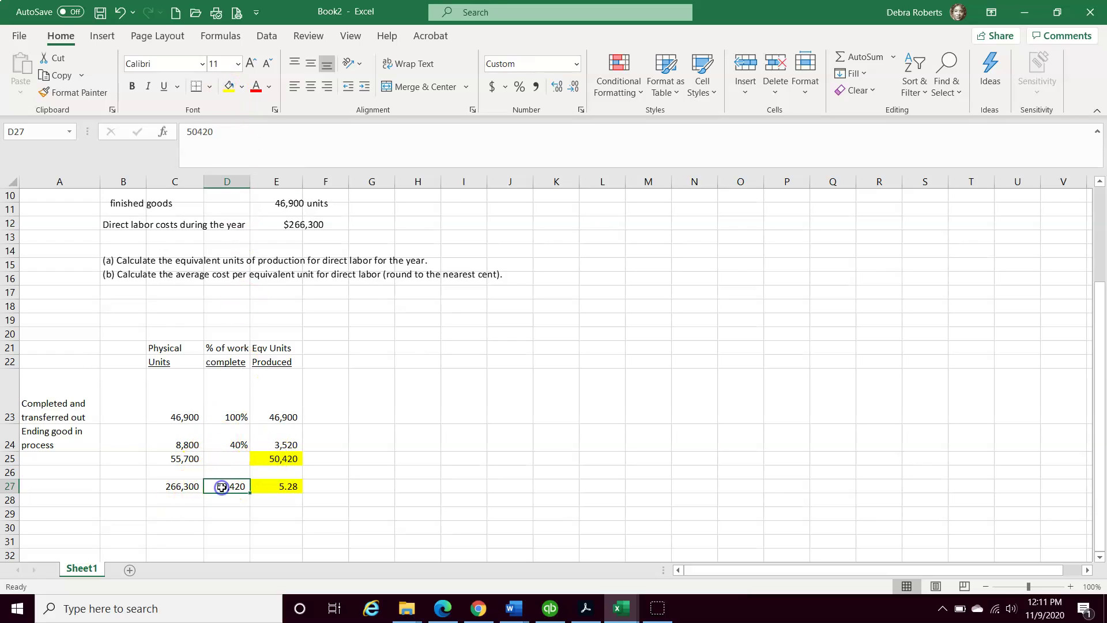
click(229, 87)
click(180, 486)
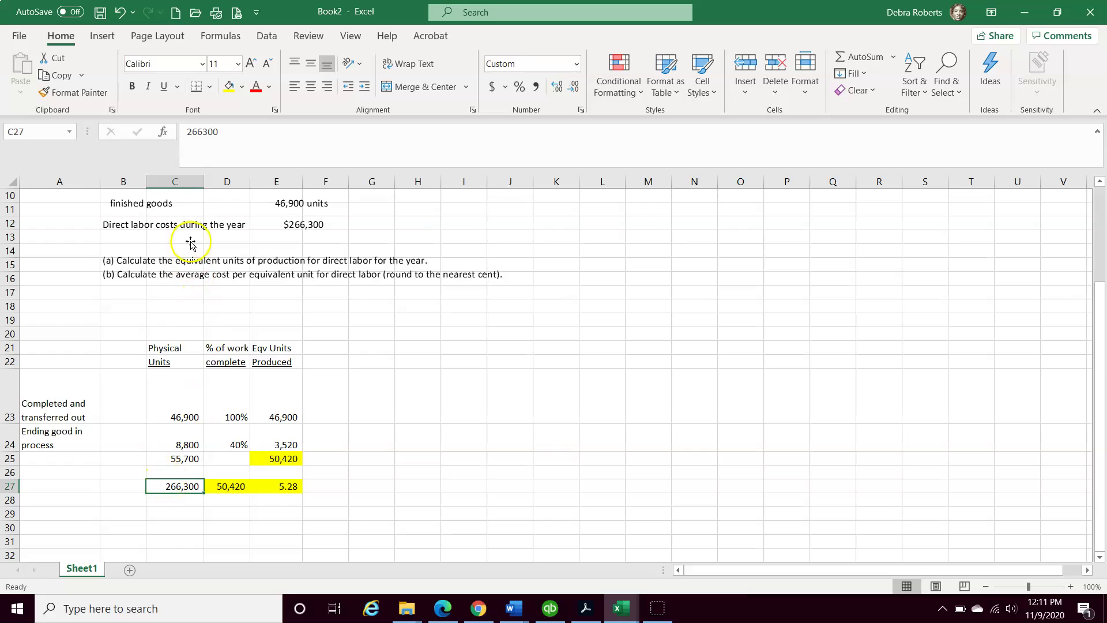
click(243, 94)
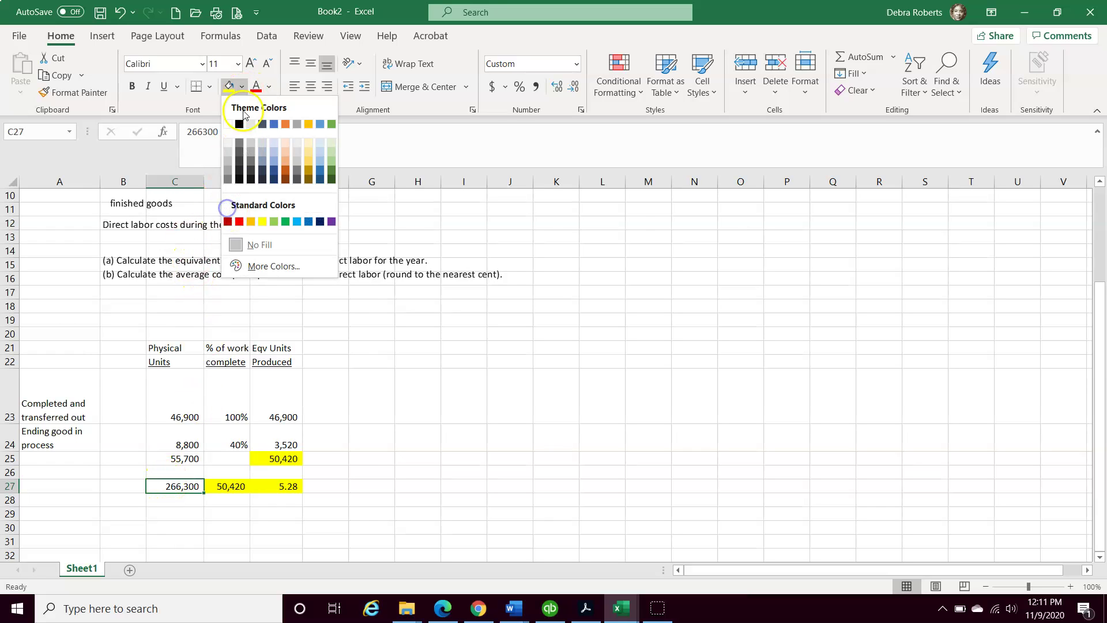
click(331, 170)
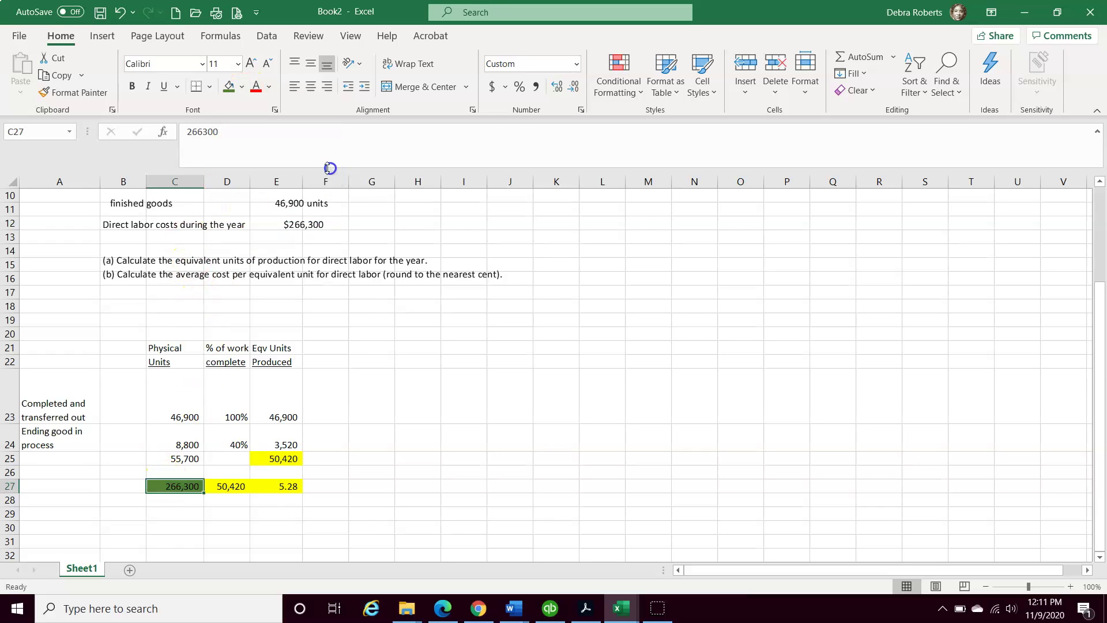
click(136, 512)
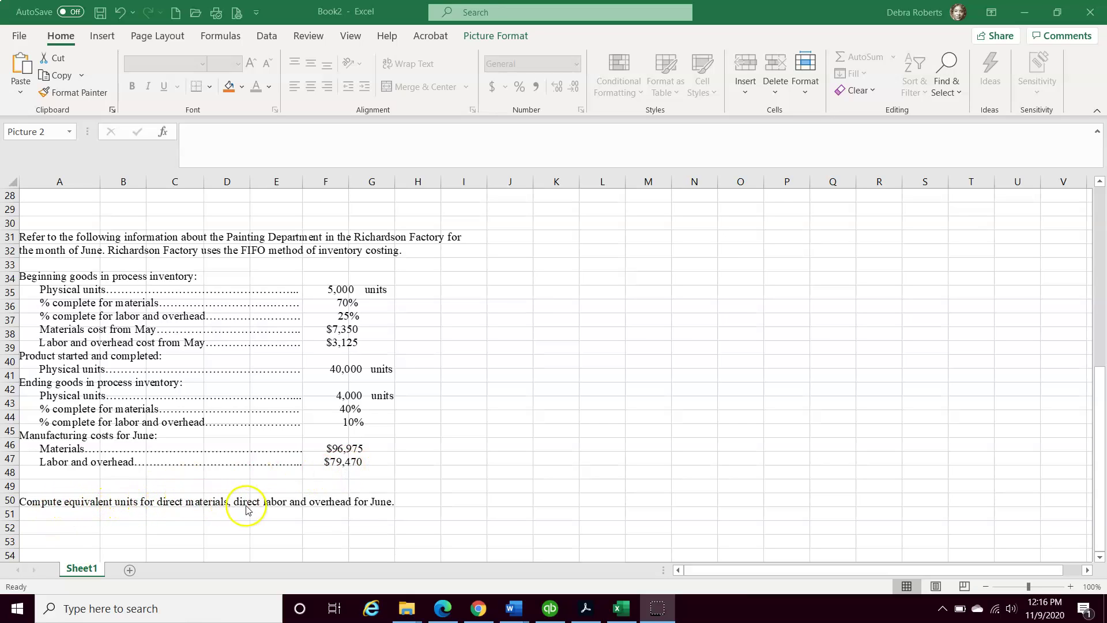
Copy the table range A21:E24, headings plus the first two rows, to the clipboard.
scroll(315, 513, down, 1)
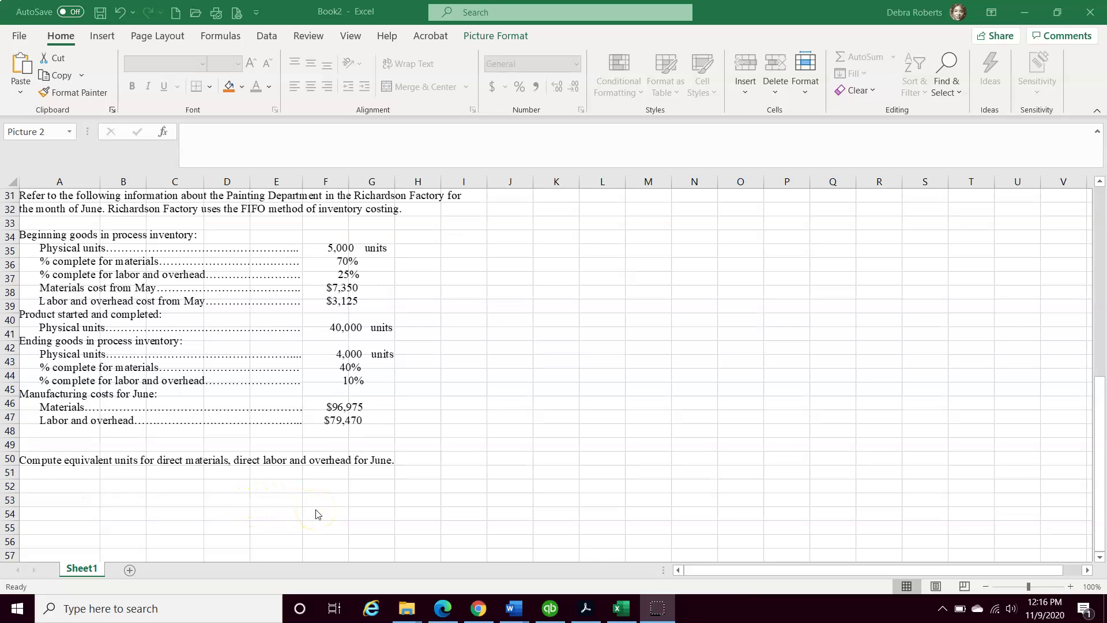
scroll(310, 515, down, 1)
scroll(308, 515, up, 1)
scroll(303, 513, up, 2)
scroll(294, 510, up, 3)
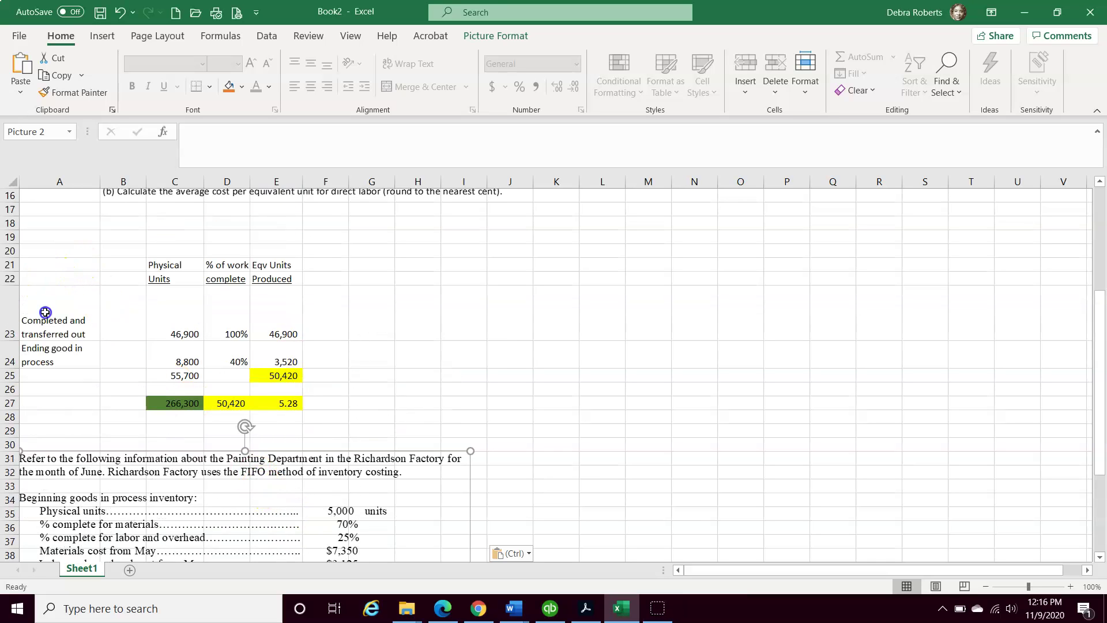
drag(54, 276, 73, 353)
click(45, 264)
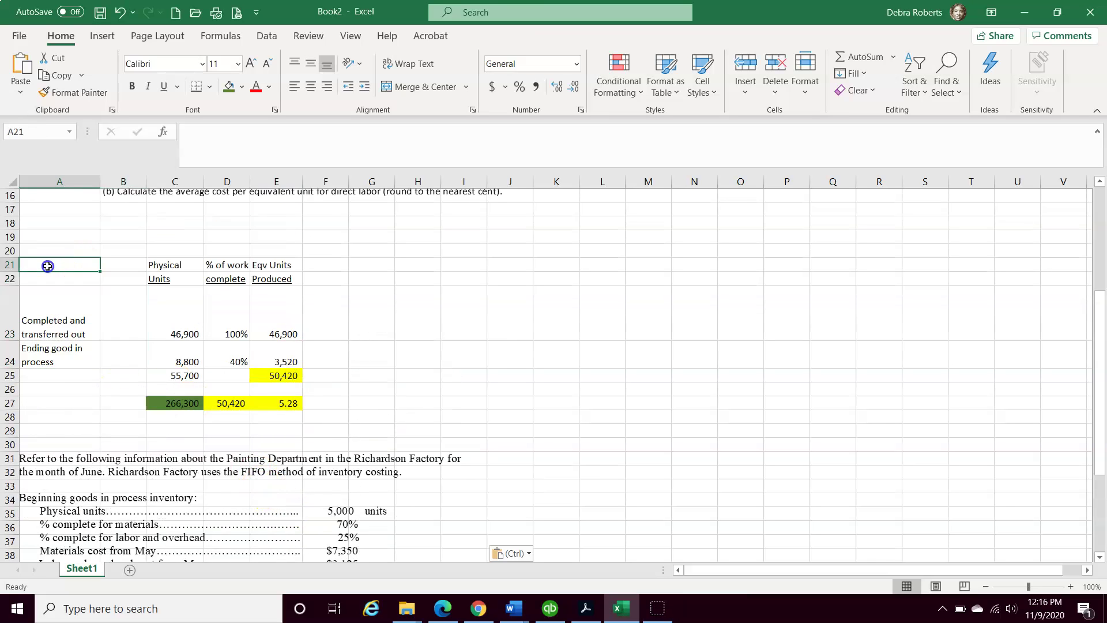
drag(46, 270, 279, 367)
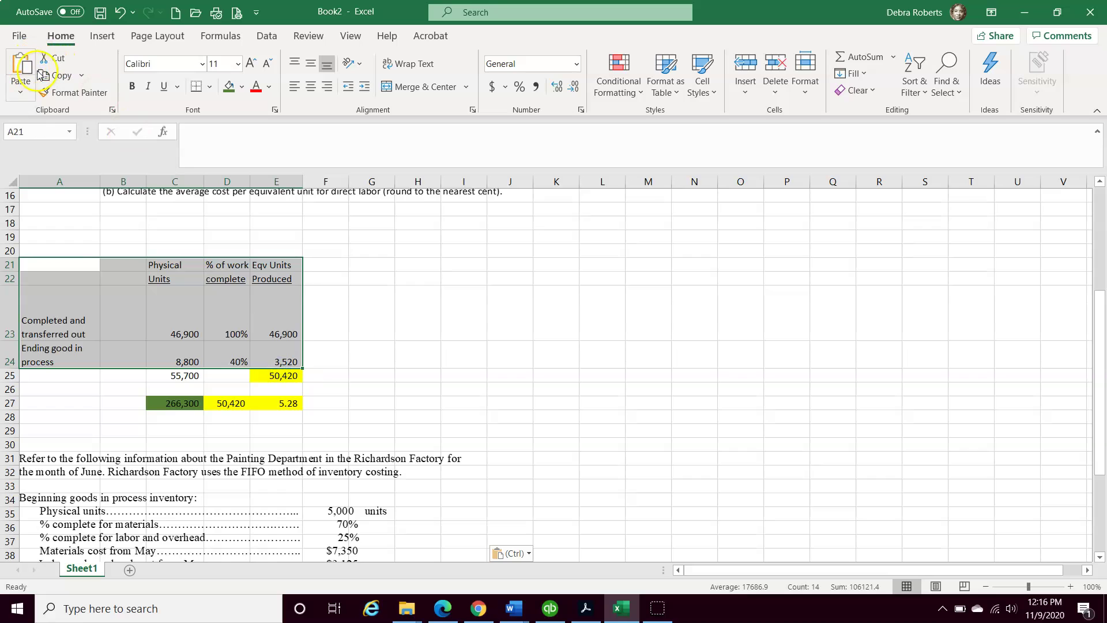
click(54, 75)
scroll(121, 466, down, 7)
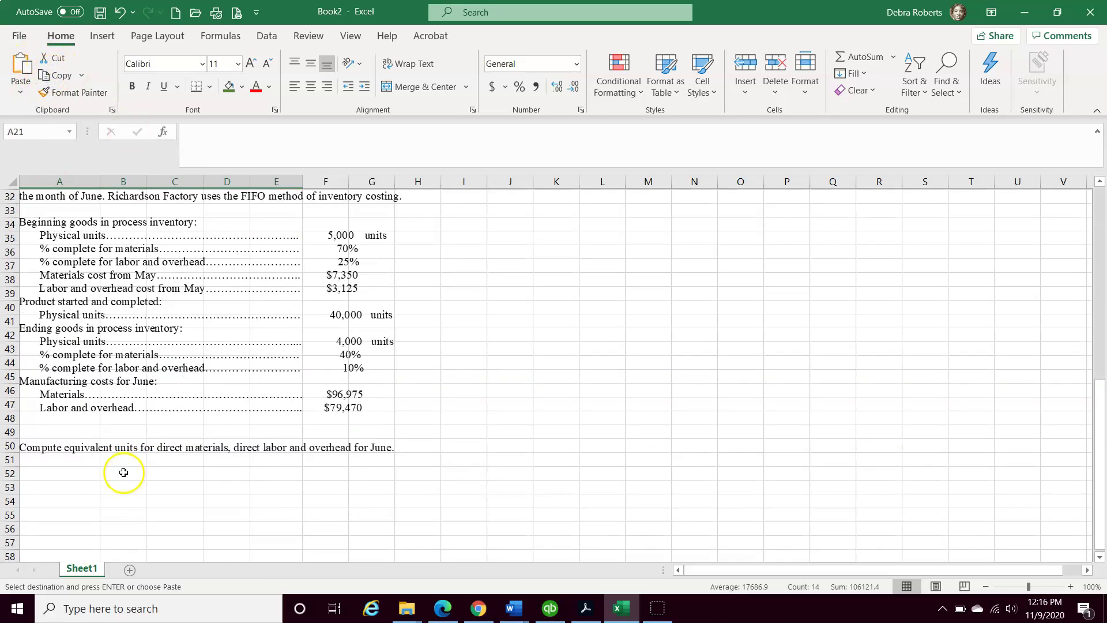
Paste the copied equivalent-units table at A54 and end copy mode.
click(58, 426)
scroll(115, 429, up, 7)
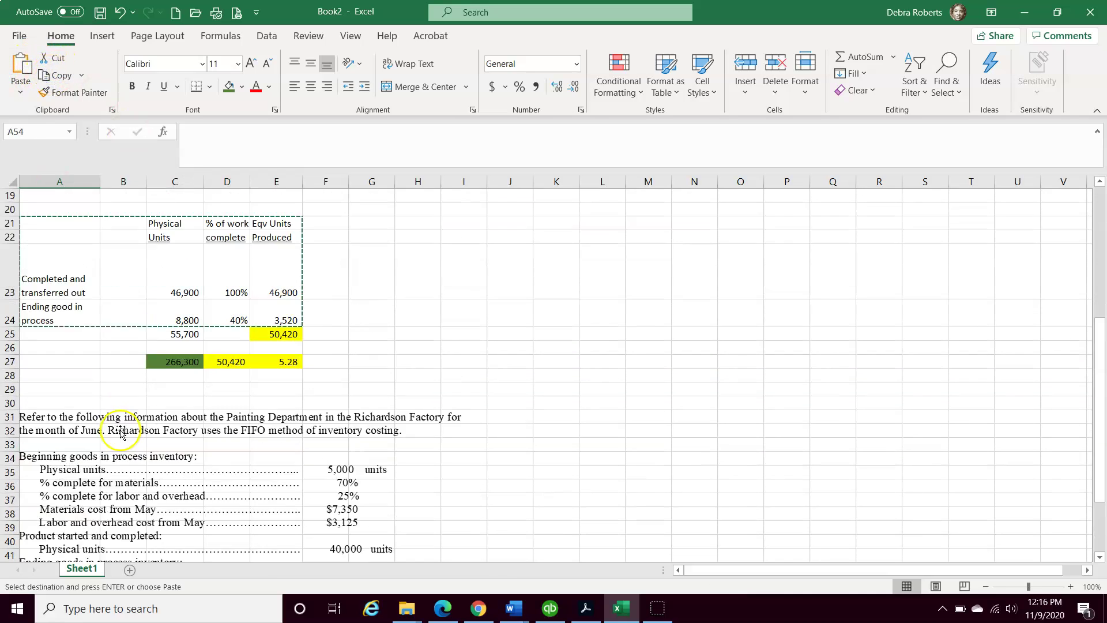
scroll(115, 432, down, 5)
scroll(115, 434, down, 1)
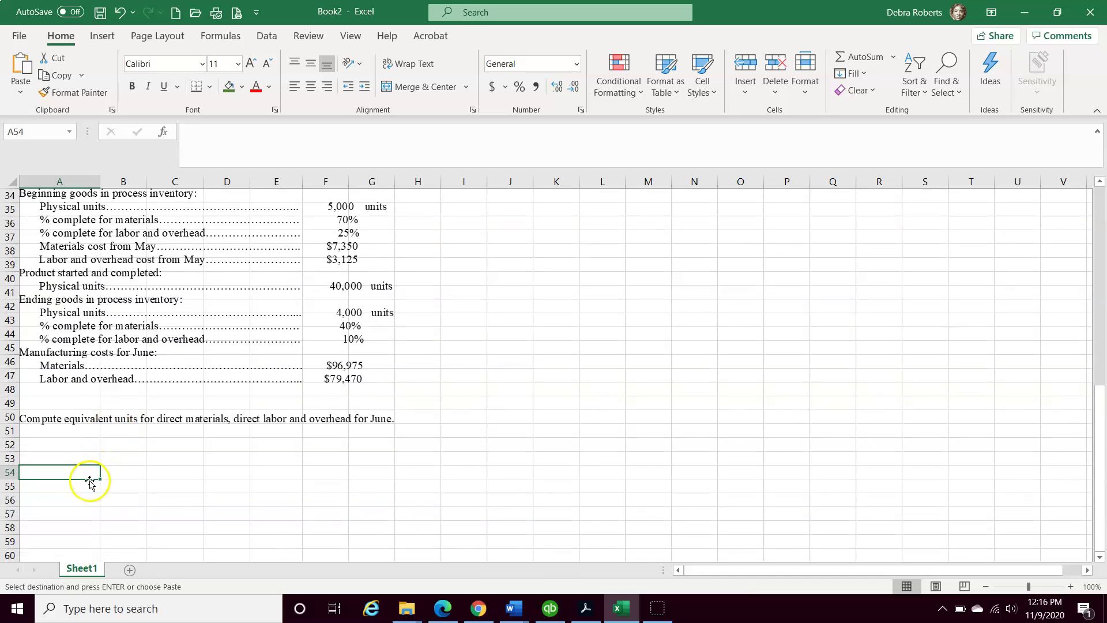
key(ctrl+v)
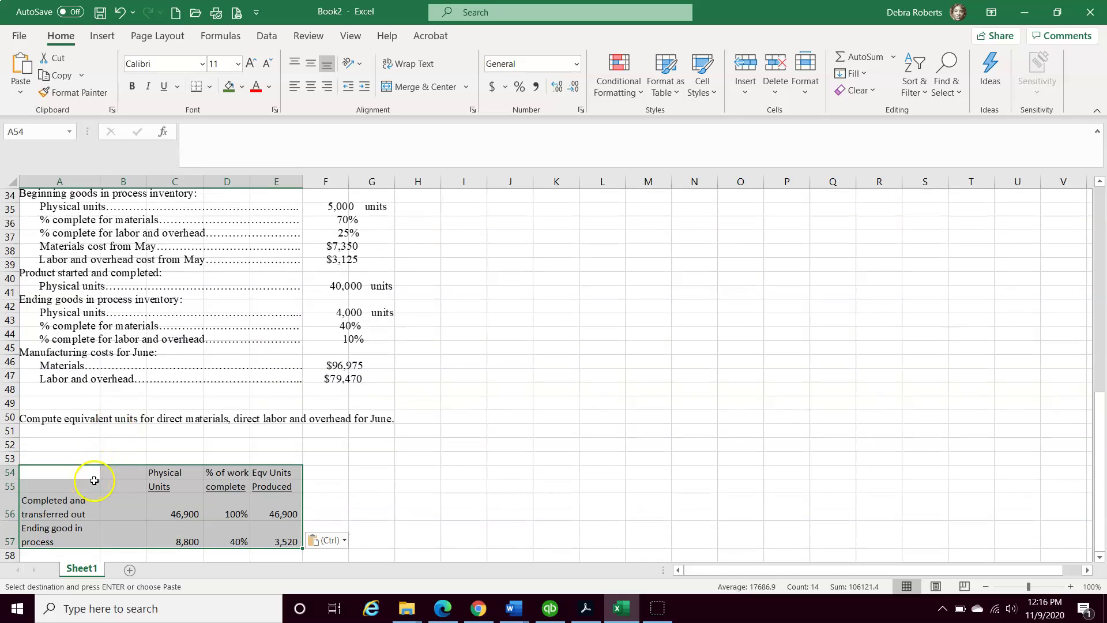
scroll(75, 480, up, 3)
scroll(73, 480, up, 2)
scroll(74, 470, down, 3)
key(Escape)
scroll(74, 474, down, 4)
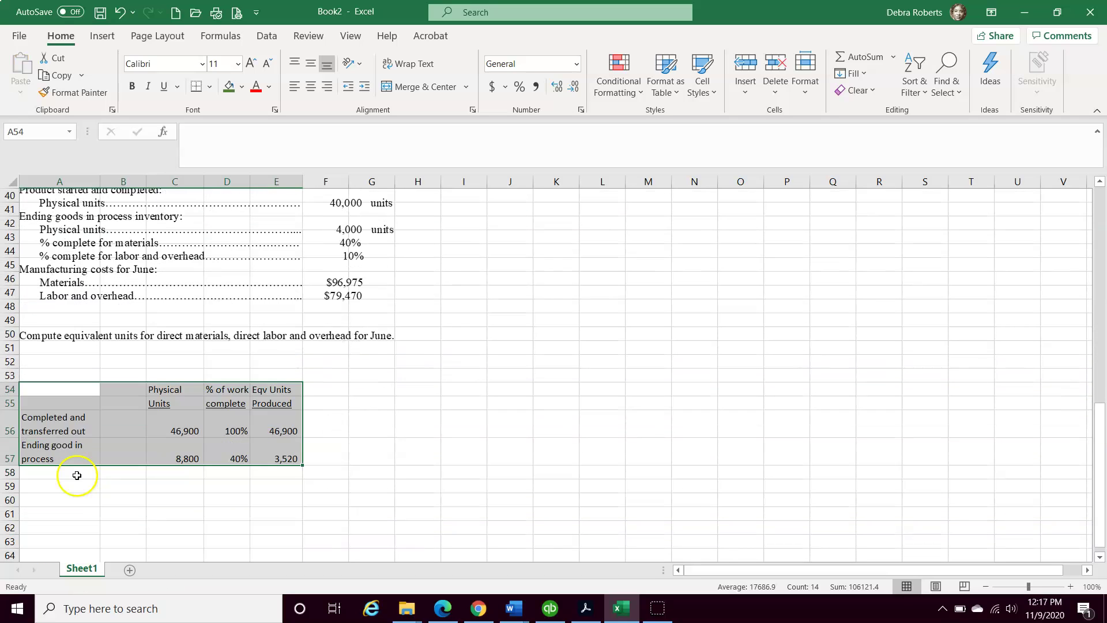
click(75, 427)
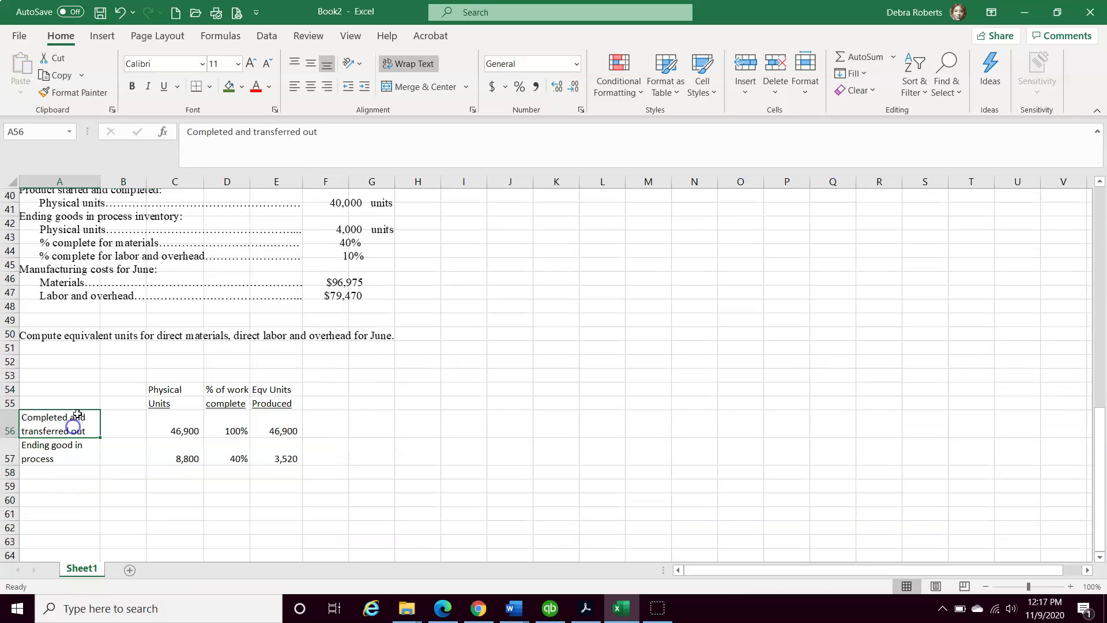
Relabel rows as Beg Goods in process, Goods started and completed, Ending good in process; clear old values.
click(18, 606)
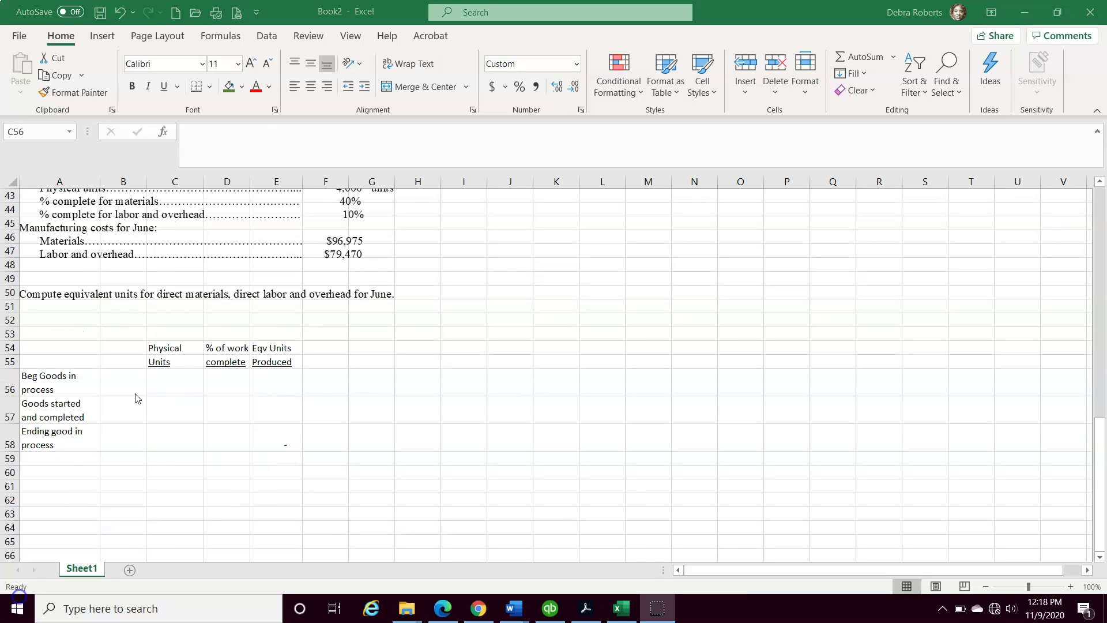
click(166, 394)
click(153, 394)
scroll(153, 396, up, 3)
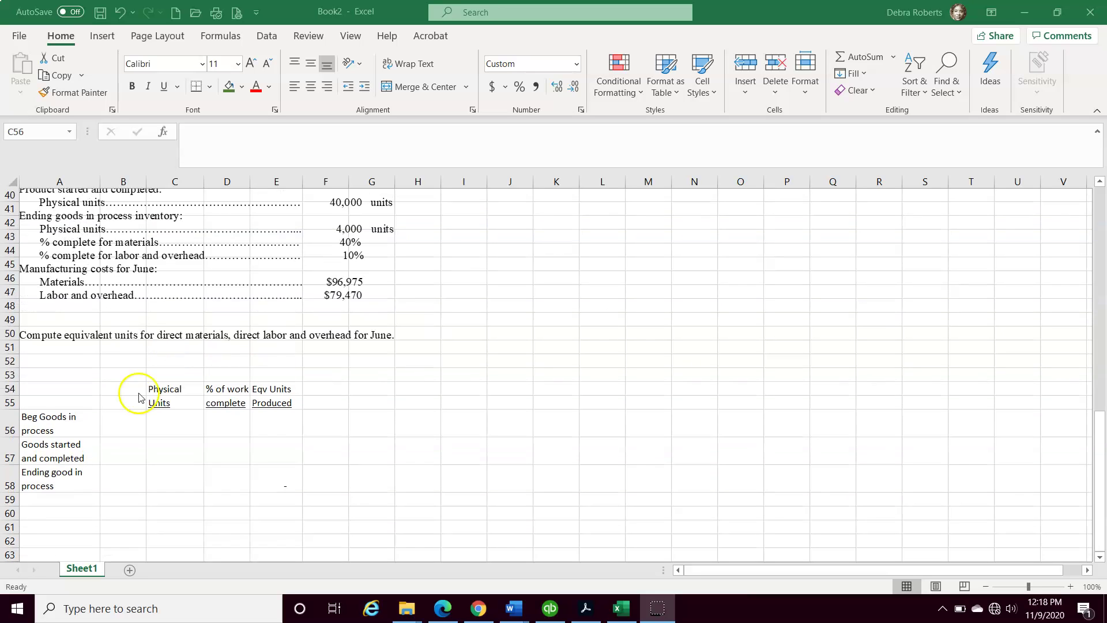
scroll(166, 358, up, 1)
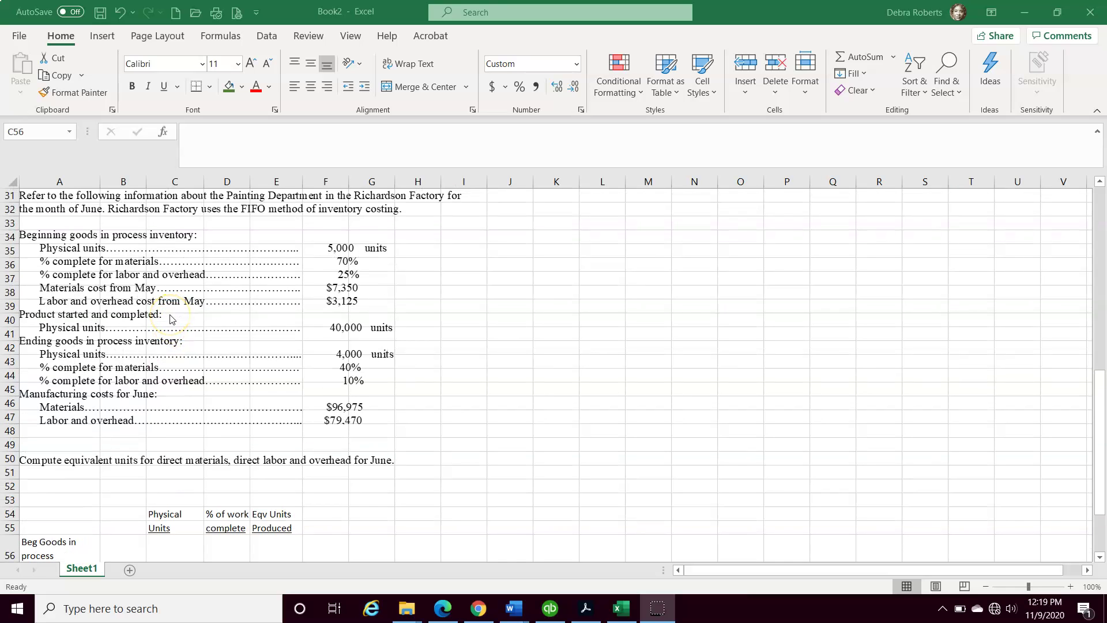
scroll(148, 456, down, 2)
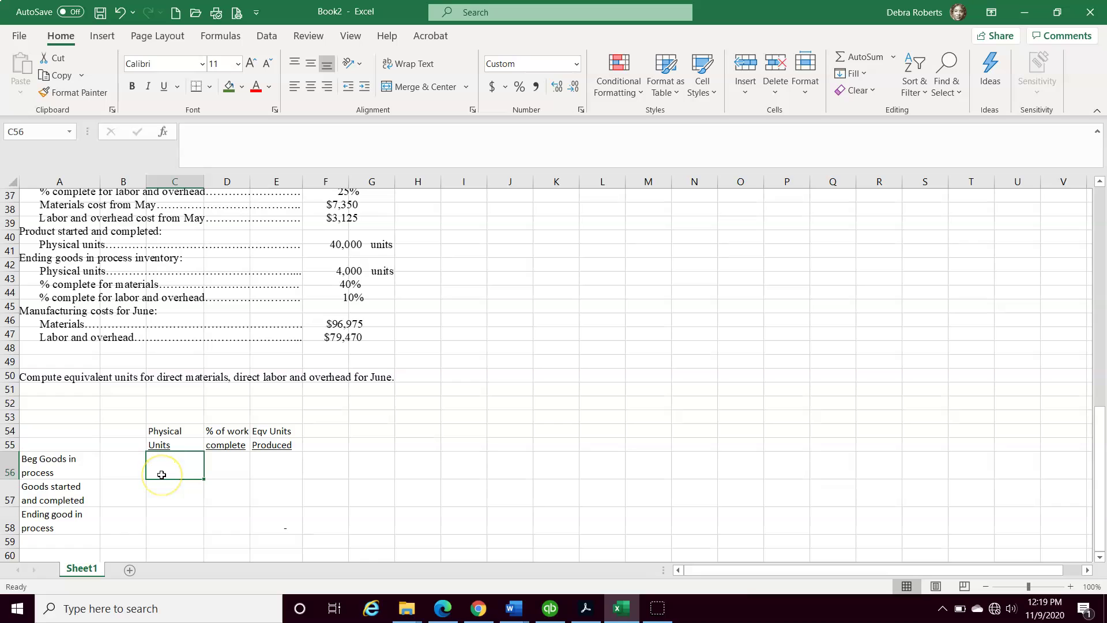
Enter 5,000 physical units for beginning goods in process.
scroll(162, 474, up, 3)
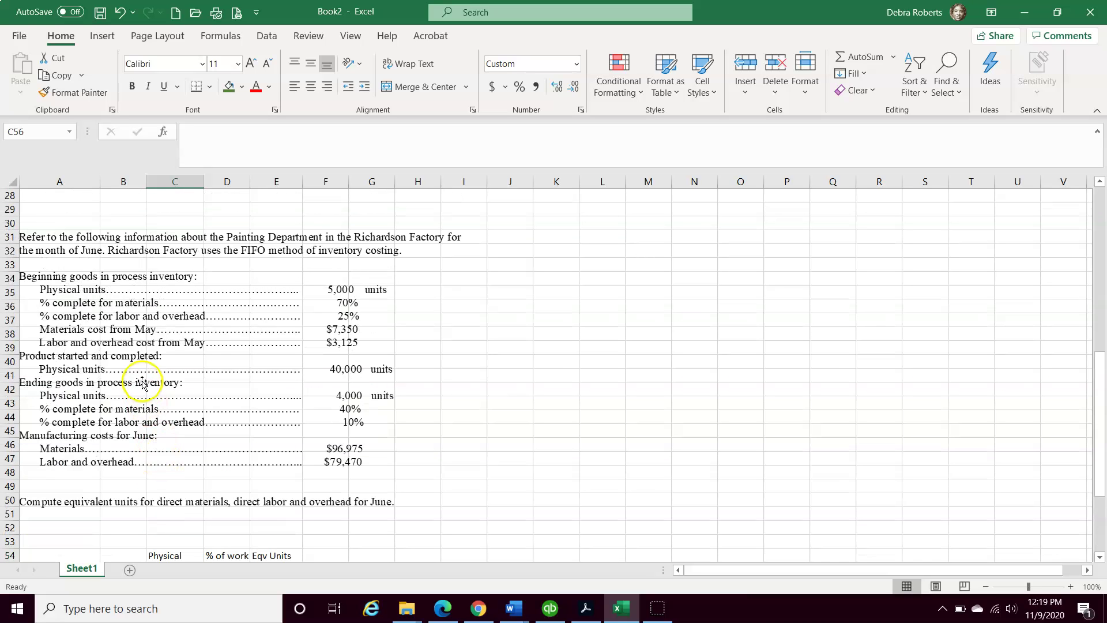
scroll(202, 497, down, 2)
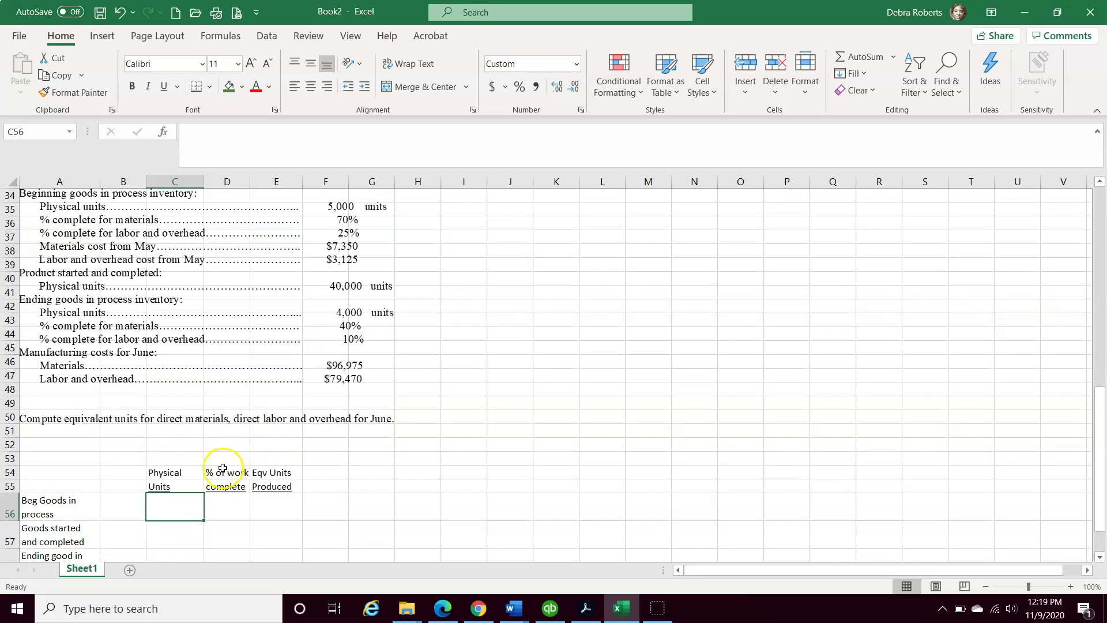
text(5000)
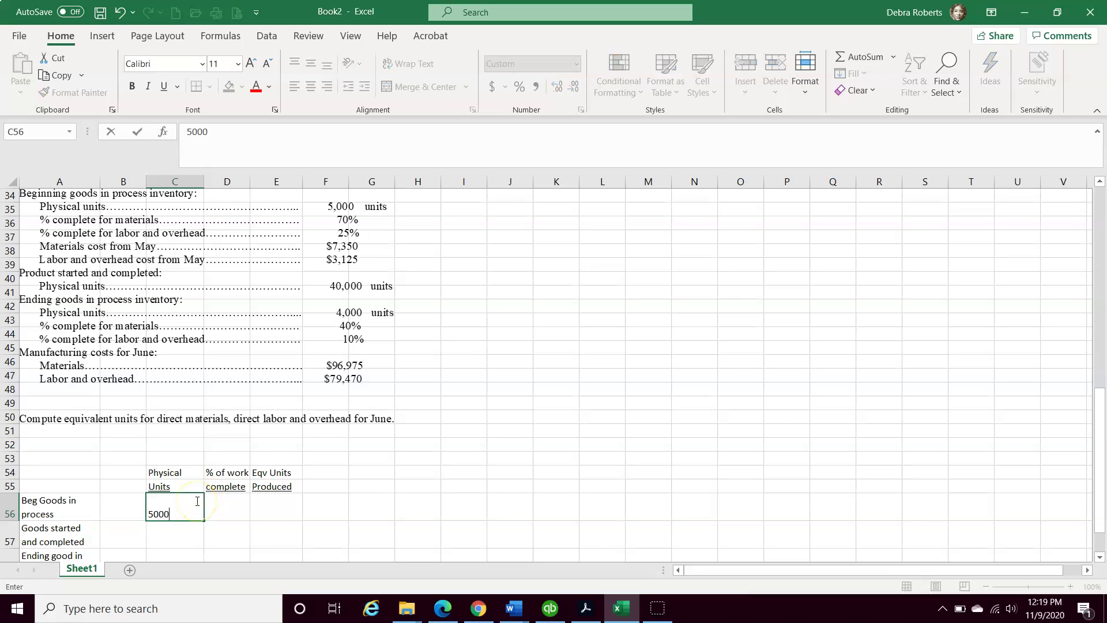
key(Tab)
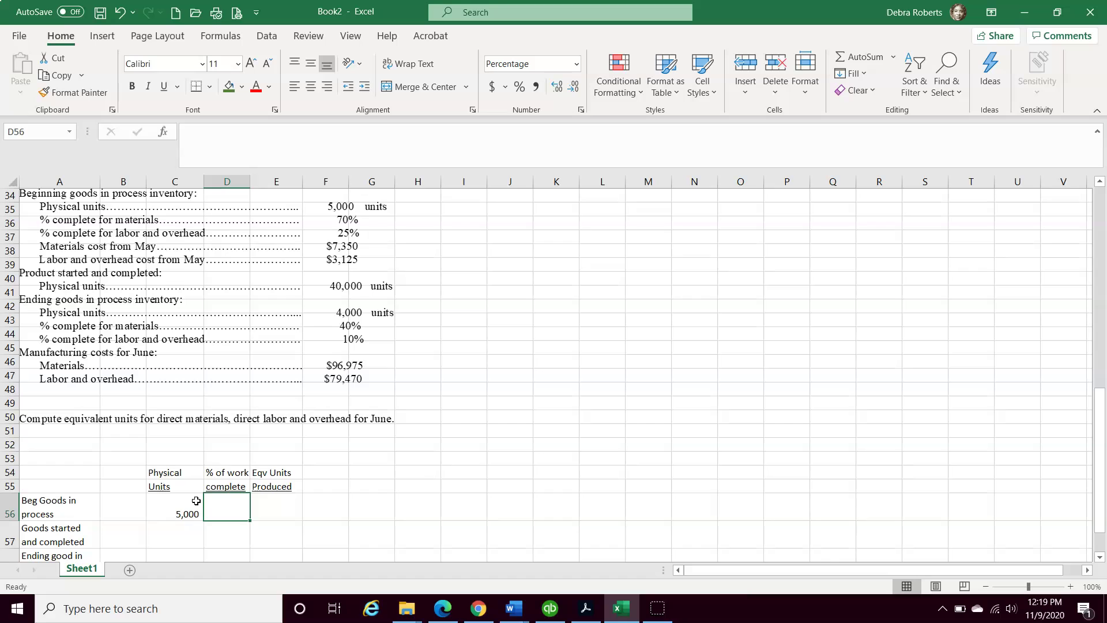
Enter 30% as the percent added for beginning goods in process.
scroll(197, 500, up, 2)
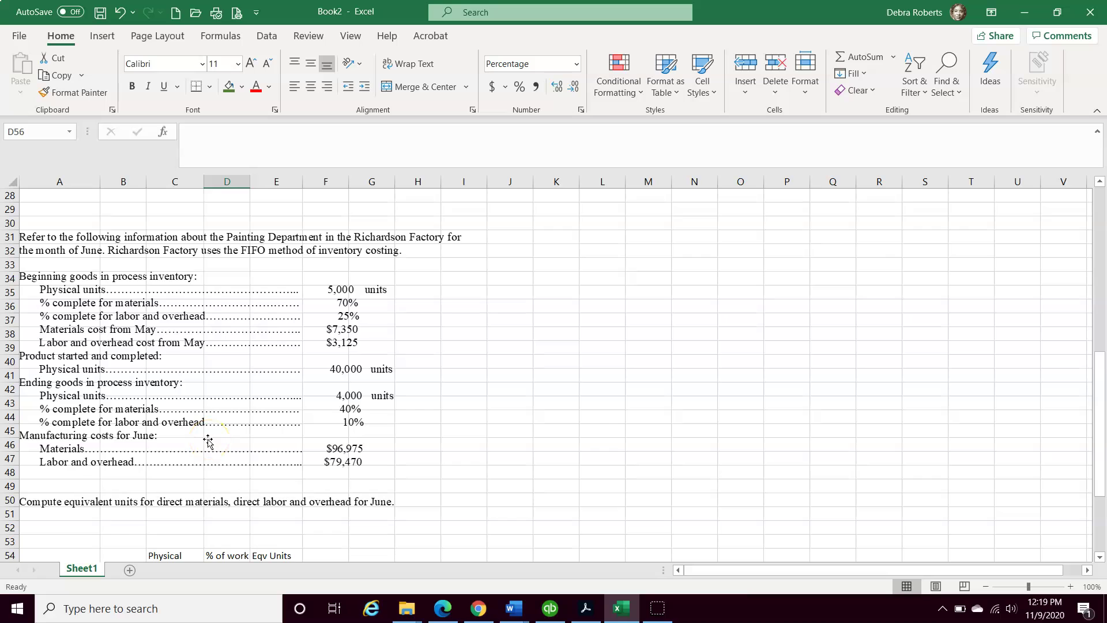
scroll(197, 444, down, 2)
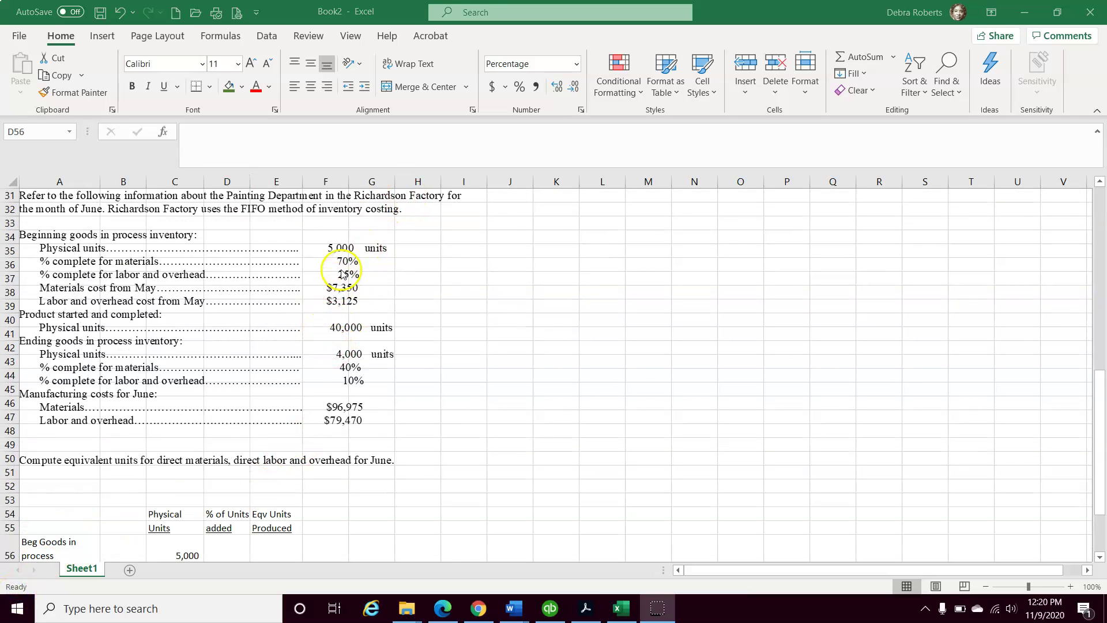
scroll(227, 528, down, 1)
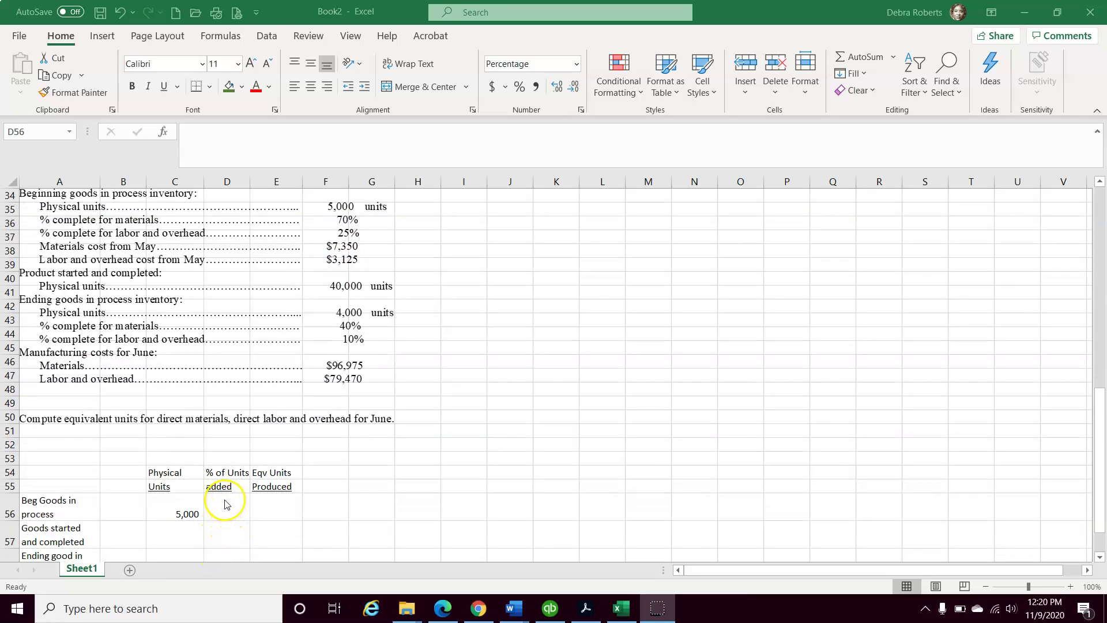
scroll(251, 473, up, 1)
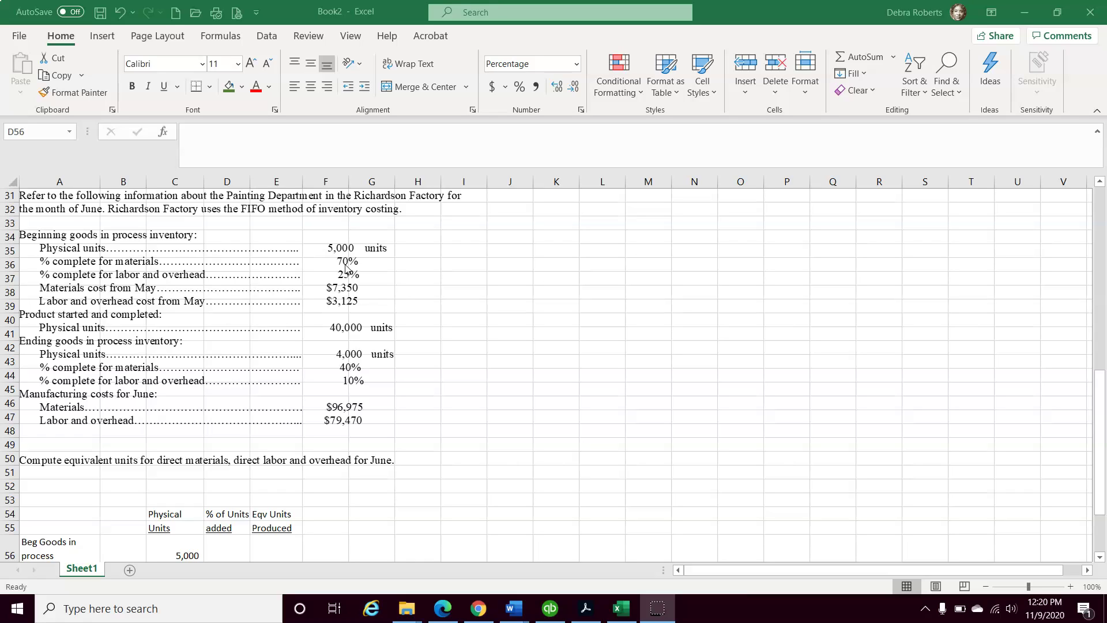
click(221, 543)
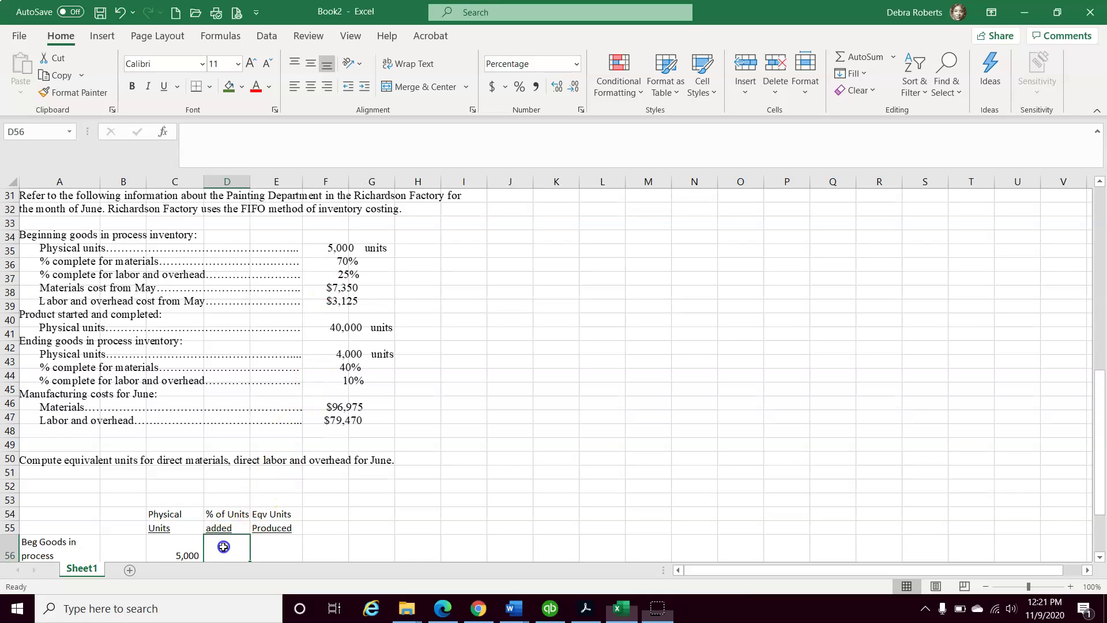
text(30%)
key(Return)
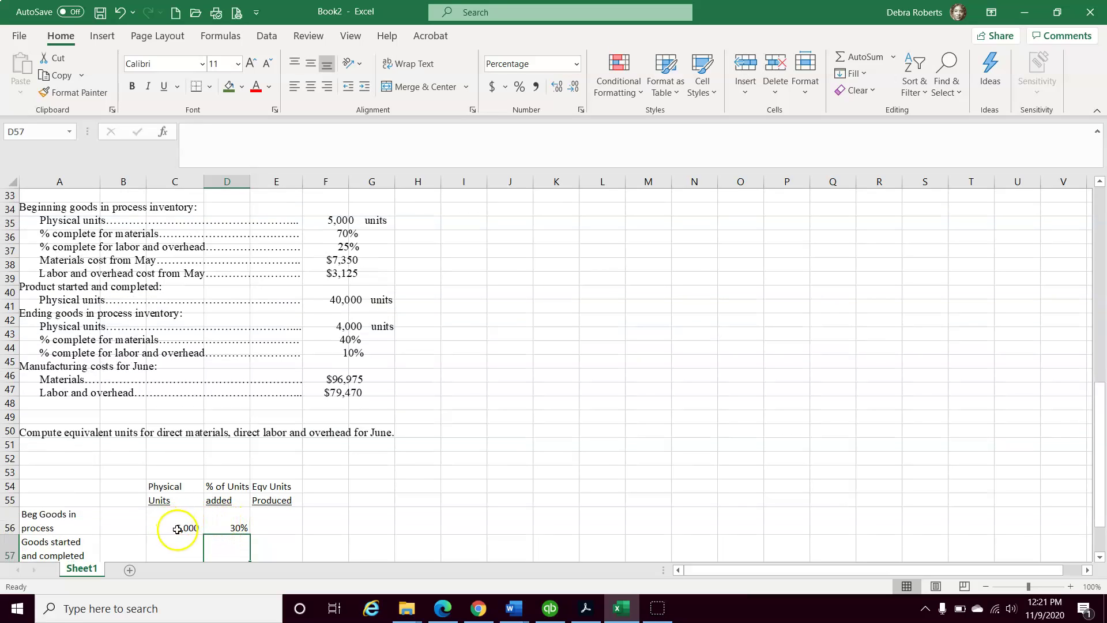
Enter 40,000 units at 100% for goods started and completed.
click(155, 549)
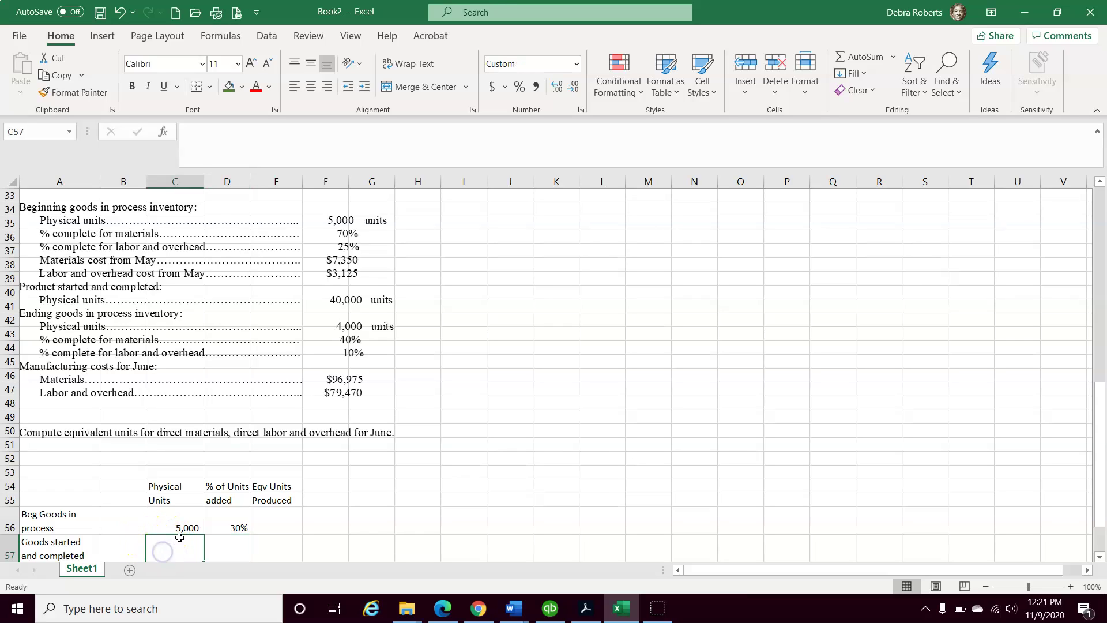
text(40000)
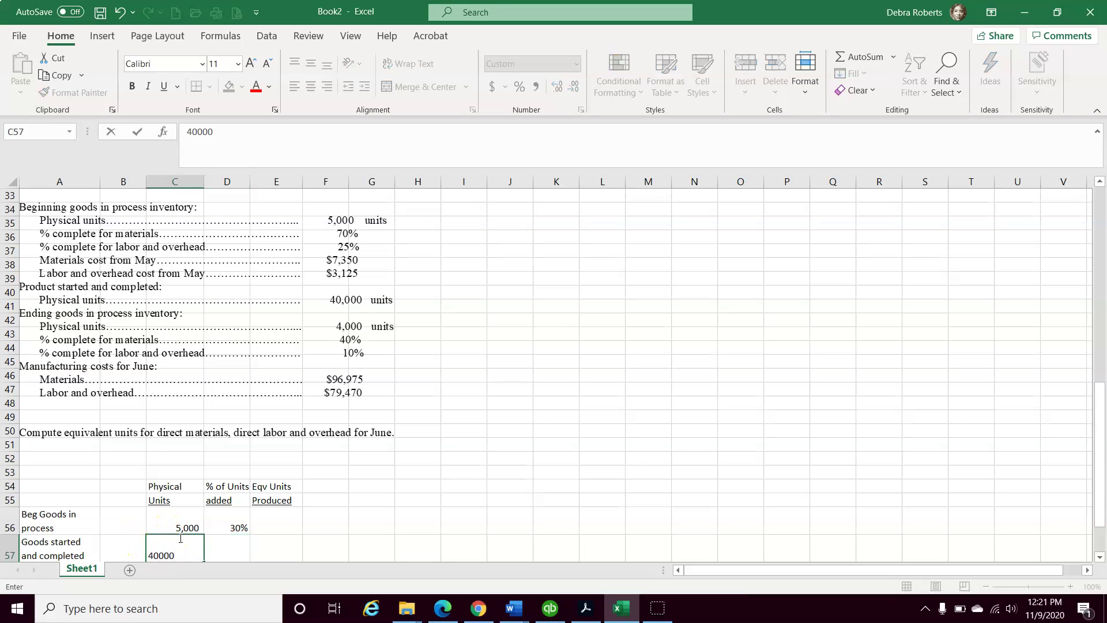
key(Tab)
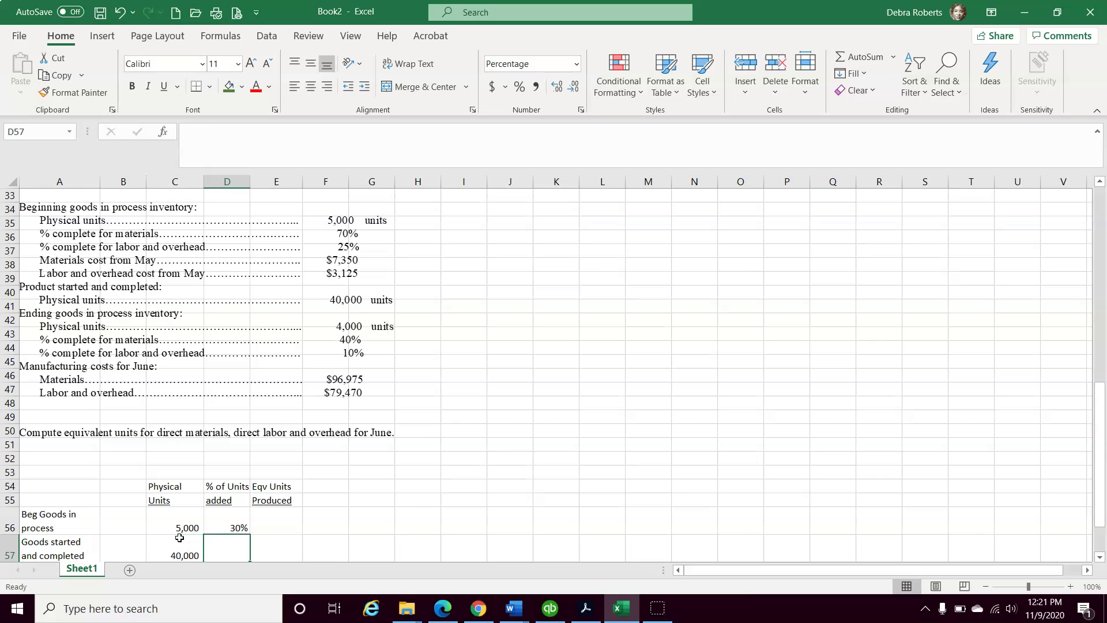
text(100)
key(Return)
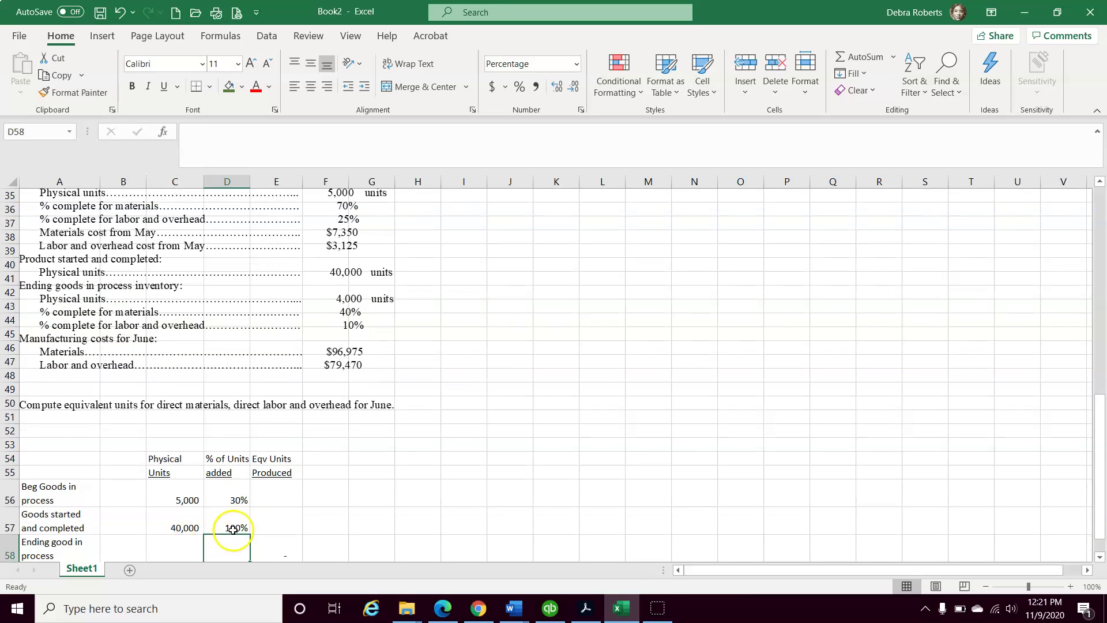
scroll(227, 513, down, 1)
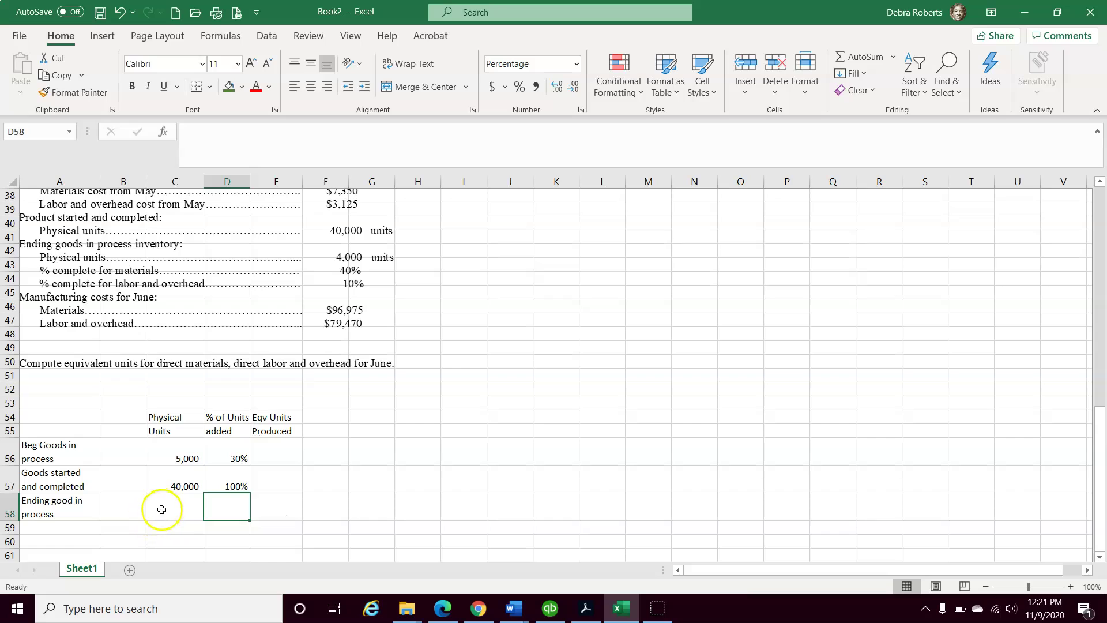
Enter 4,000 units at 40% for ending goods in process.
click(174, 506)
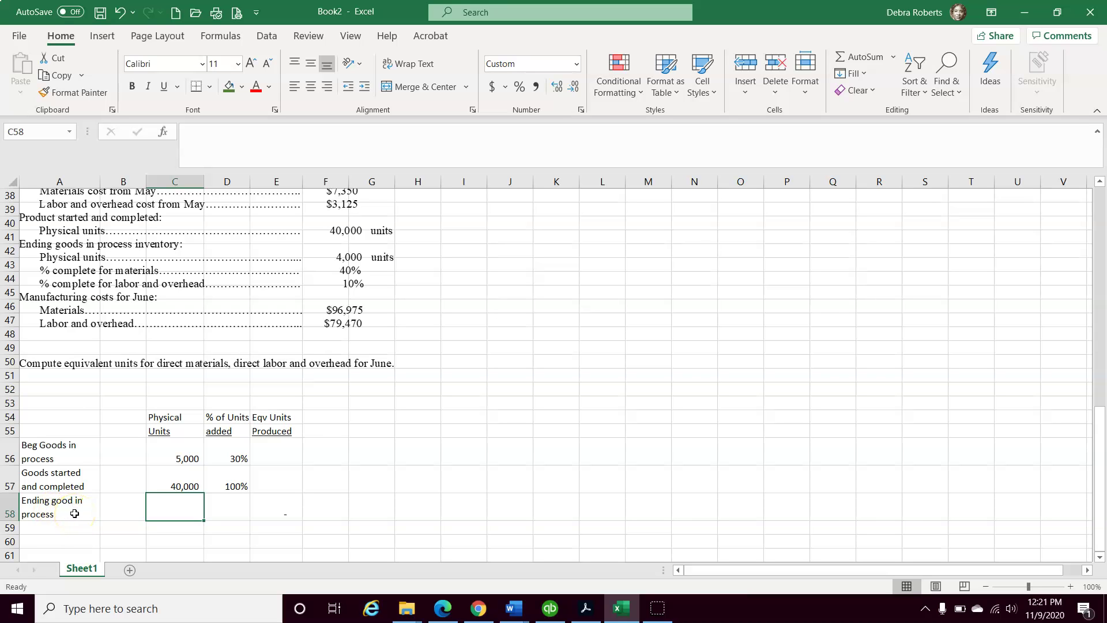
scroll(75, 515, up, 2)
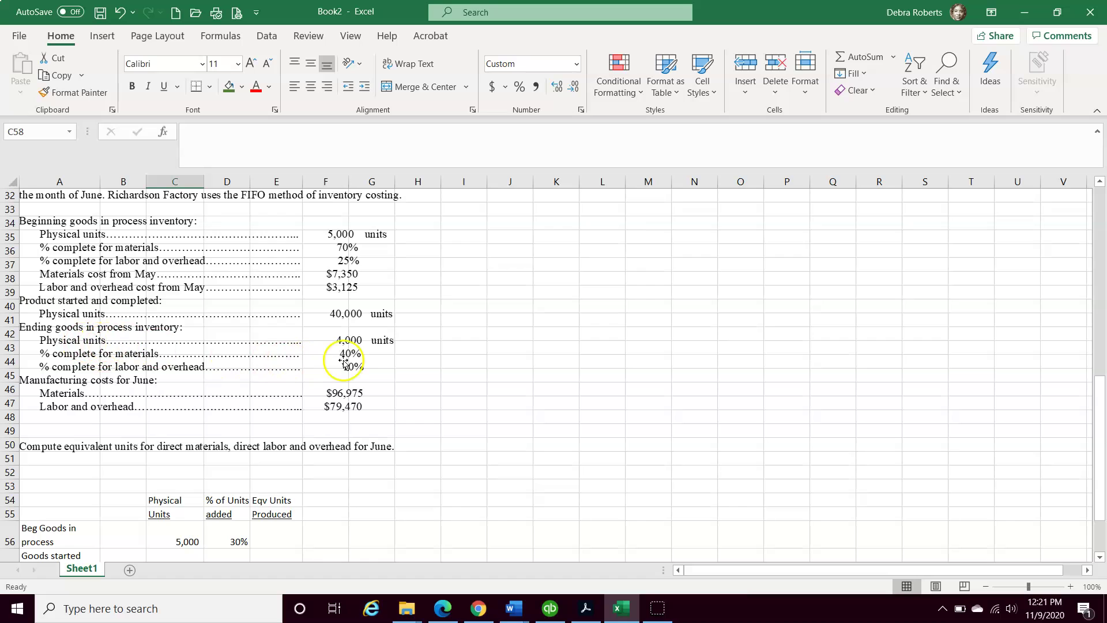
scroll(173, 487, down, 2)
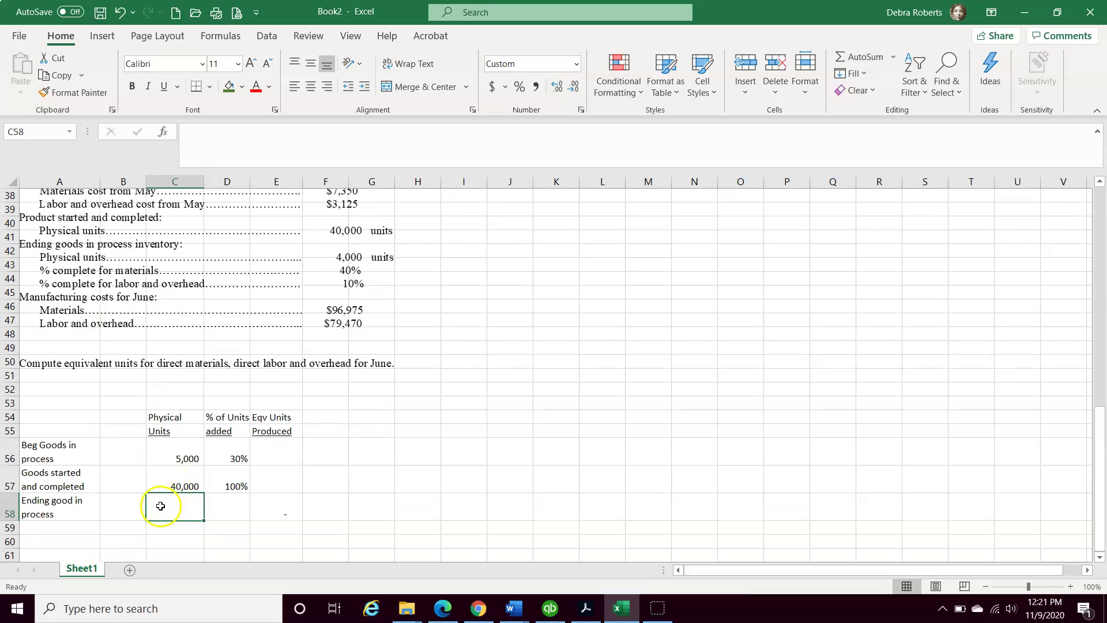
text(000)
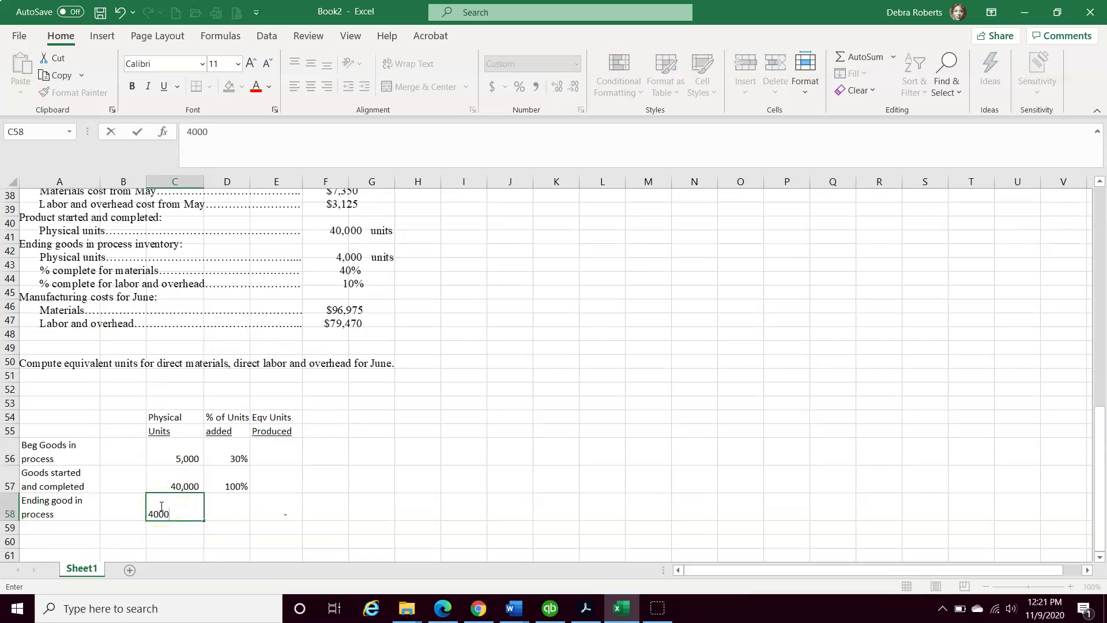
click(219, 511)
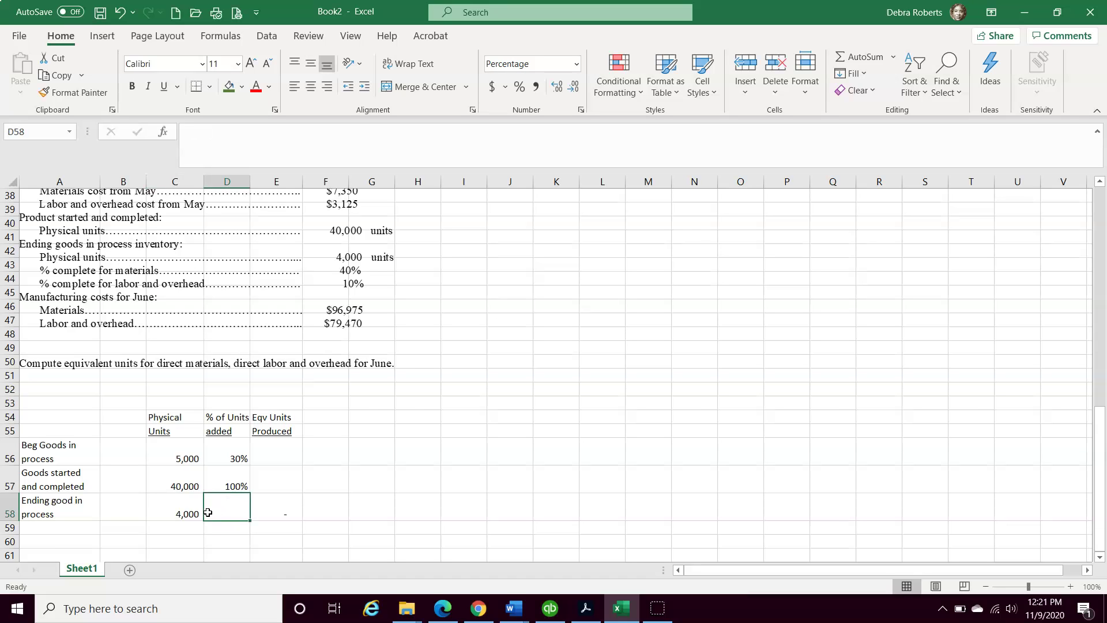
scroll(173, 438, up, 1)
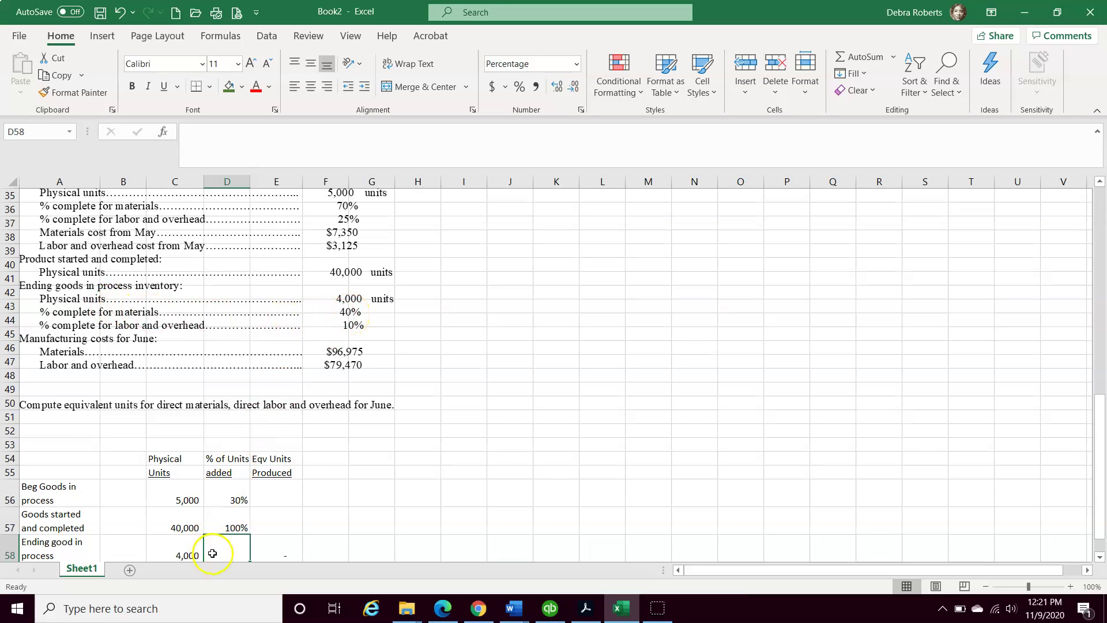
text(40)
click(182, 489)
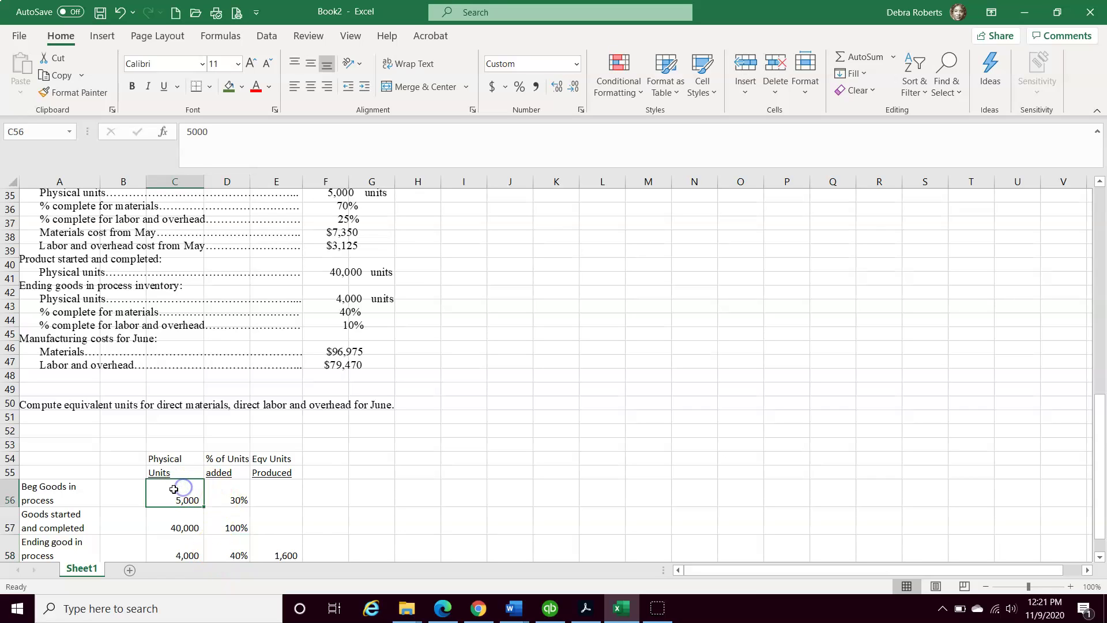
scroll(162, 510, down, 2)
AutoSum the physical units column to a 49,000 total in C59.
click(173, 487)
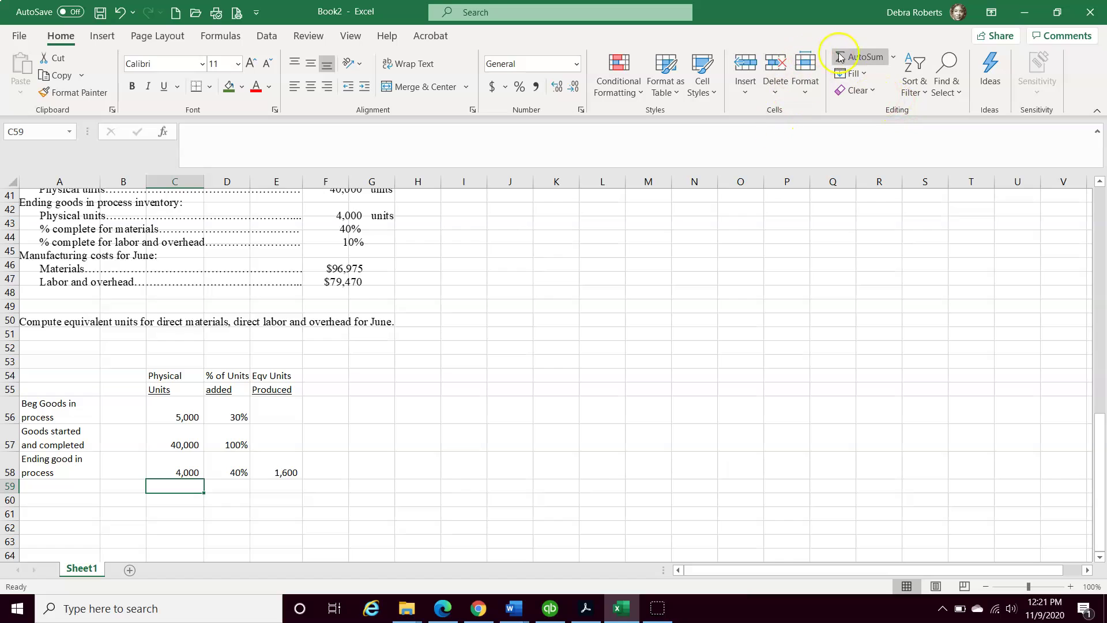
click(856, 57)
click(855, 57)
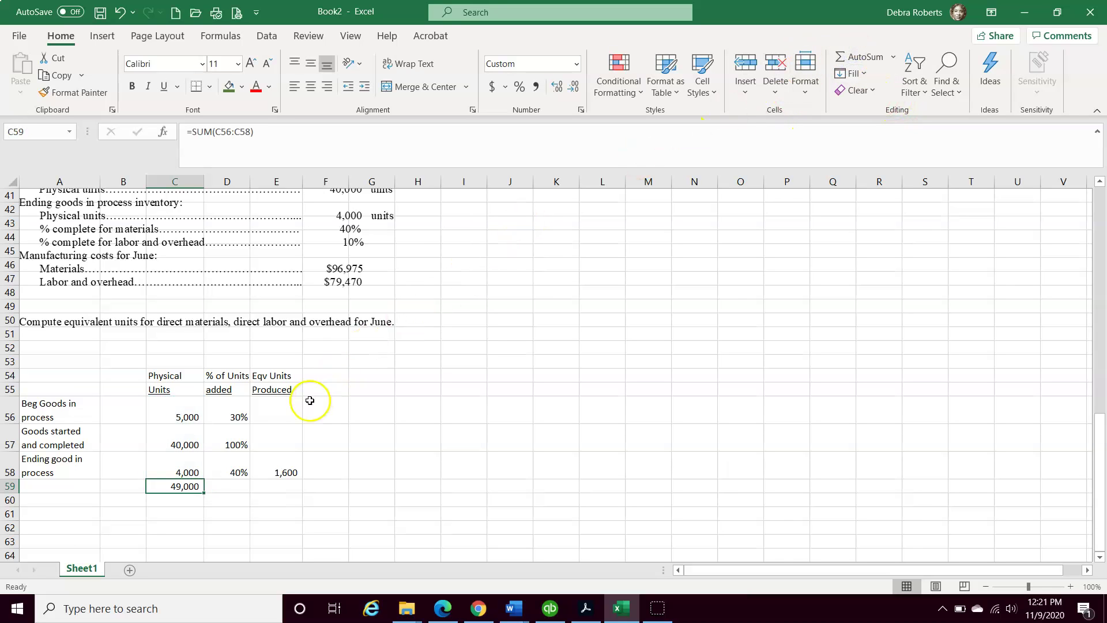
Compute equivalent units with =C56*D56 in E56 and copy it to E57.
click(281, 420)
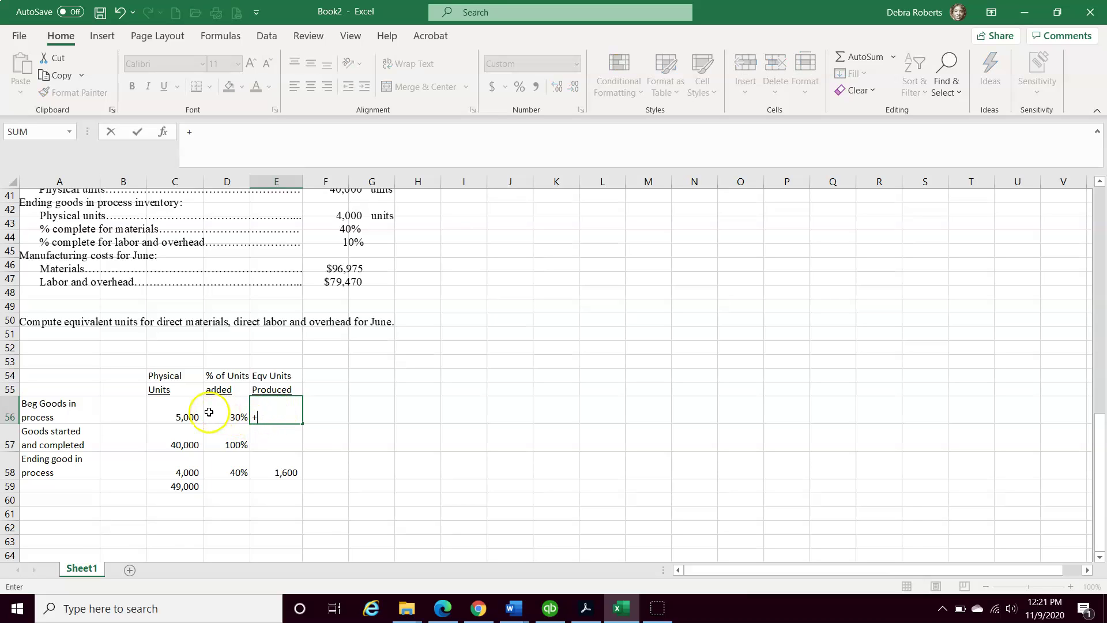
text(+)
click(190, 417)
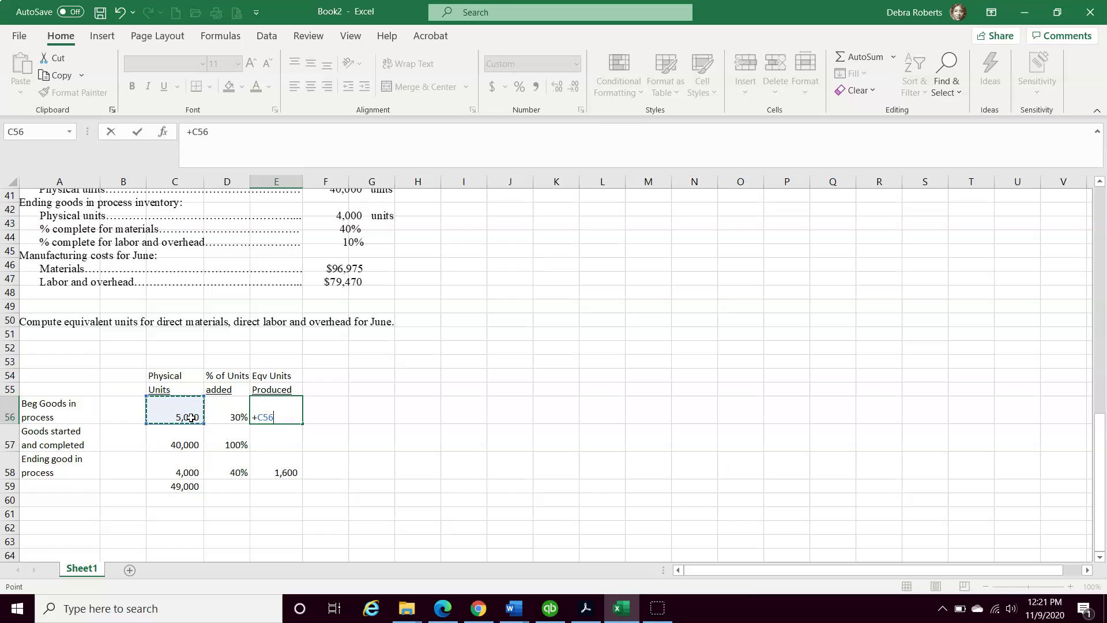
text(*)
key(Left)
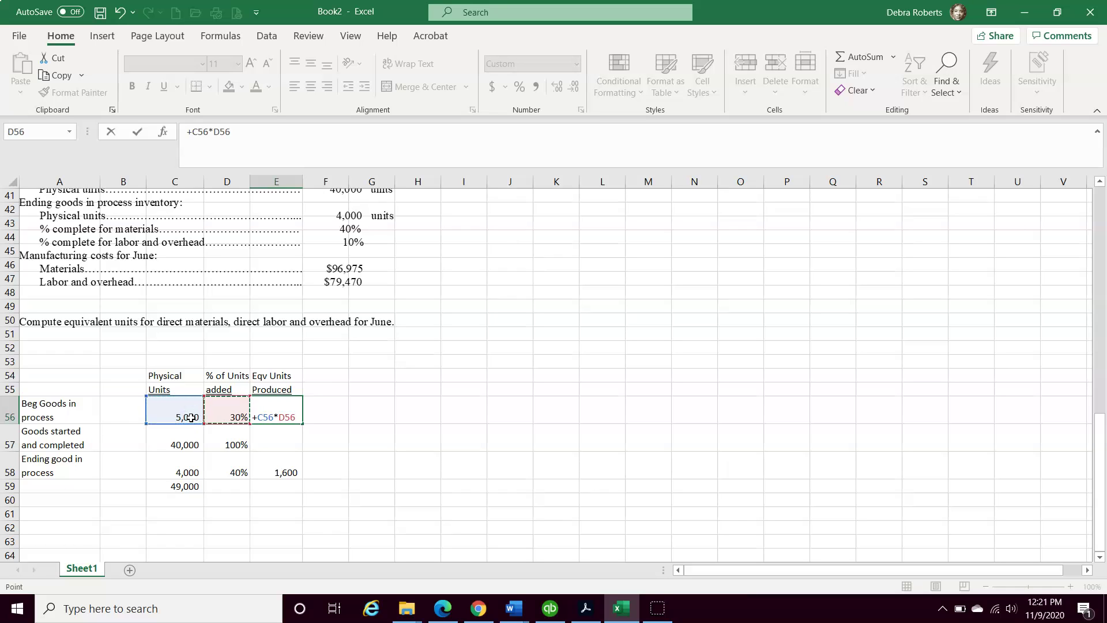
key(Return)
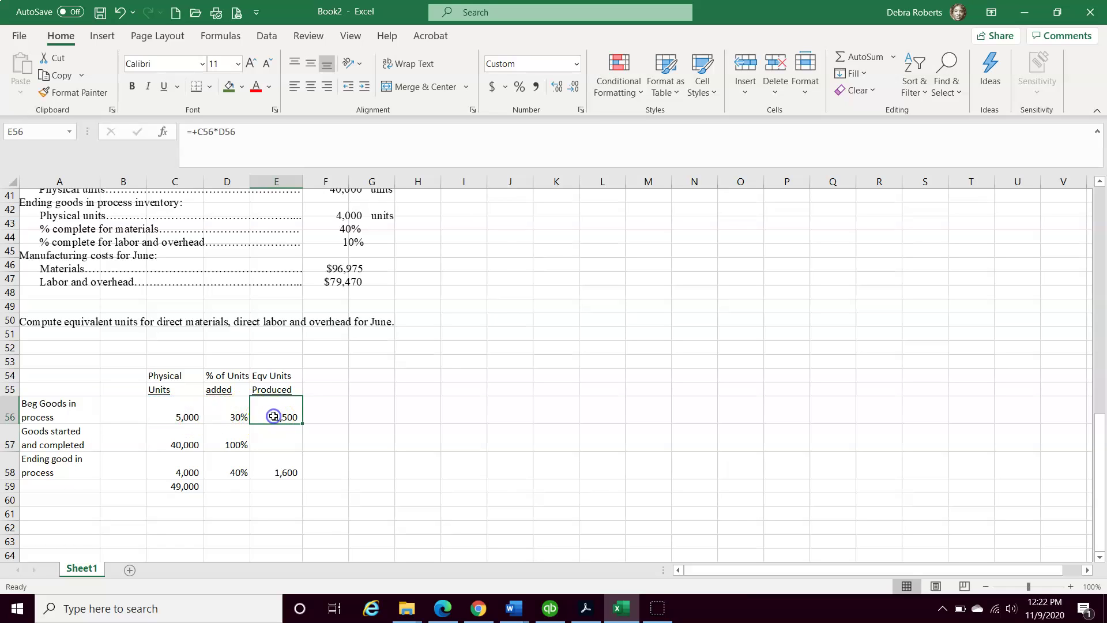
key(ctrl+c)
key(Down)
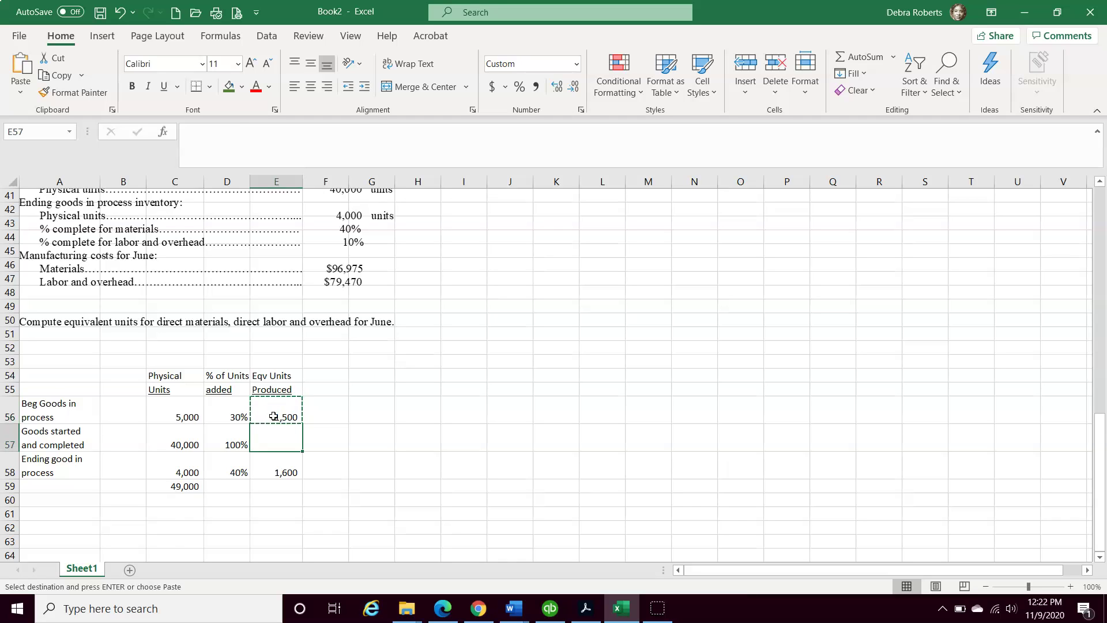
key(Return)
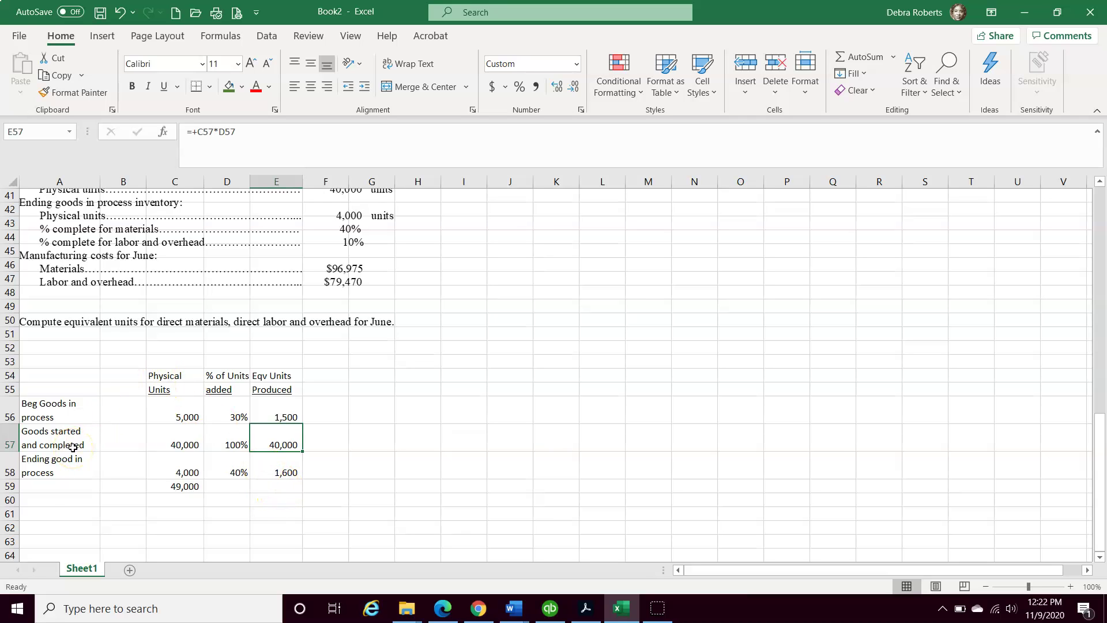
scroll(72, 446, up, 3)
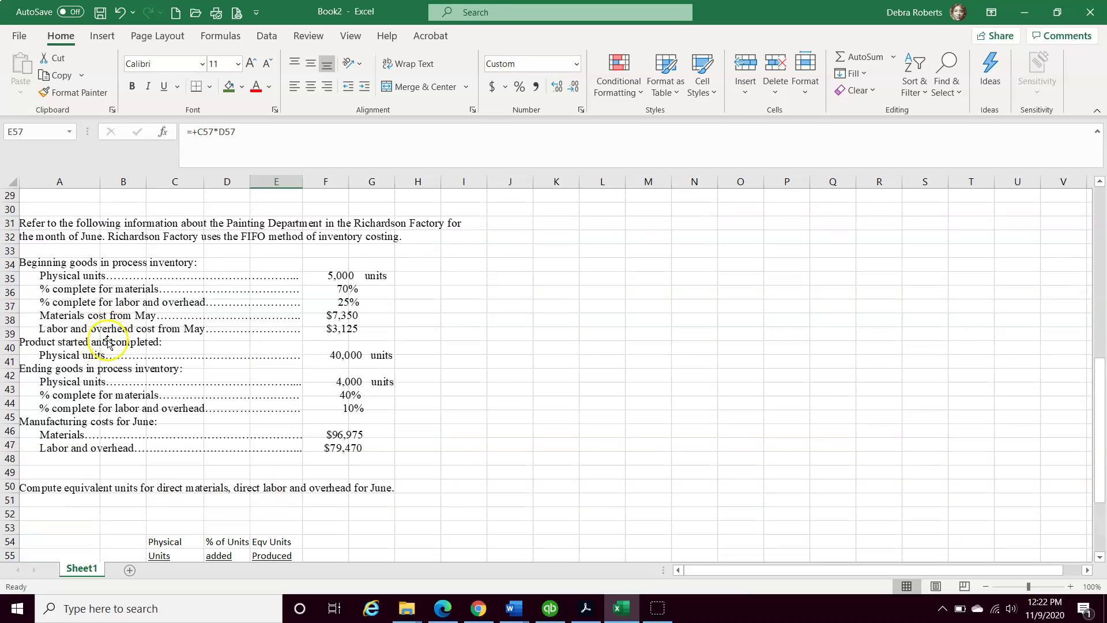
scroll(107, 341, down, 3)
AutoSum equivalent units to 43,100 in E59 and fill that cell dark blue.
click(288, 485)
click(167, 483)
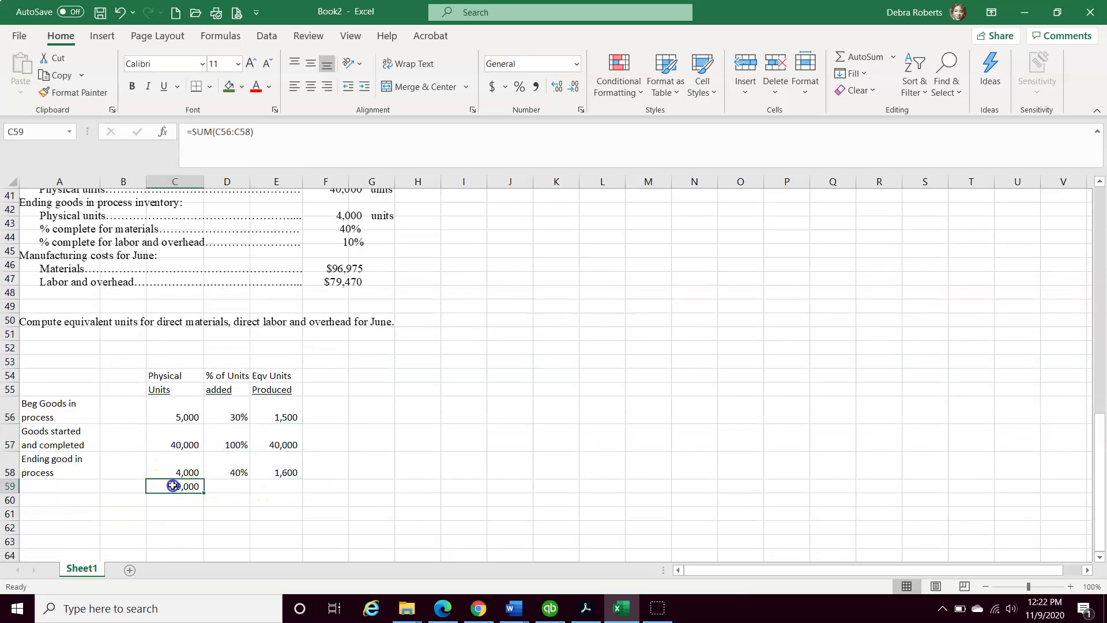
click(290, 483)
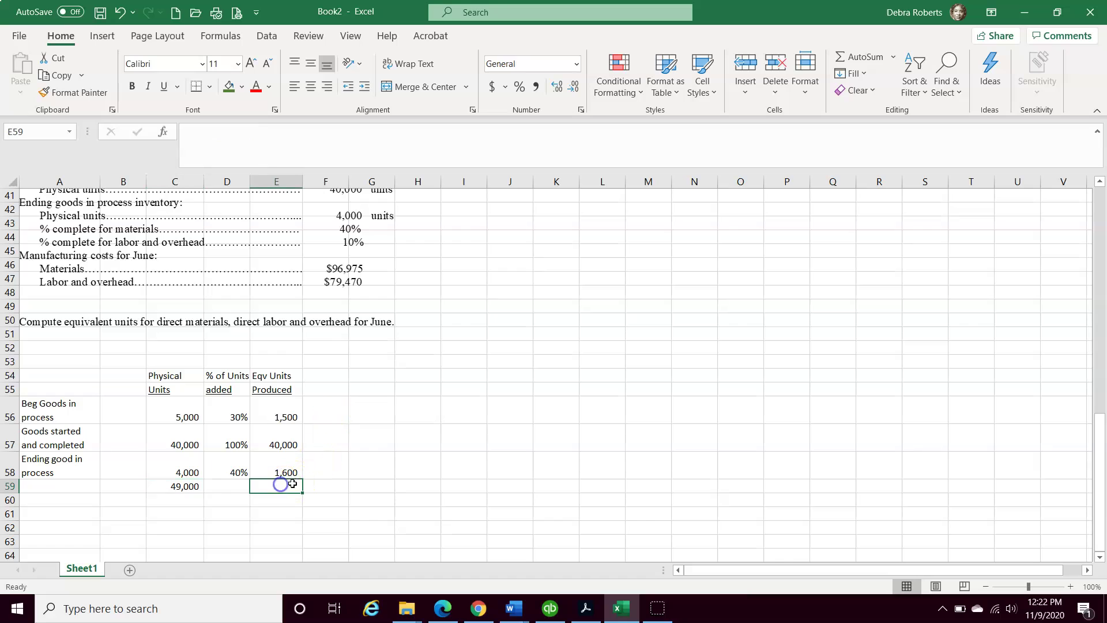
click(861, 58)
click(861, 58)
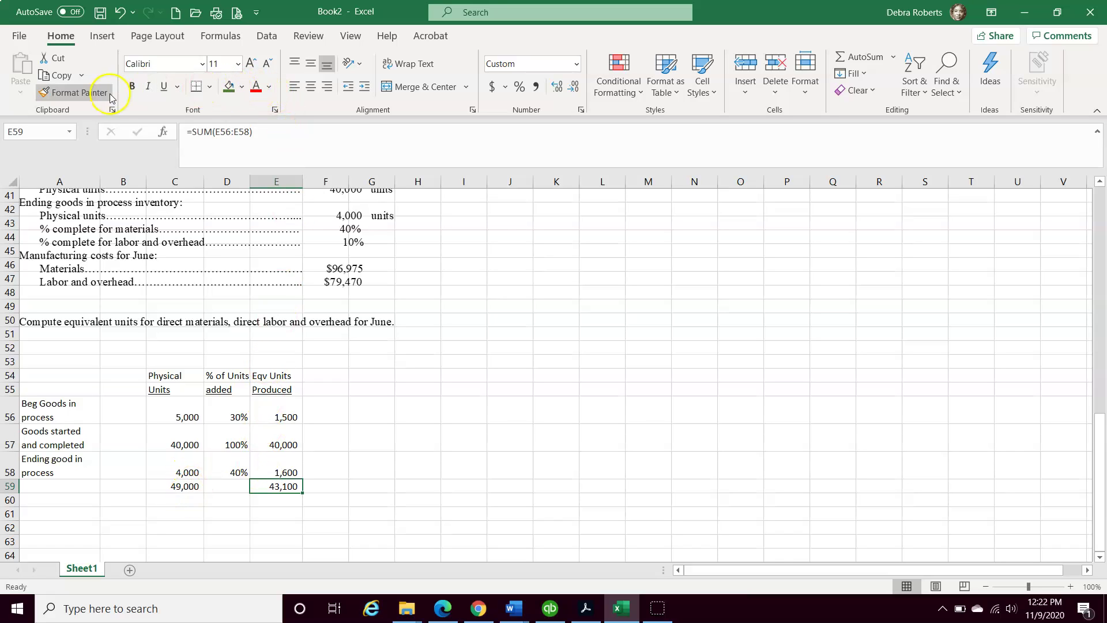
click(240, 87)
click(276, 172)
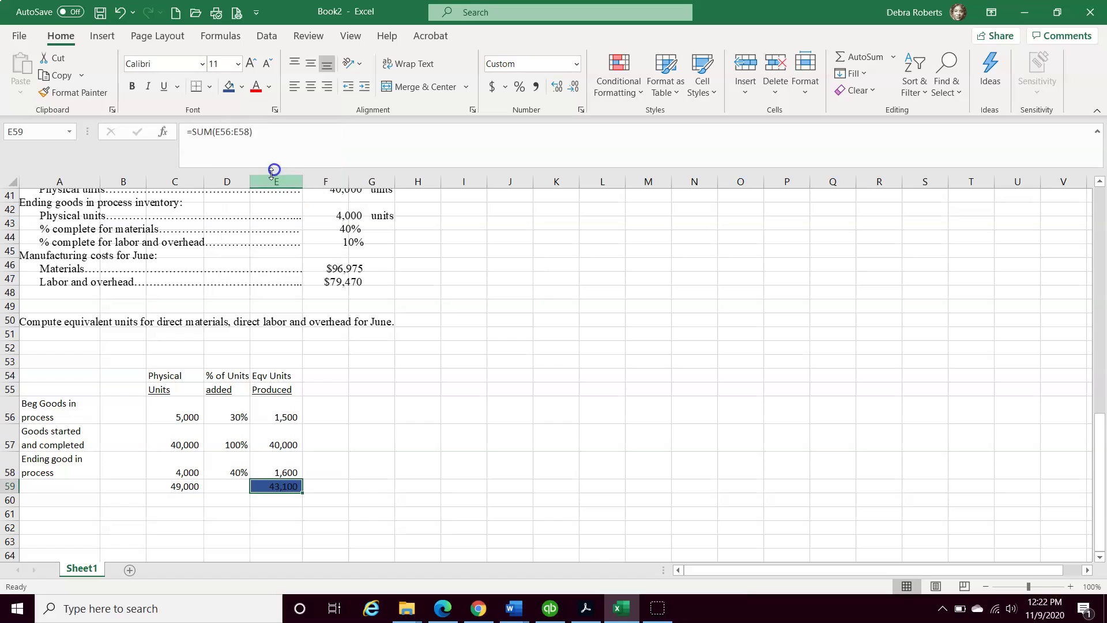
click(179, 514)
click(230, 512)
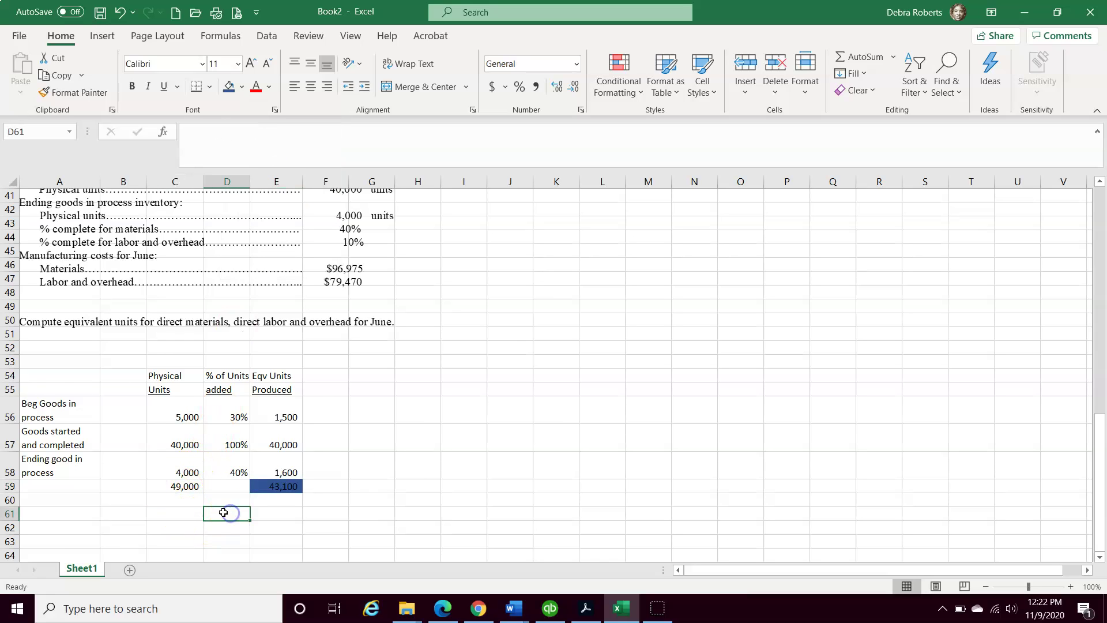
scroll(208, 511, down, 1)
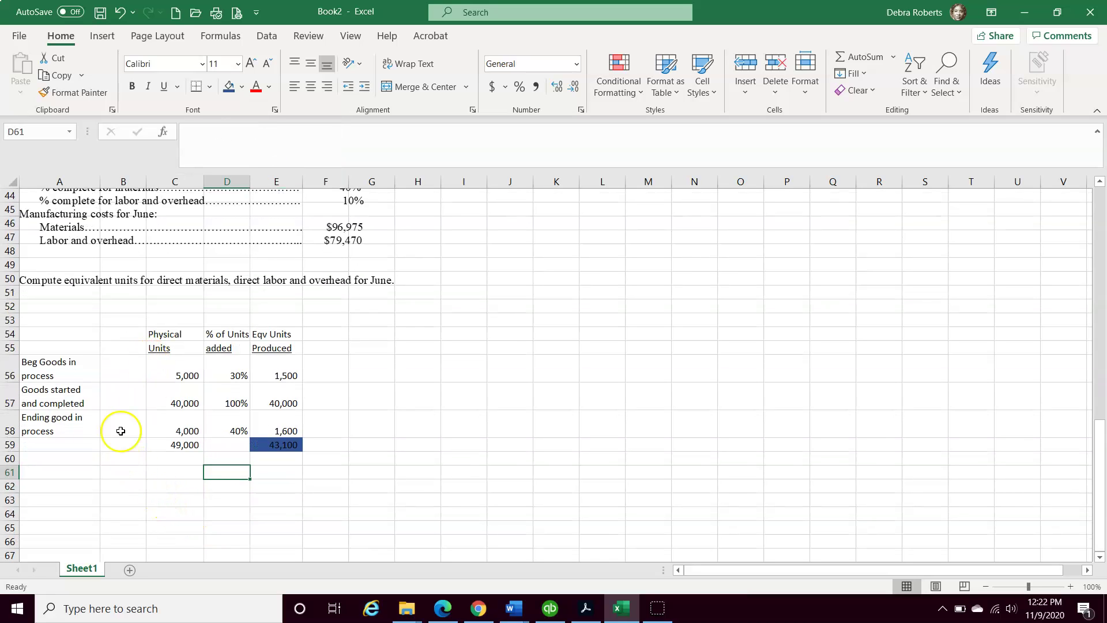
Add an 'equivalent units for materials' label and move it from A60 into total row A59.
click(64, 458)
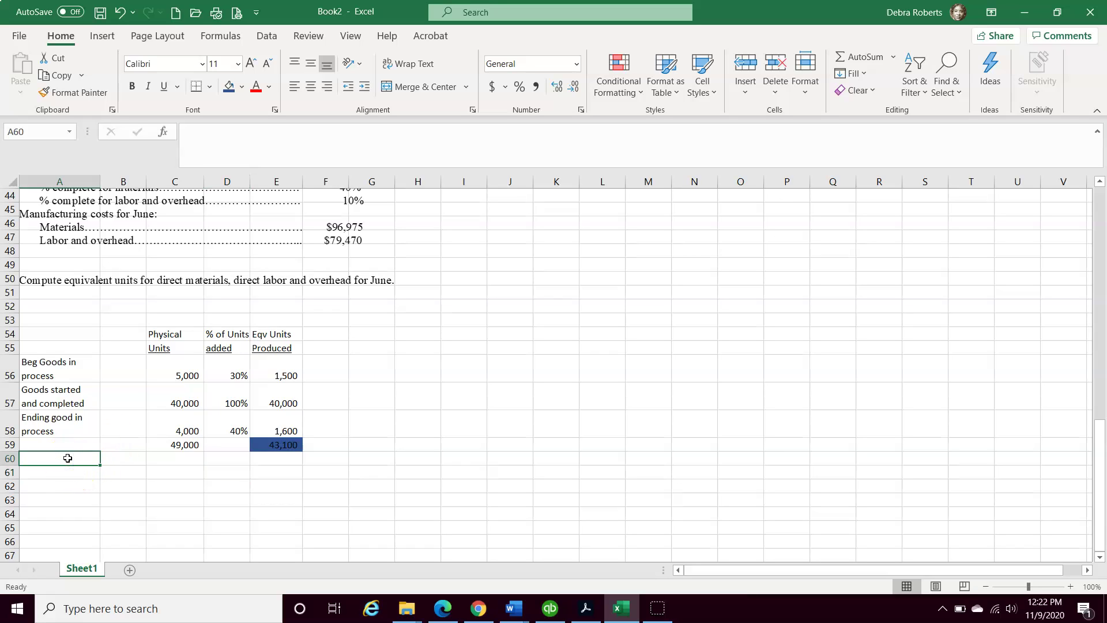
text(equivalent units for materials)
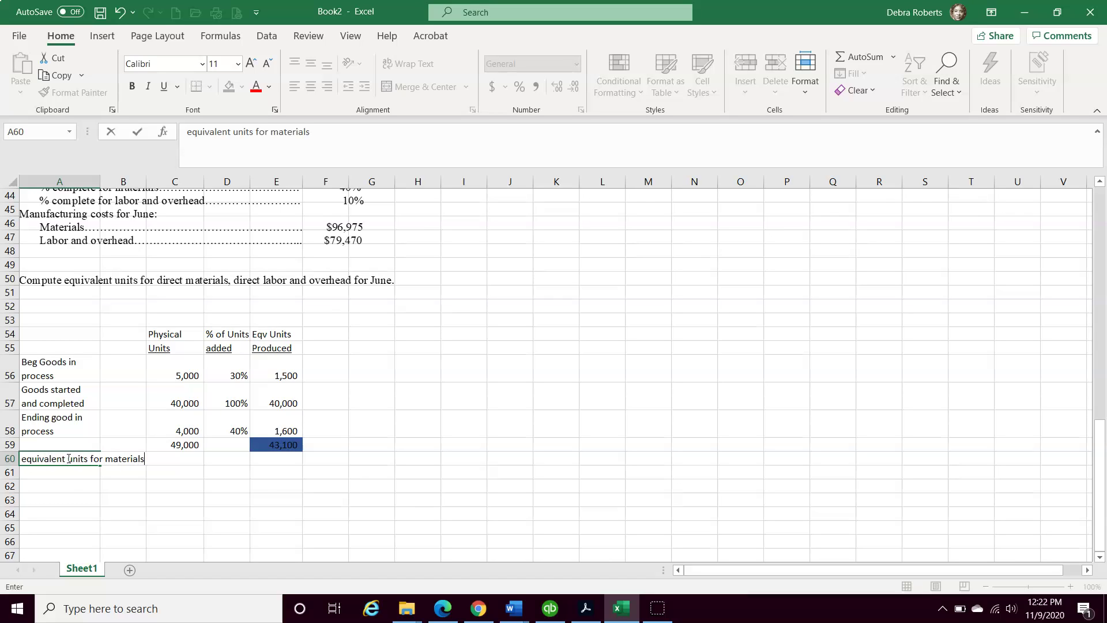
key(Return)
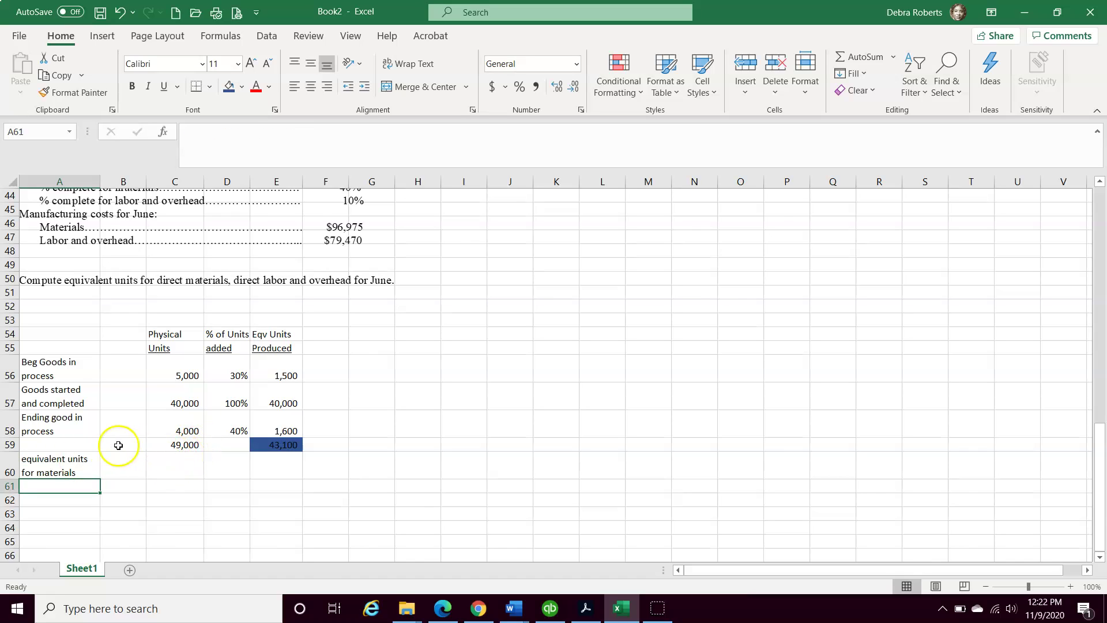
click(79, 460)
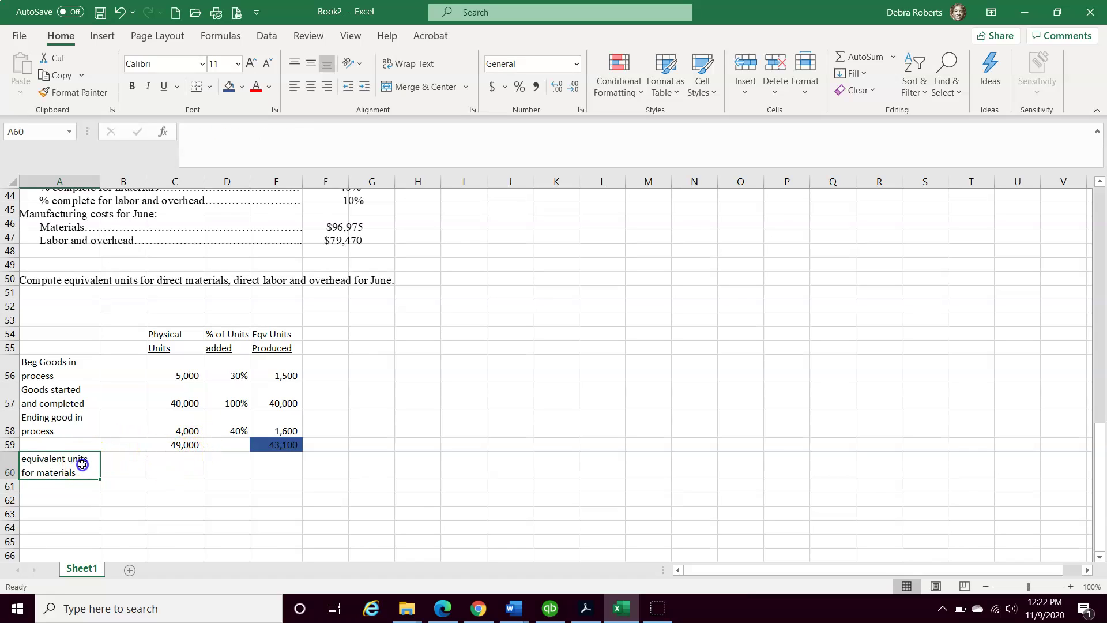
click(60, 58)
click(46, 443)
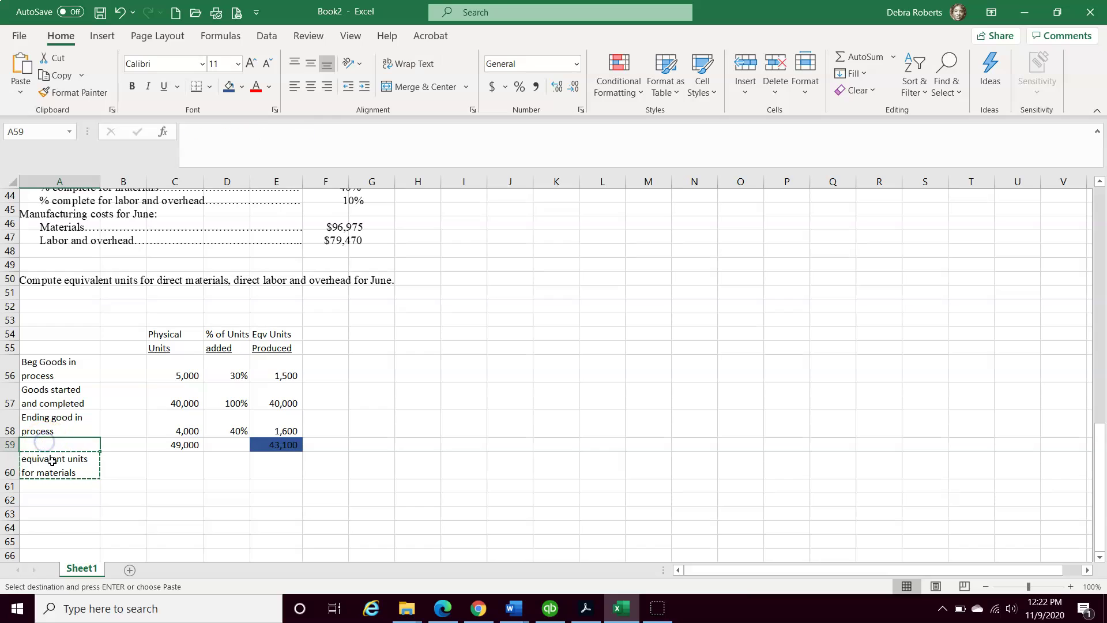
key(ctrl+v)
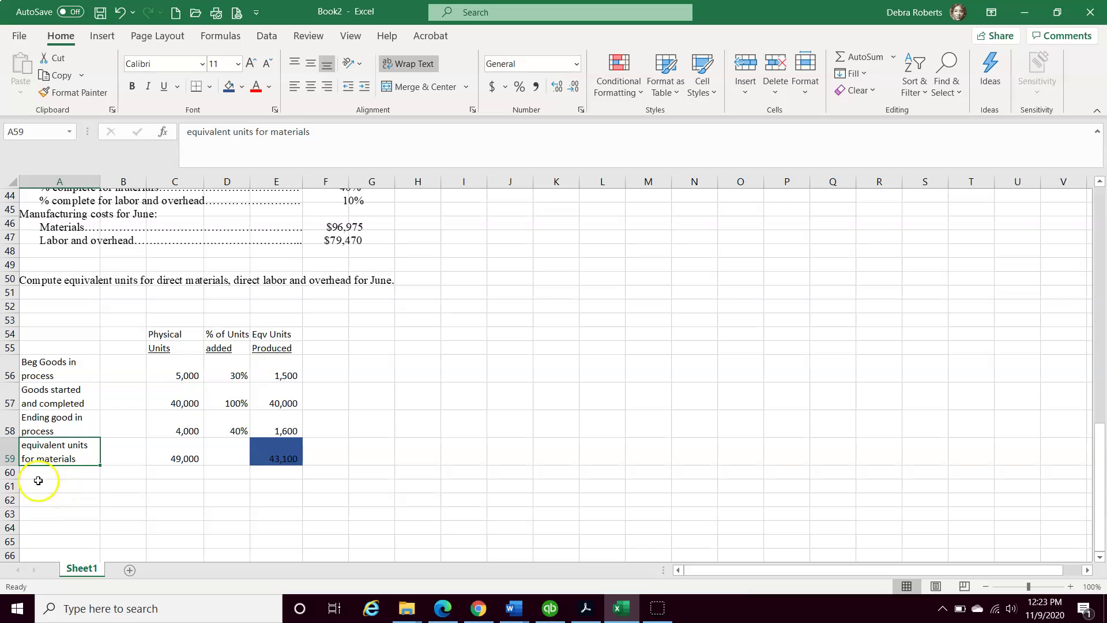
Scroll through the sheet to review the first June table and the space below it.
click(38, 483)
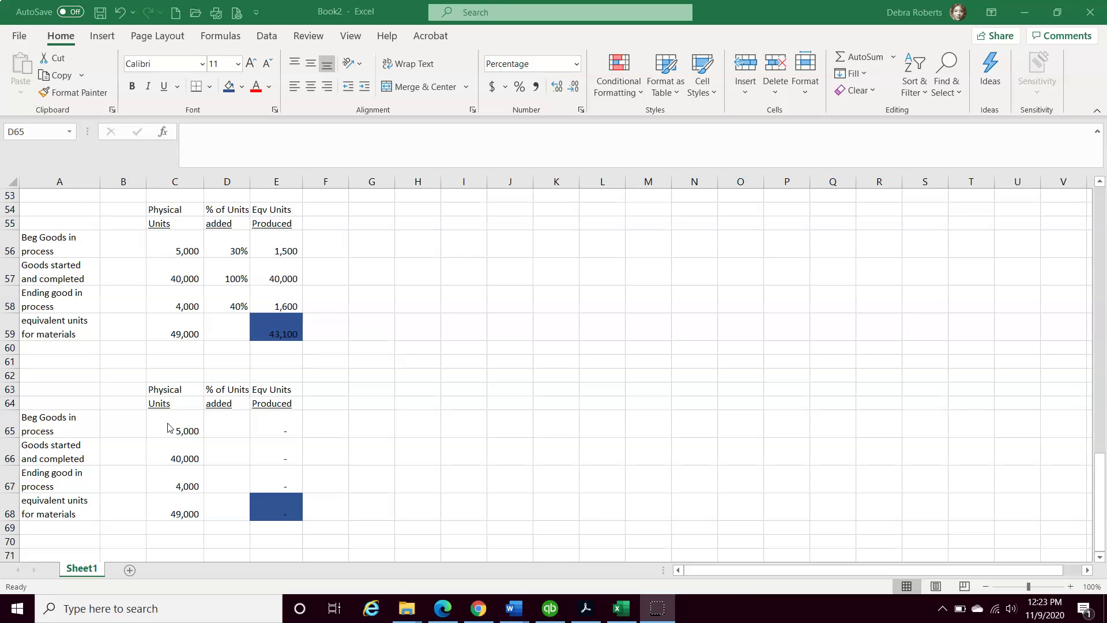
scroll(115, 426, up, 5)
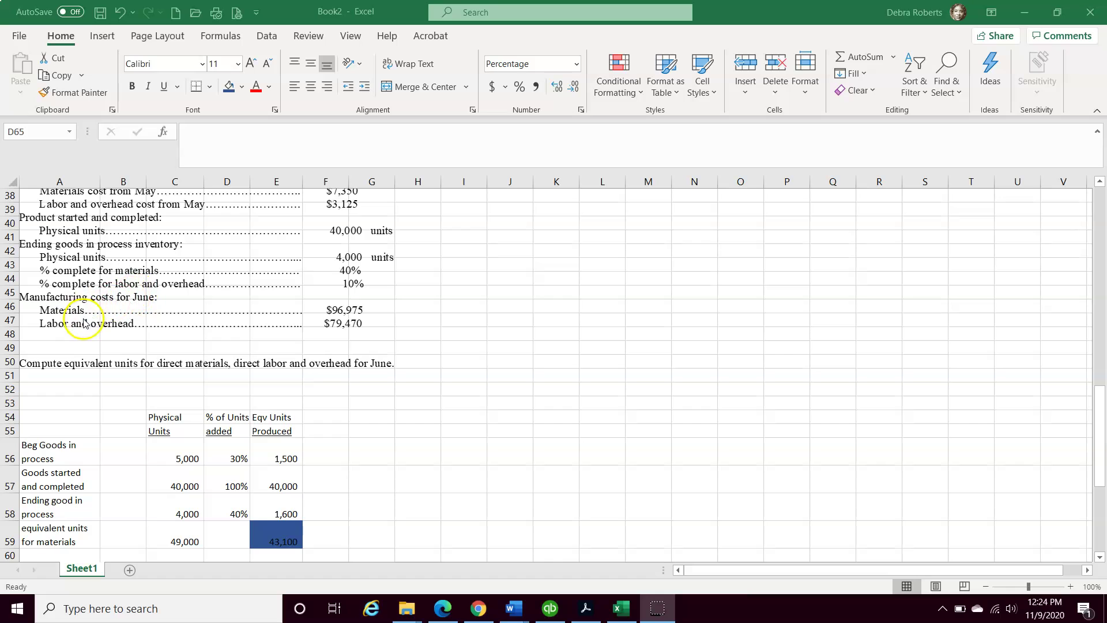
scroll(93, 375, down, 5)
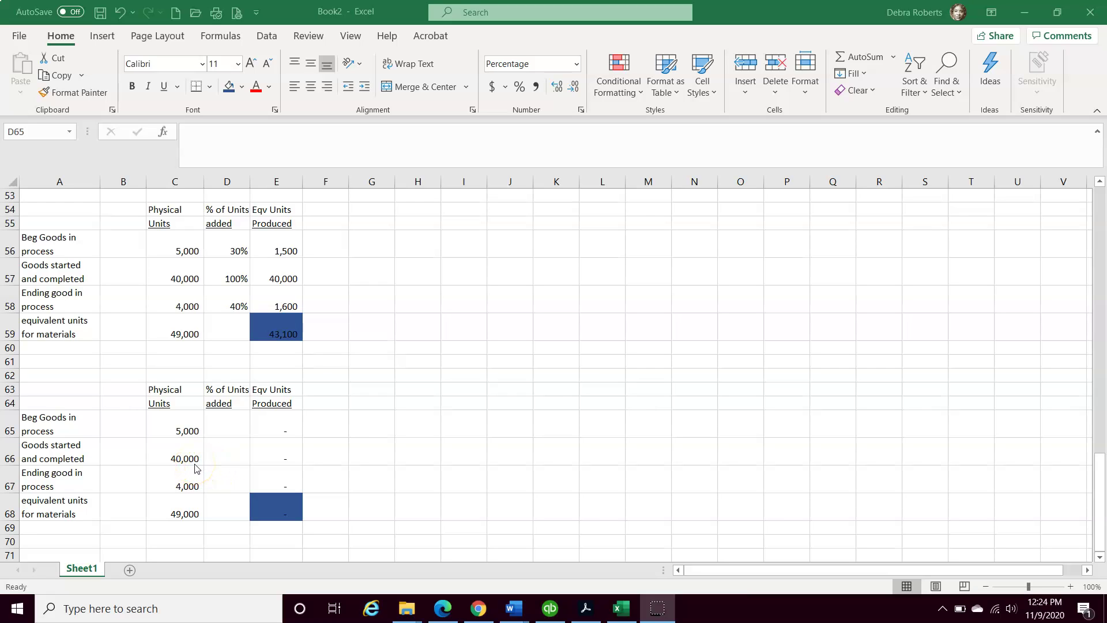
scroll(190, 468, up, 2)
scroll(186, 469, up, 2)
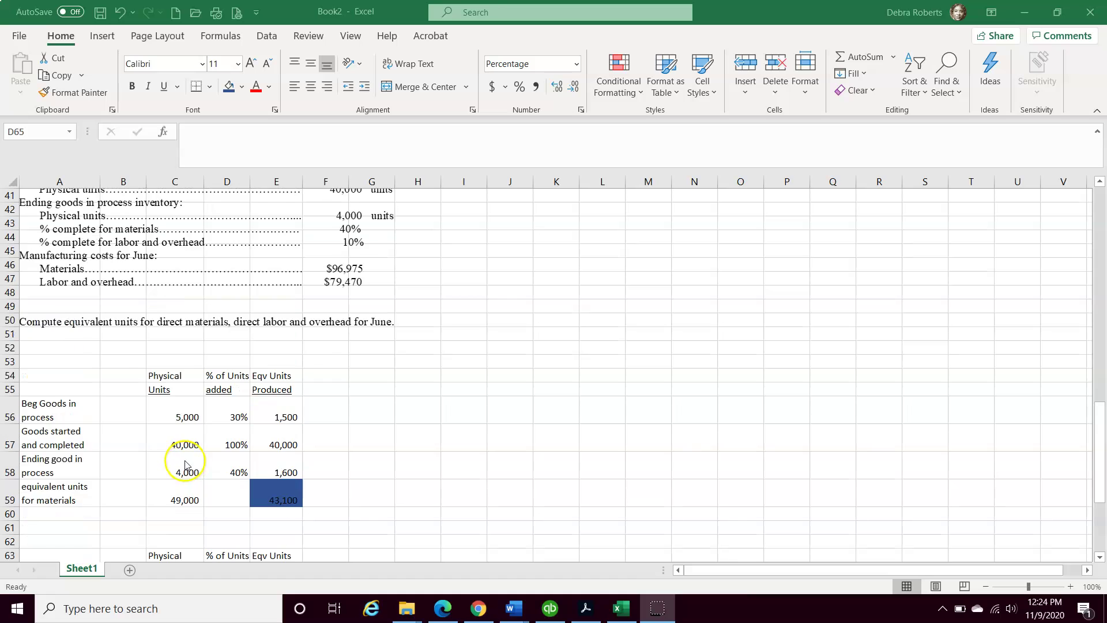
scroll(185, 464, up, 1)
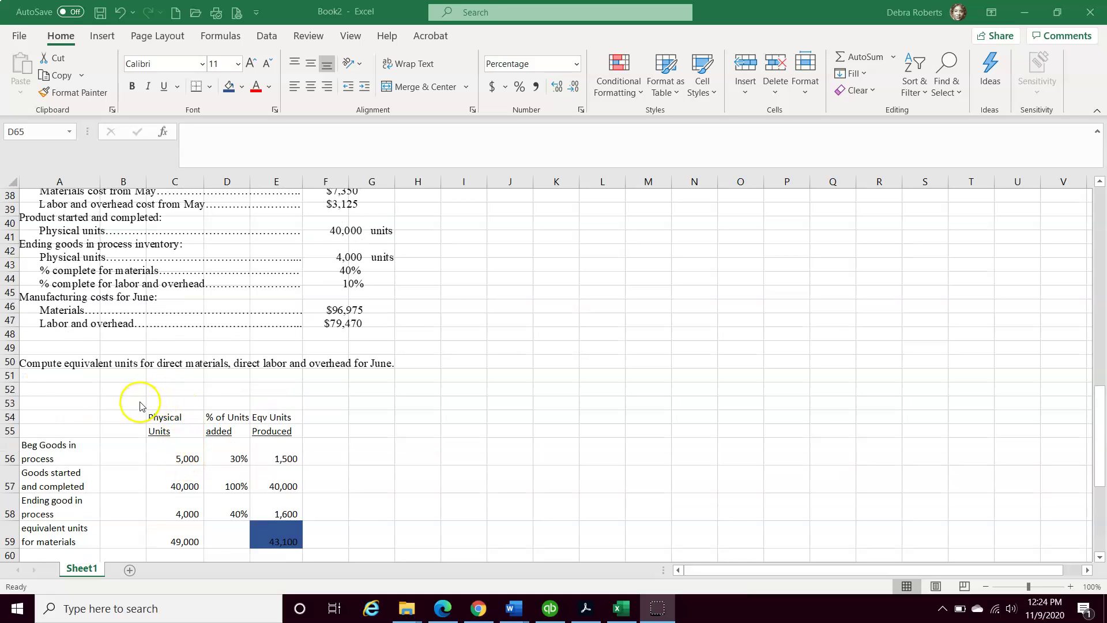
scroll(140, 405, down, 1)
scroll(140, 405, down, 5)
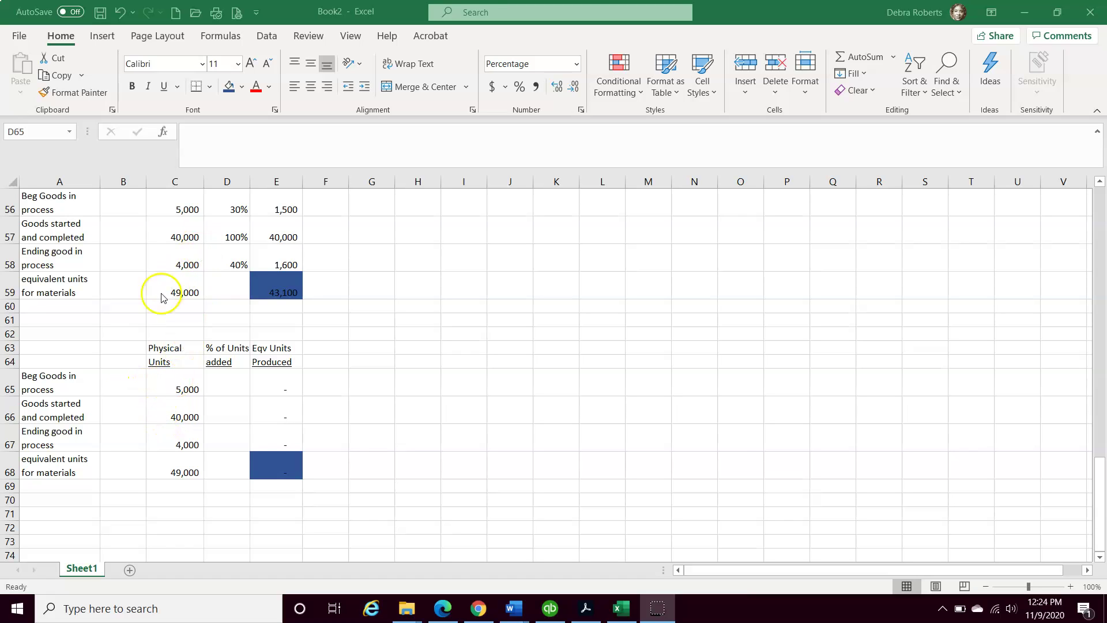
scroll(150, 348, up, 1)
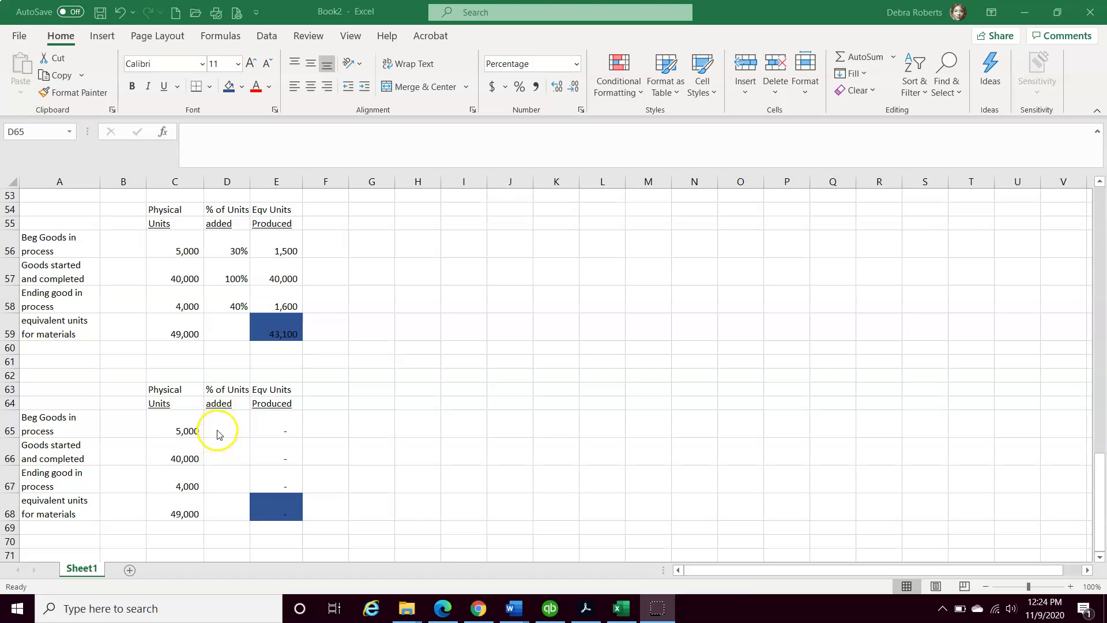
scroll(218, 434, up, 7)
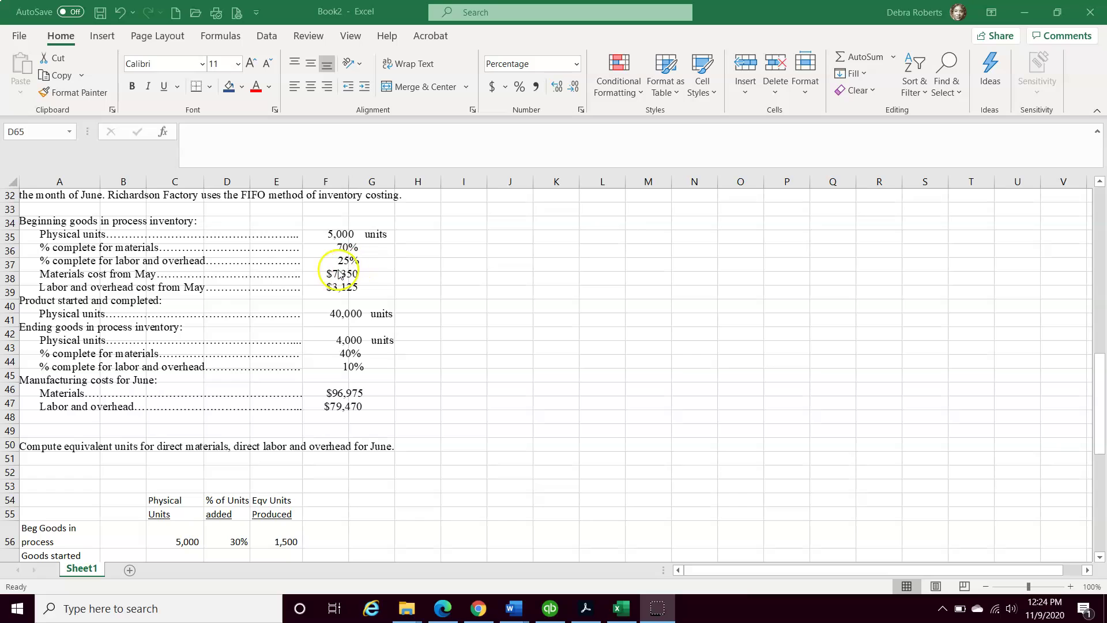
scroll(312, 277, down, 5)
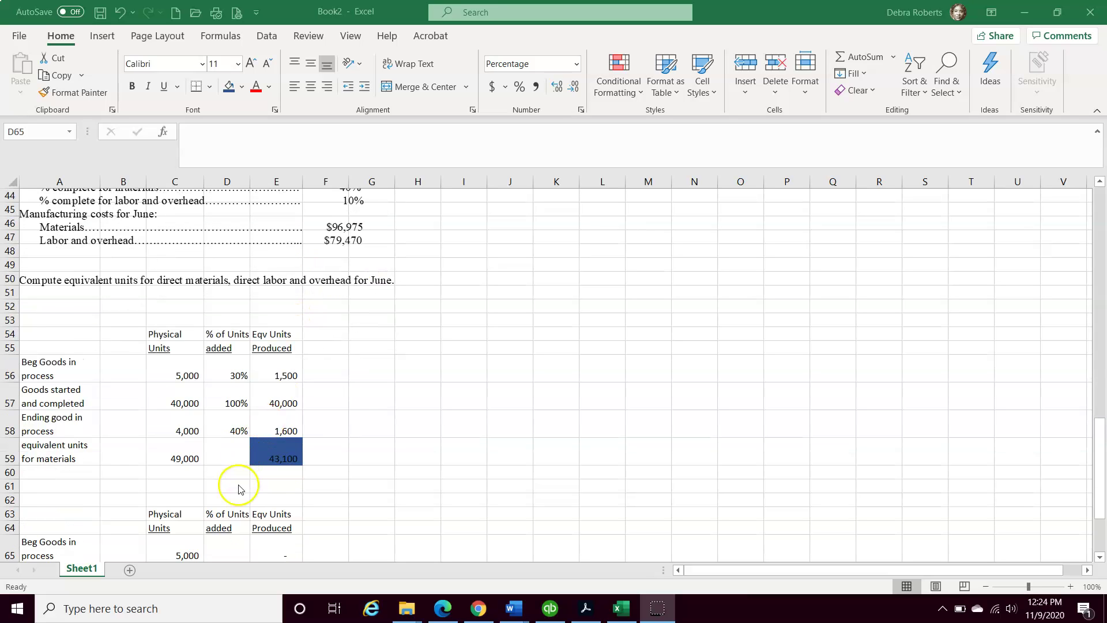
In the second table, enter 75% for beginning goods and 100% for goods started and completed.
click(225, 512)
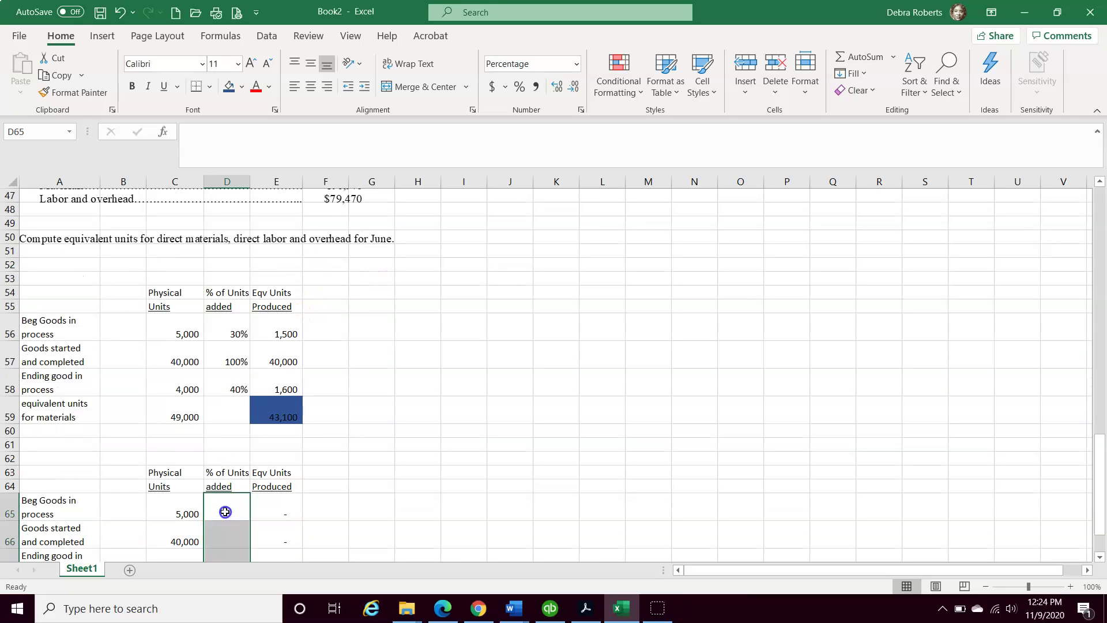
click(225, 507)
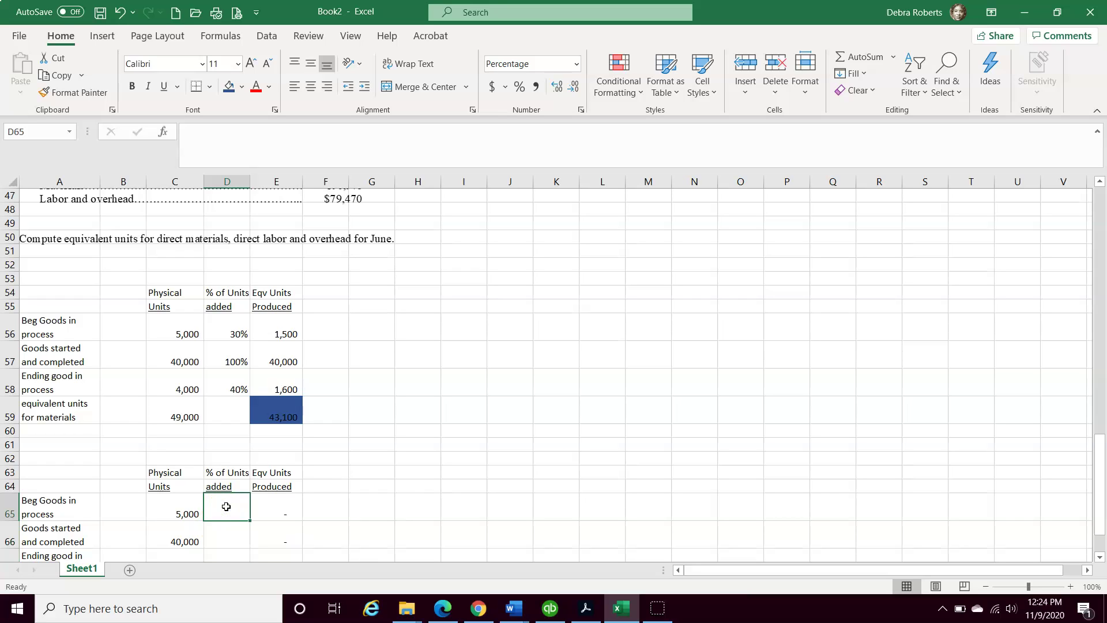
text(75)
key(Return)
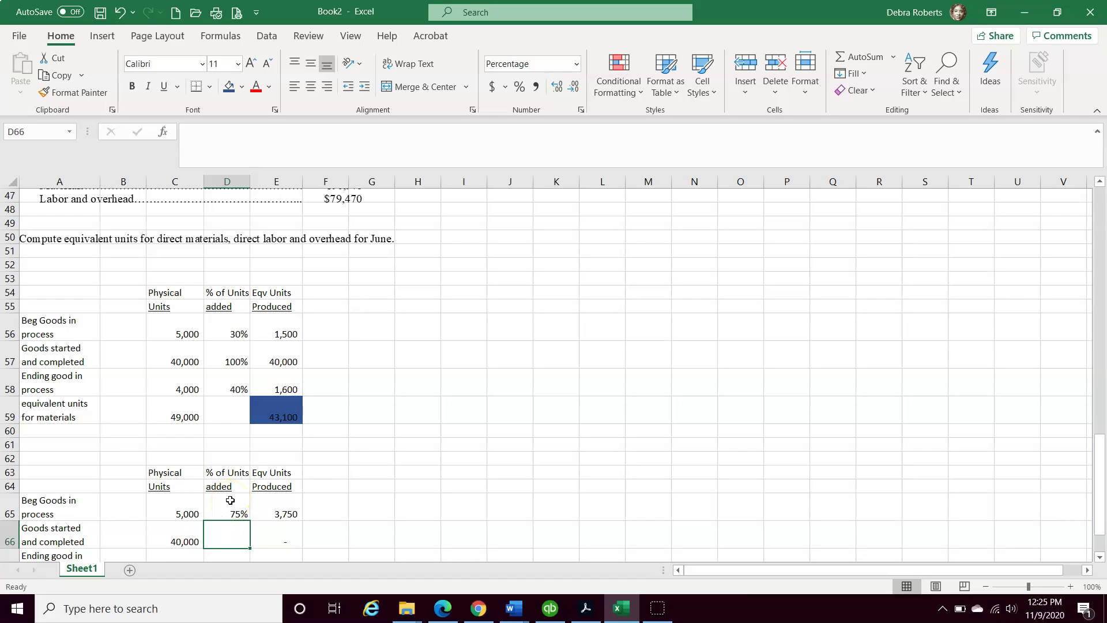
scroll(230, 500, up, 5)
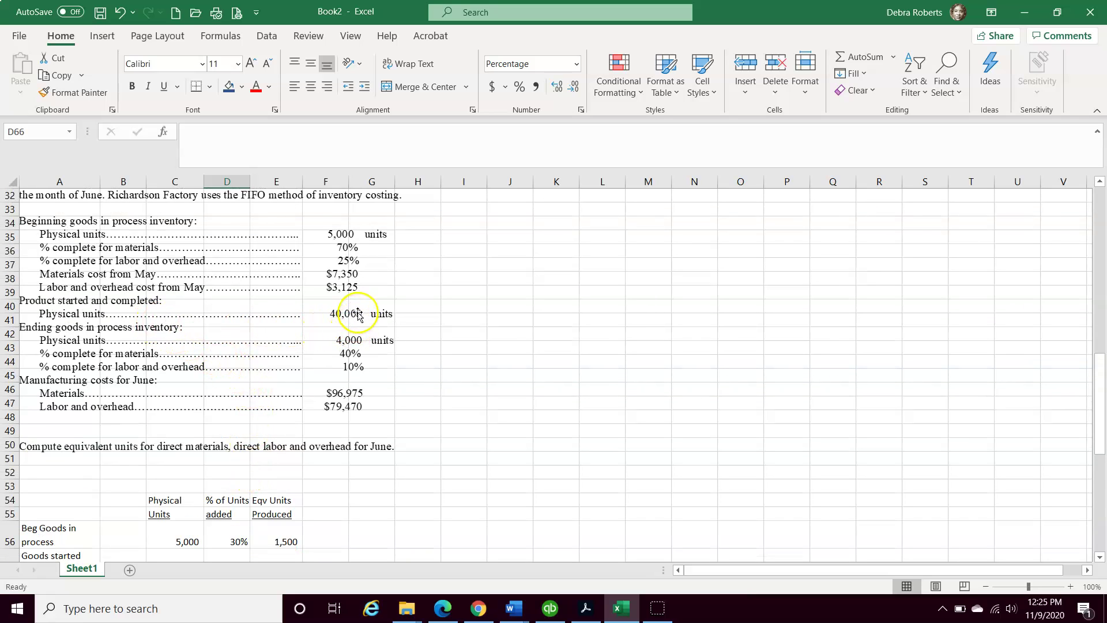
scroll(358, 326, down, 4)
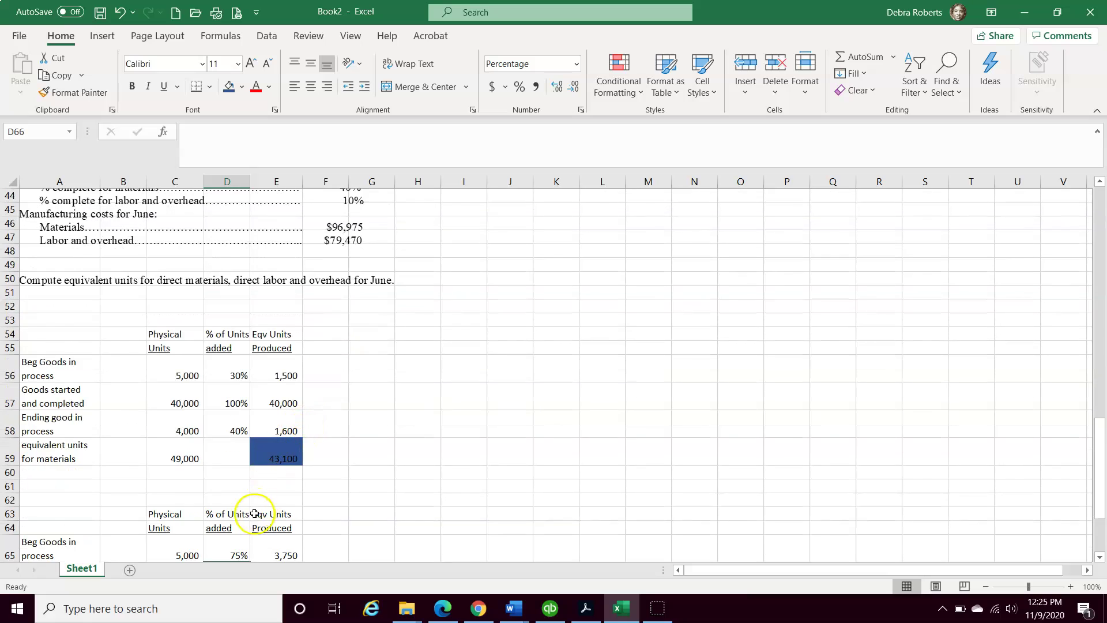
scroll(251, 528, down, 1)
text(100)
key(Return)
Set the ending goods percentage to 10%, correcting the mistaken 1000% entry.
scroll(208, 528, down, 1)
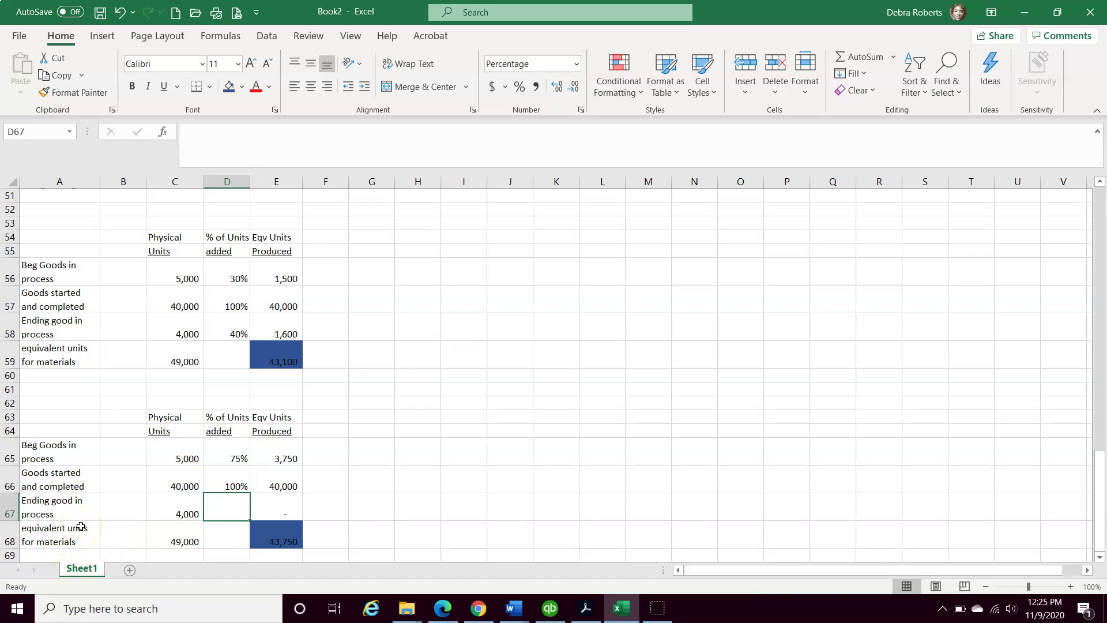
scroll(81, 526, up, 5)
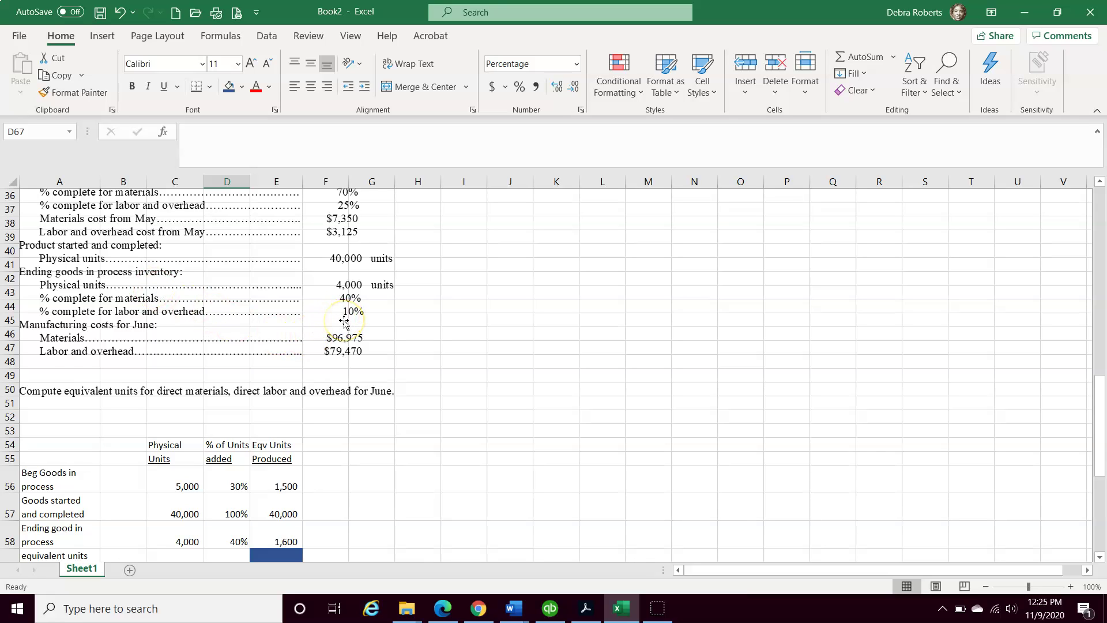
scroll(344, 321, down, 5)
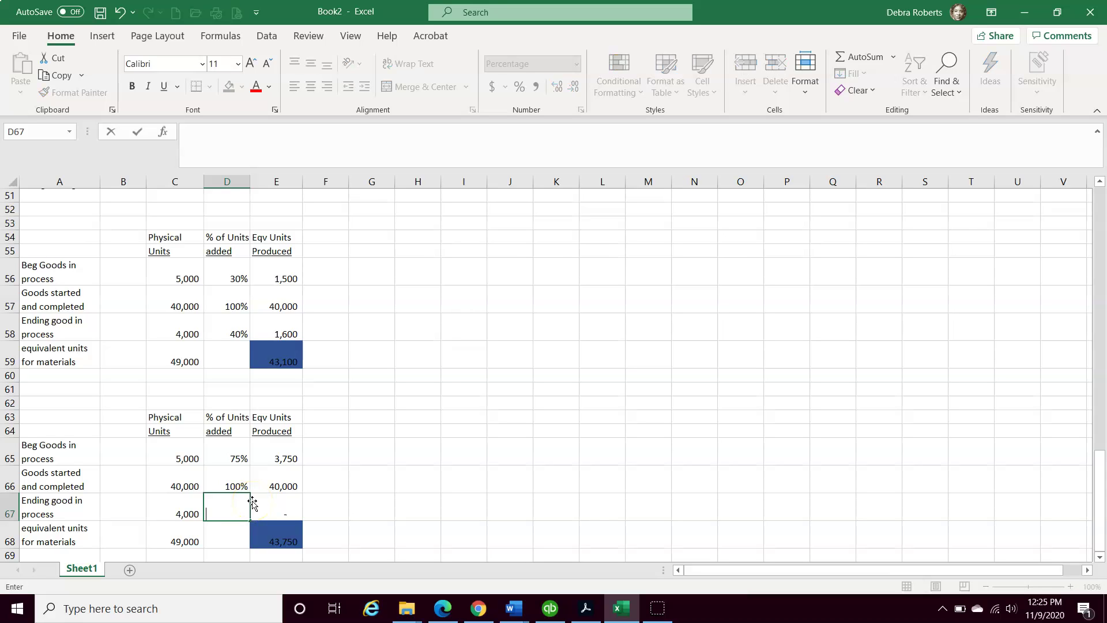
key(Return)
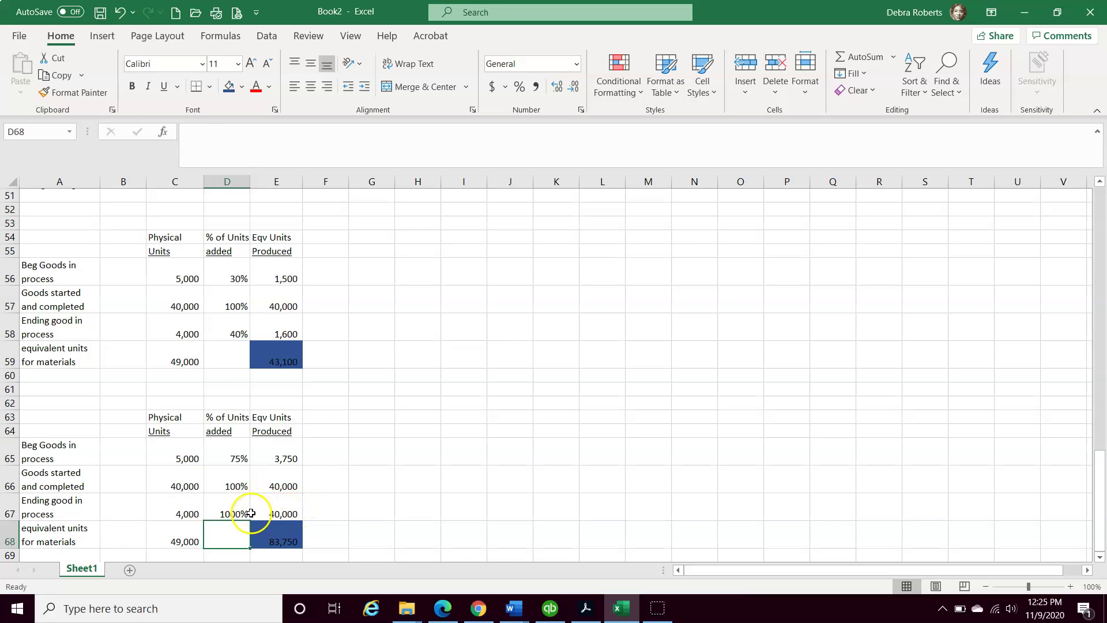
click(239, 512)
text(10)
key(Return)
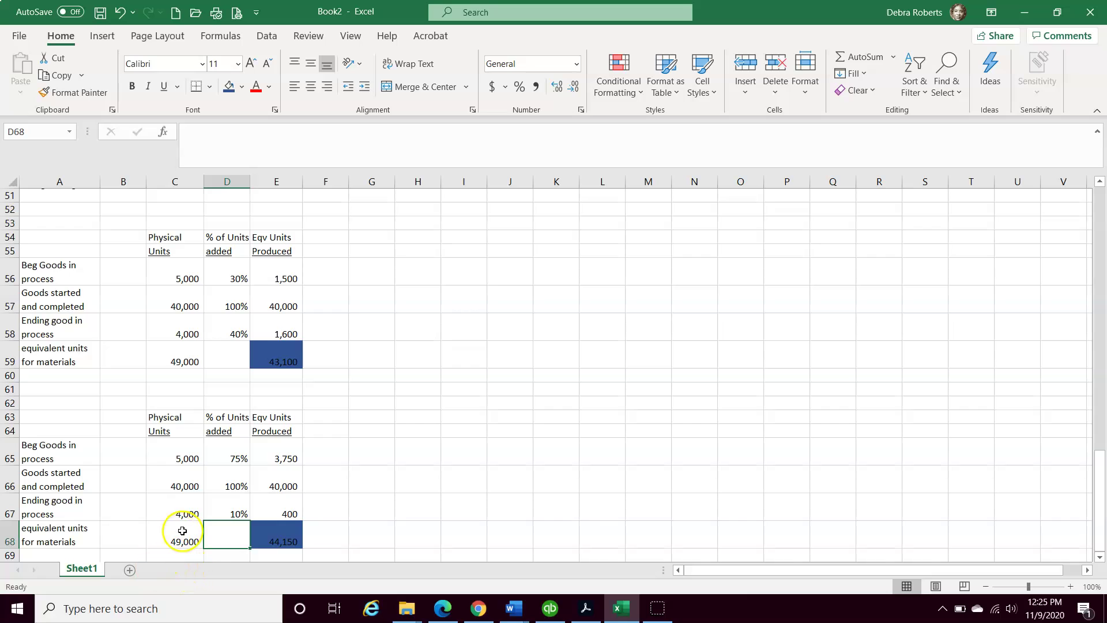
scroll(128, 510, down, 1)
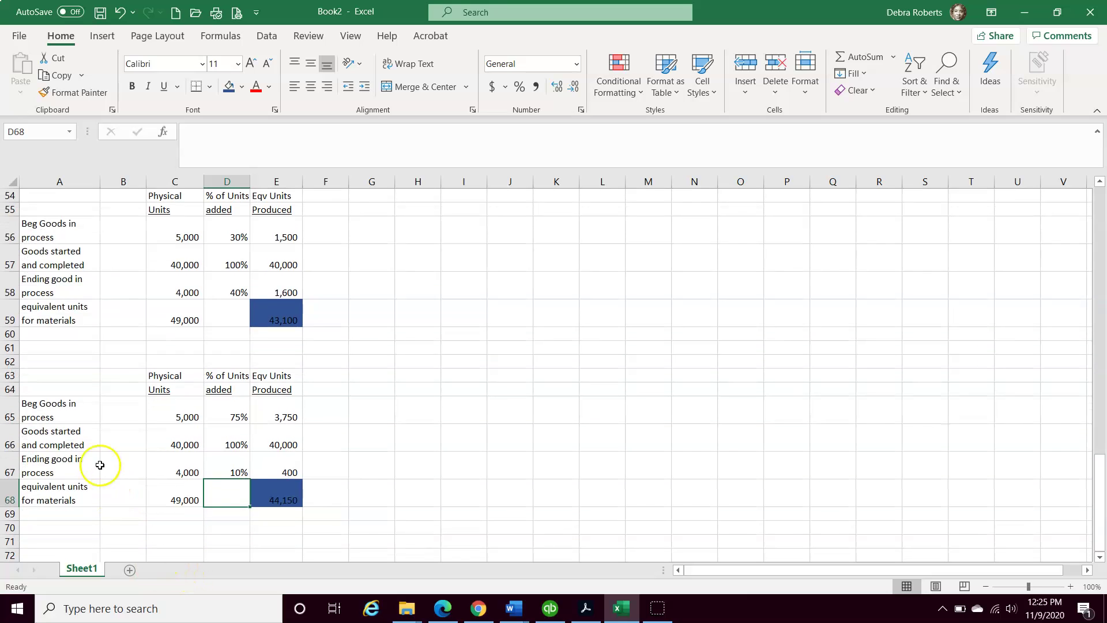
click(268, 531)
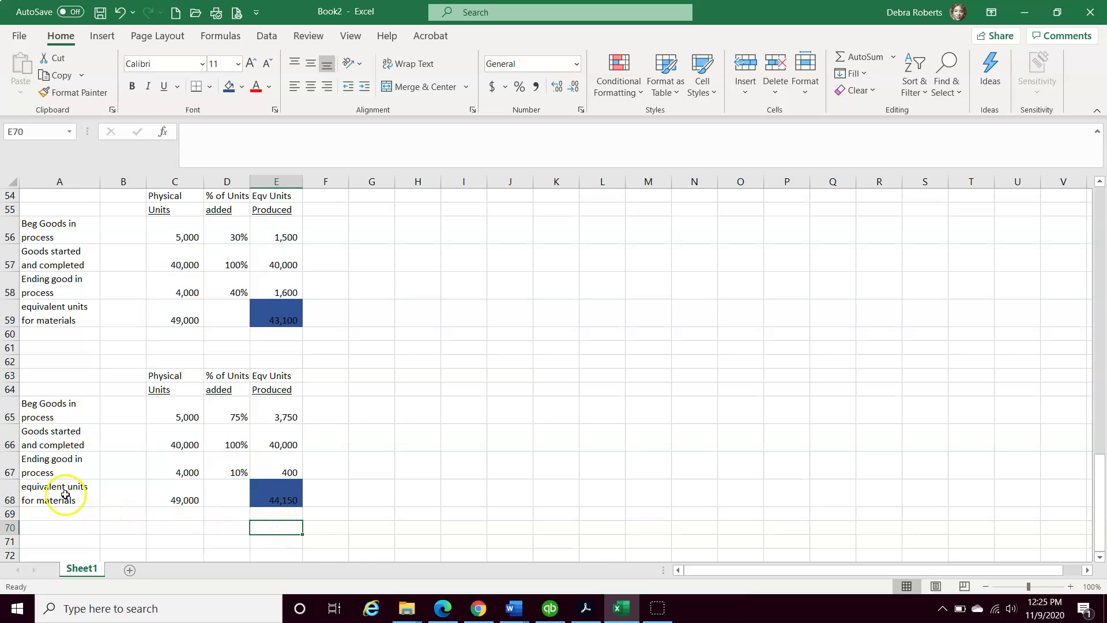
scroll(58, 488, up, 2)
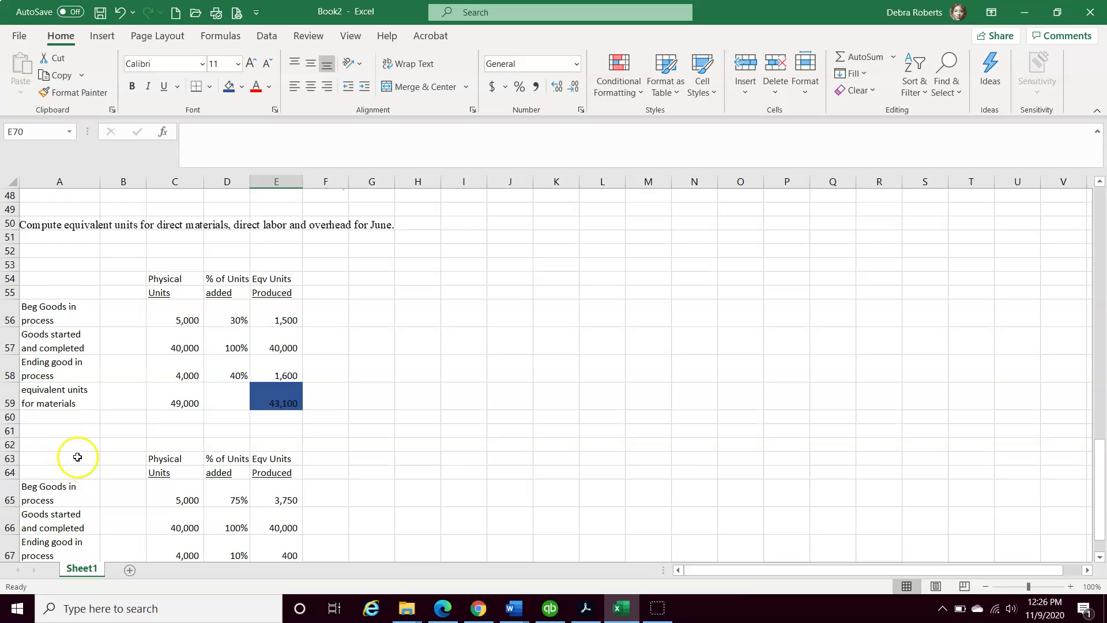
scroll(78, 457, down, 3)
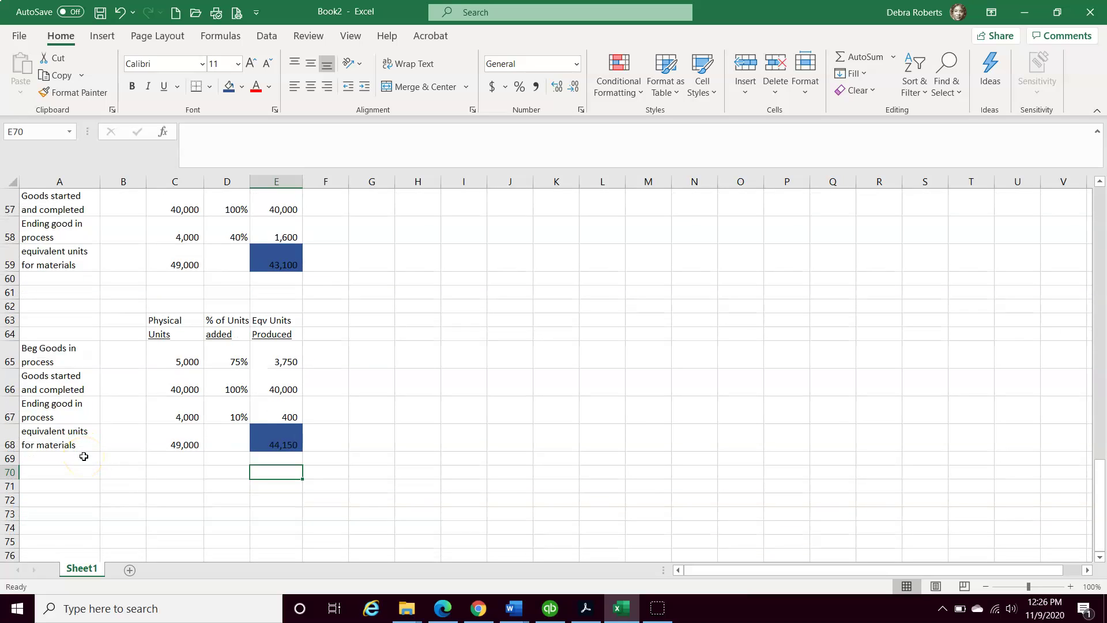
scroll(83, 456, up, 2)
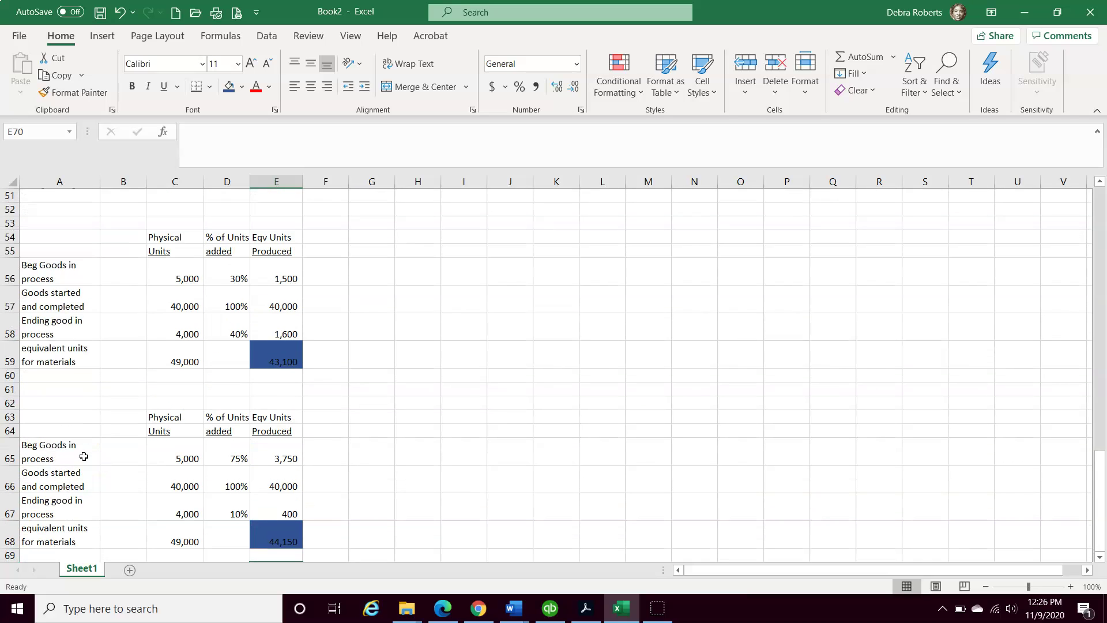
scroll(84, 456, up, 2)
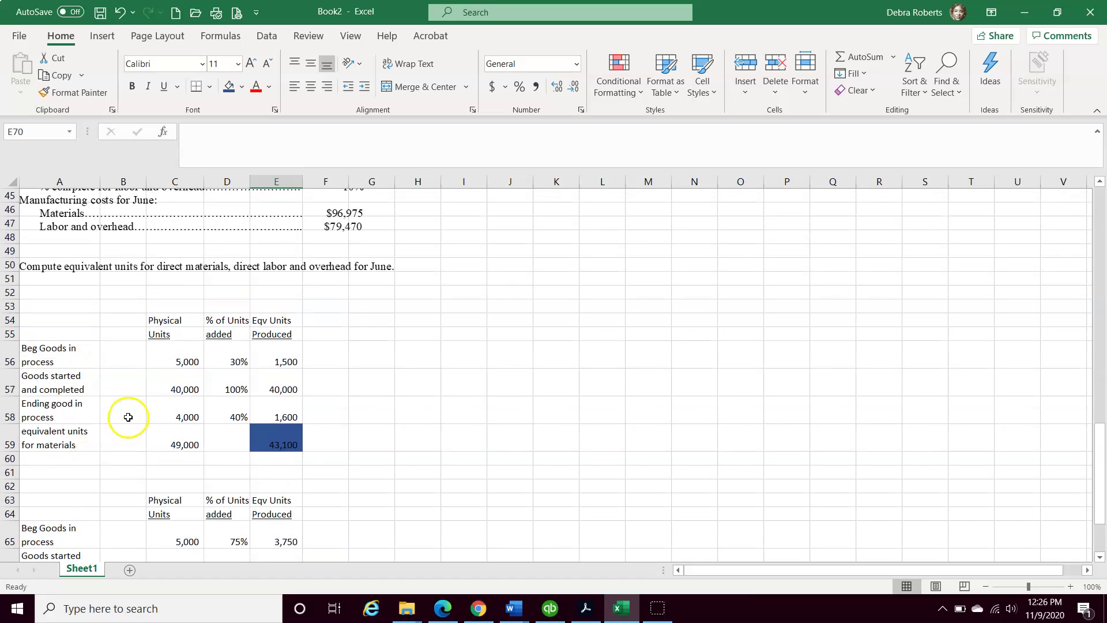